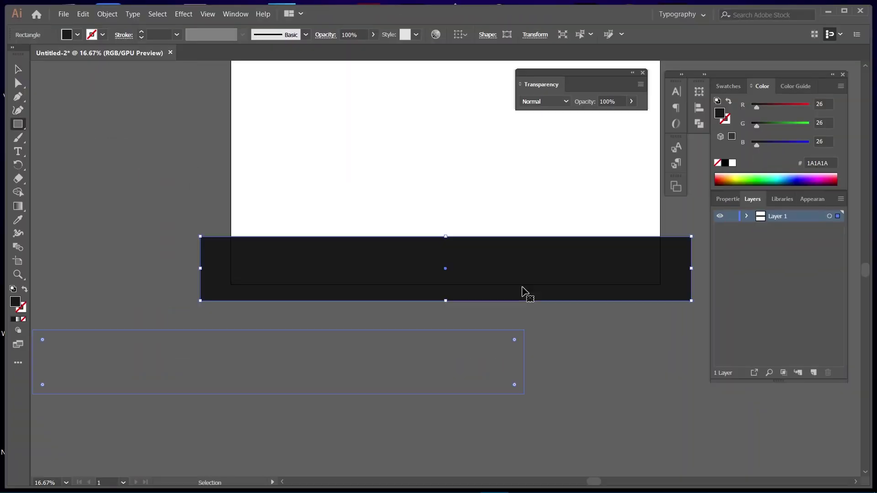
Draw the building's base rectangles: a square, a taller block and two narrow side blocks
{"action": "left_click_drag", "start_coordinate": [216, 211], "coordinate": [287, 283]}
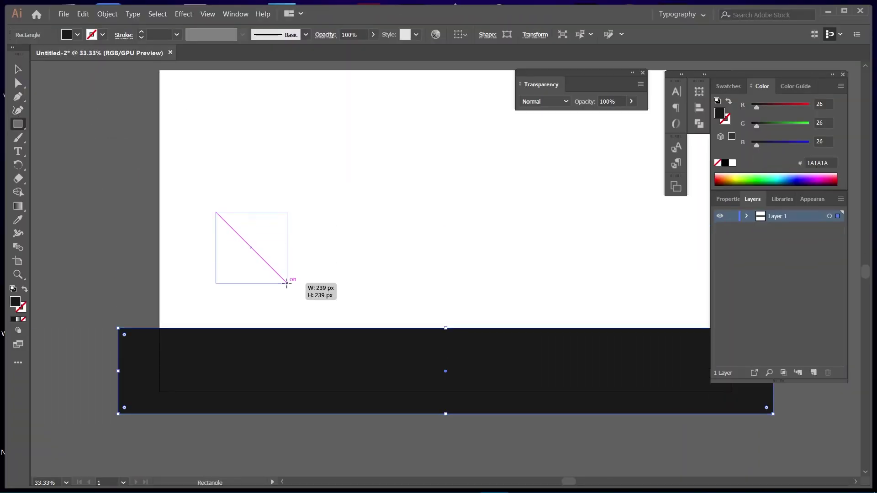
{"action": "mouse_move", "coordinate": [434, 222]}
{"action": "left_mouse_down"}
{"action": "mouse_move", "coordinate": [388, 221]}
{"action": "mouse_move", "coordinate": [404, 283]}
{"action": "left_mouse_up"}
{"action": "left_click_drag", "start_coordinate": [404, 232], "coordinate": [416, 272]}
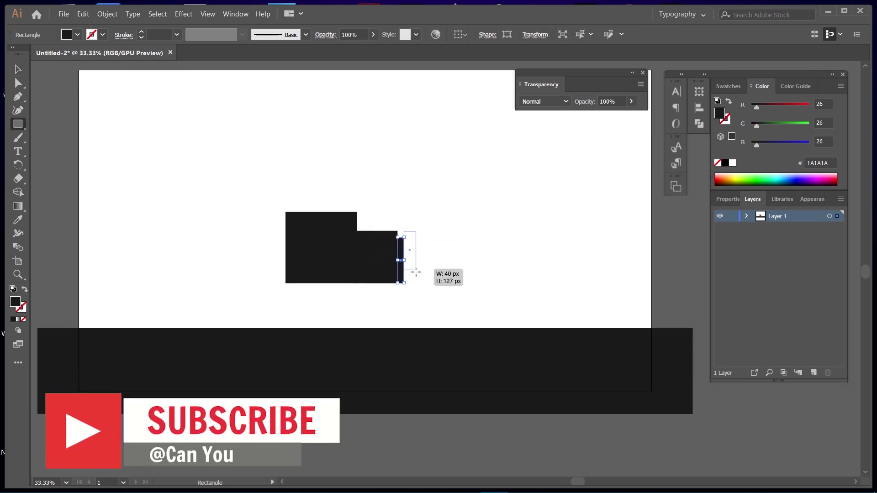
{"action": "left_click_drag", "start_coordinate": [421, 242], "coordinate": [442, 283]}
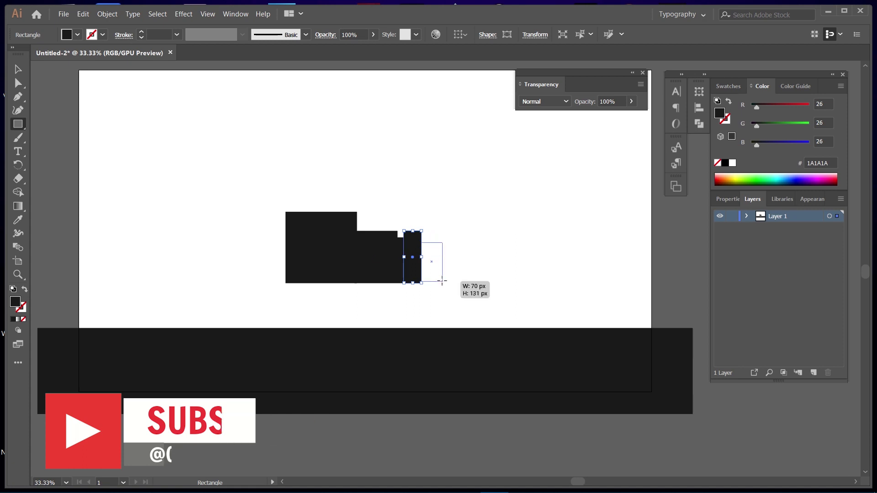
Copy the side rectangles to the left and reflect them so the building is symmetric
{"action": "key", "text": "v"}
{"action": "left_click_drag", "start_coordinate": [393, 229], "coordinate": [425, 256]}
{"action": "left_click_drag", "start_coordinate": [378, 270], "coordinate": [219, 273]}
{"action": "right_click", "coordinate": [220, 273]}
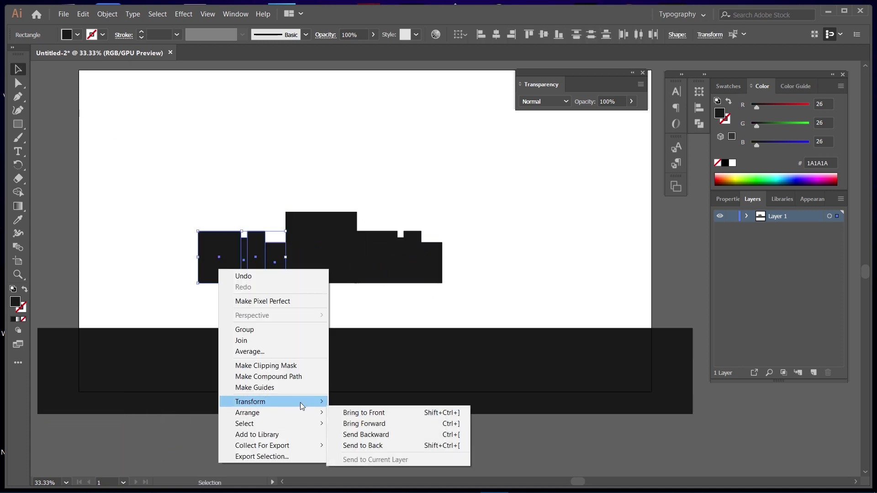
{"action": "left_click", "coordinate": [361, 430]}
{"action": "left_click", "coordinate": [449, 320]}
{"action": "left_click", "coordinate": [500, 280]}
Add a top block and a thin rectangle above it to step up the silhouette
{"action": "key", "text": "ctrl+equal"}
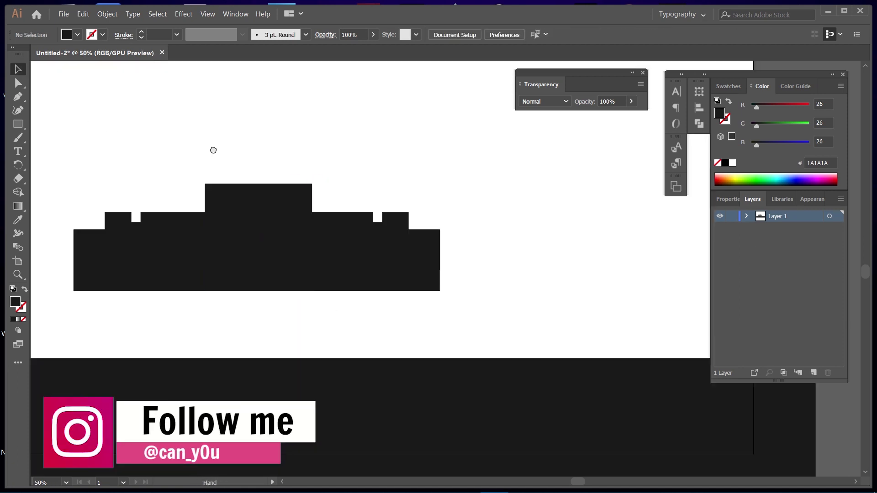
{"action": "left_click_drag", "start_coordinate": [124, 147], "coordinate": [185, 207]}
{"action": "left_click_drag", "start_coordinate": [355, 249], "coordinate": [358, 248]}
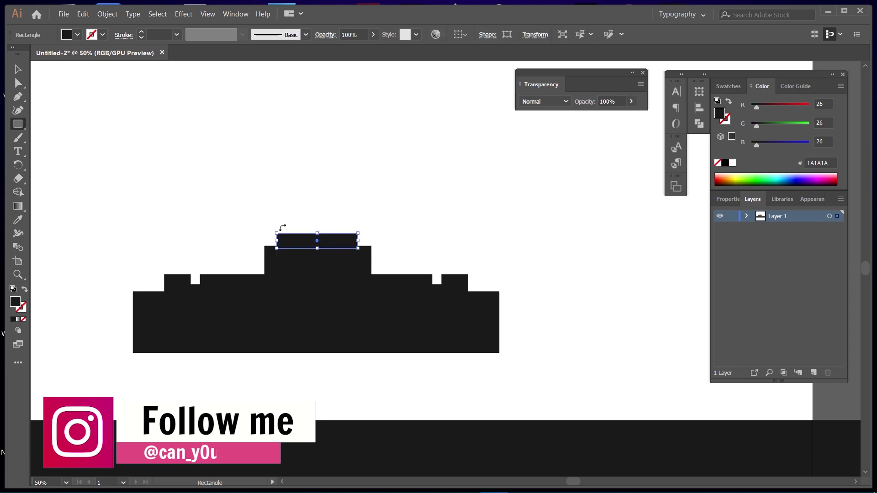
{"action": "left_click_drag", "start_coordinate": [283, 229], "coordinate": [352, 234]}
Group all the building rectangles and move the group down onto the dark ground band
{"action": "key", "text": "v"}
{"action": "left_click", "coordinate": [381, 221]}
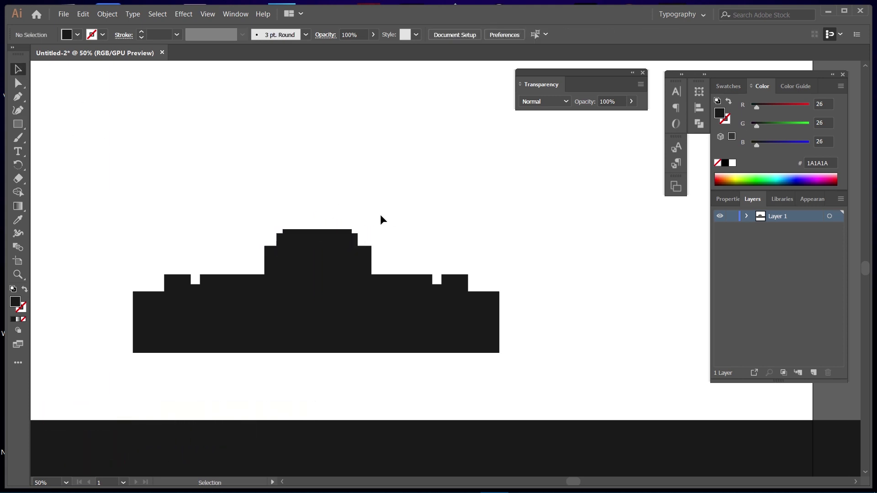
{"action": "left_click_drag", "start_coordinate": [94, 173], "coordinate": [456, 302]}
{"action": "key", "text": "ctrl+g"}
{"action": "key", "text": "ctrl+minus"}
{"action": "left_click_drag", "start_coordinate": [378, 257], "coordinate": [484, 350]}
Draw a large black mosque base block and a thin minaret post on it
{"action": "key", "text": "m"}
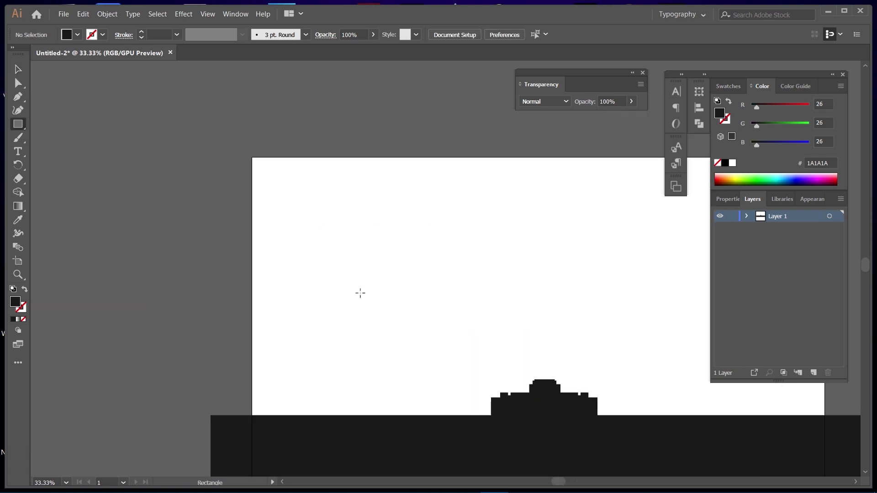
{"action": "left_click_drag", "start_coordinate": [445, 326], "coordinate": [469, 333]}
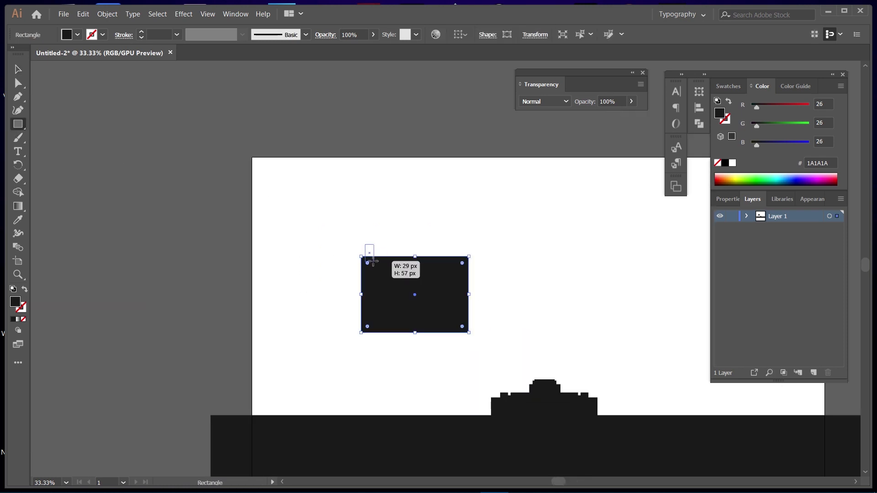
{"action": "left_click_drag", "start_coordinate": [373, 261], "coordinate": [371, 263]}
{"action": "key", "text": "ctrl+plus"}
{"action": "key", "text": "v"}
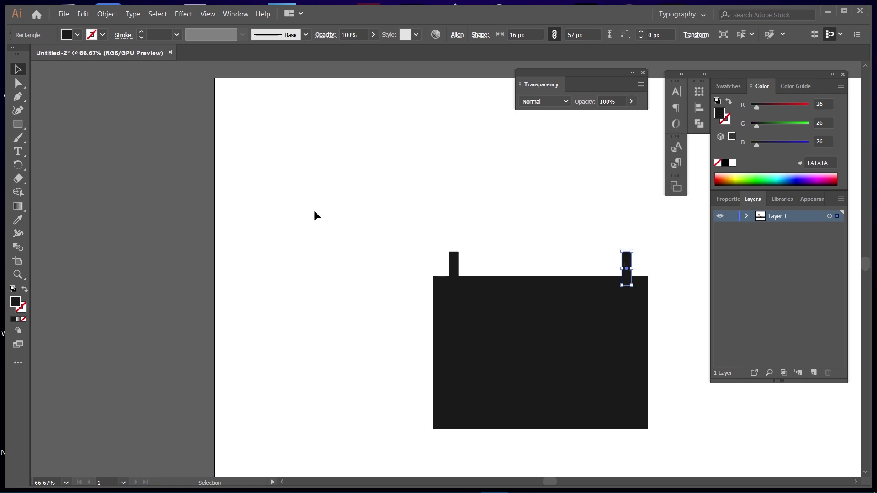
Add a crossbar near the left post's top and extend the post above it
{"action": "key", "text": "m"}
{"action": "left_click_drag", "start_coordinate": [440, 248], "coordinate": [468, 252]}
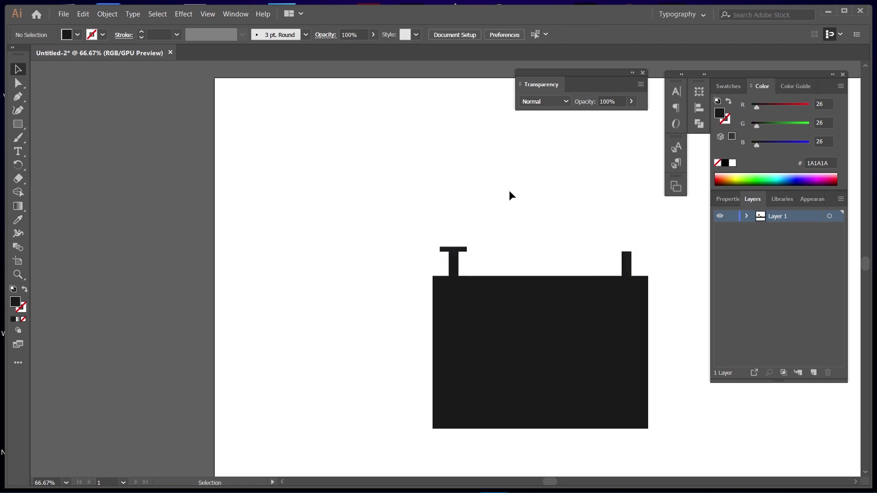
{"action": "key", "text": "v"}
{"action": "key", "text": "ctrl+plus"}
{"action": "key", "text": "ctrl+plus"}
{"action": "key", "text": "ctrl+plus"}
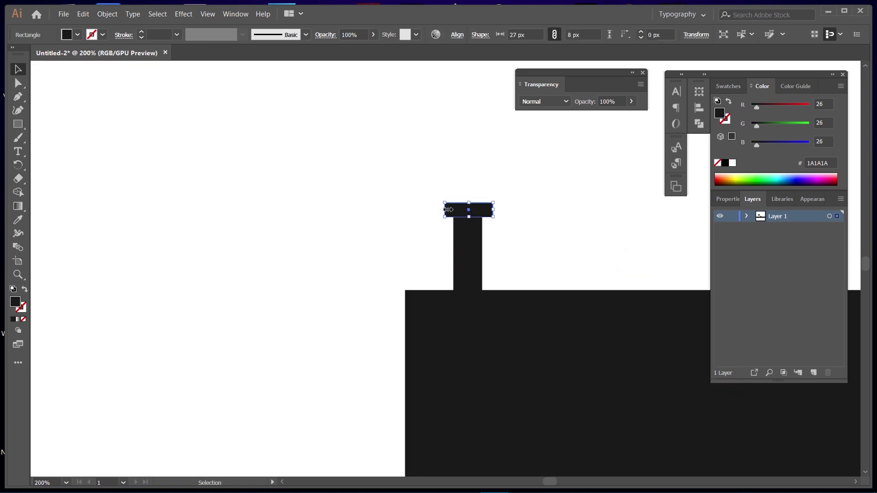
{"action": "key", "text": "l"}
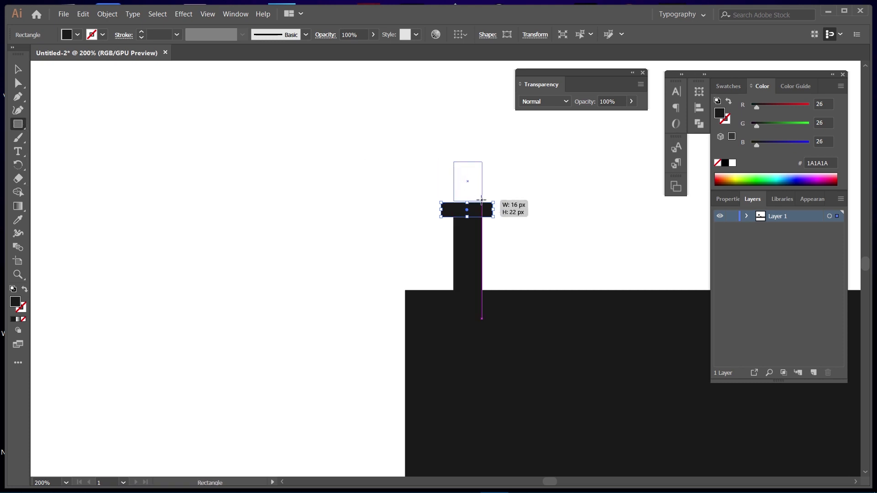
{"action": "left_click_drag", "start_coordinate": [482, 199], "coordinate": [482, 201]}
Make a semicircle cap from a circle minus a rectangle with Shape Builder and place it on the post
{"action": "left_click_drag", "start_coordinate": [242, 127], "coordinate": [280, 165]}
{"action": "key", "text": "v"}
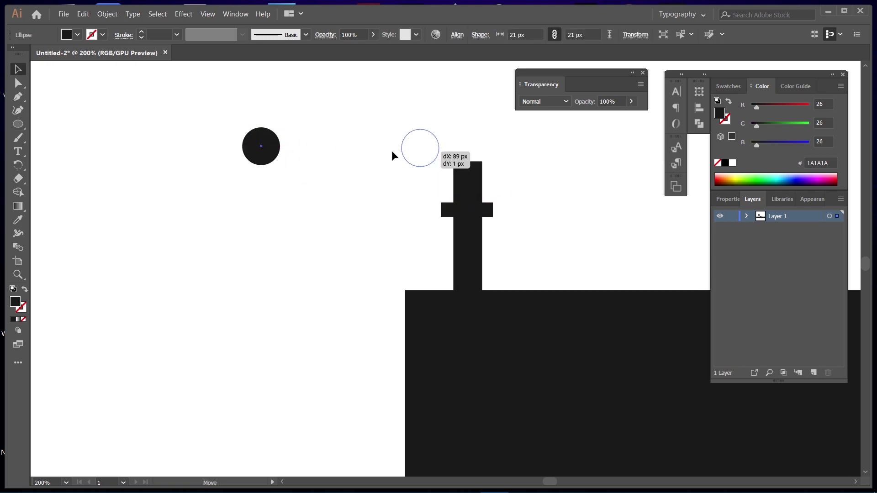
{"action": "key", "text": "m"}
{"action": "mouse_move", "coordinate": [392, 156]}
{"action": "left_mouse_down"}
{"action": "mouse_move", "coordinate": [300, 156]}
{"action": "mouse_move", "coordinate": [368, 173]}
{"action": "left_mouse_up"}
{"action": "key", "text": "v"}
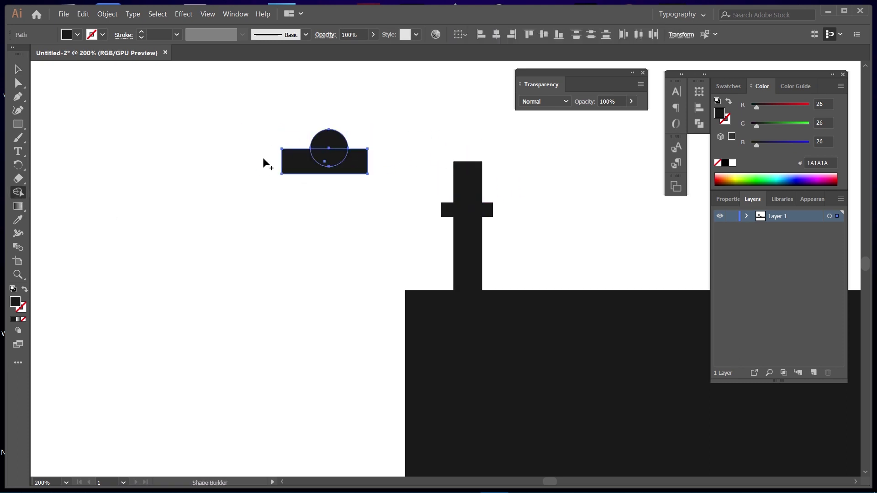
{"action": "left_click_drag", "start_coordinate": [263, 159], "coordinate": [332, 159]}
{"action": "left_click_drag", "start_coordinate": [470, 157], "coordinate": [471, 158]}
Narrow the cap to the post's width and add a thin spire above it
{"action": "key", "text": "ctrl+equal"}
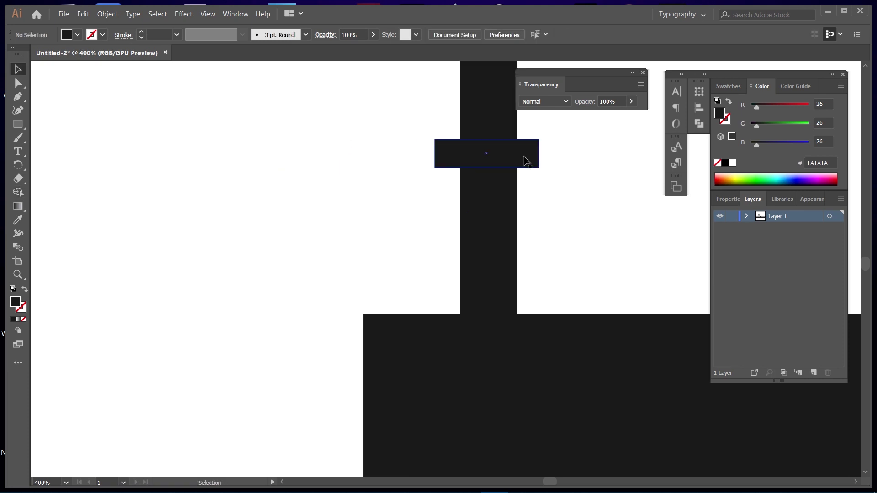
{"action": "scroll", "coordinate": [528, 229], "scroll_direction": "up", "scroll_amount": 5}
{"action": "left_click_drag", "start_coordinate": [450, 311], "coordinate": [458, 310]}
{"action": "left_click", "coordinate": [564, 310]}
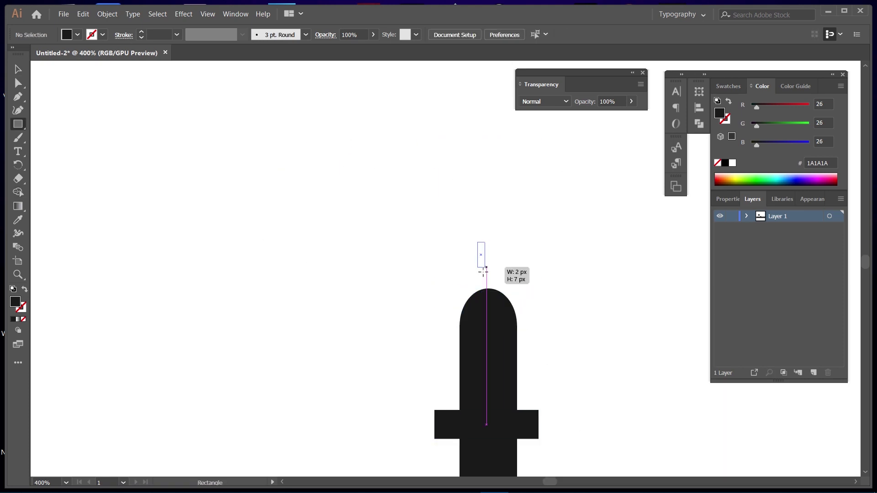
{"action": "mouse_move", "coordinate": [484, 271]}
{"action": "left_mouse_down"}
{"action": "mouse_move", "coordinate": [486, 293]}
{"action": "mouse_move", "coordinate": [657, 289]}
{"action": "left_mouse_up"}
Copy the finished minaret top onto the right post
{"action": "key", "text": "ctrl+minus"}
{"action": "key", "text": "ctrl+minus"}
{"action": "key", "text": "ctrl+minus"}
{"action": "key", "text": "v"}
{"action": "left_click", "coordinate": [539, 283]}
Draw a raised central block between the two minarets
{"action": "key", "text": "ctrl+1"}
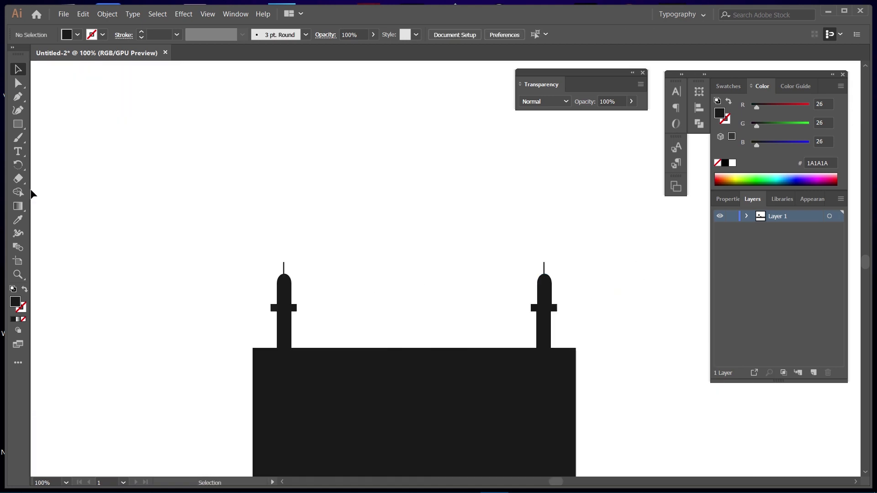
{"action": "key", "text": "m"}
{"action": "left_click_drag", "start_coordinate": [336, 295], "coordinate": [485, 373]}
Draw a wide flat slab across the top of the central block
{"action": "left_click_drag", "start_coordinate": [314, 288], "coordinate": [509, 300]}
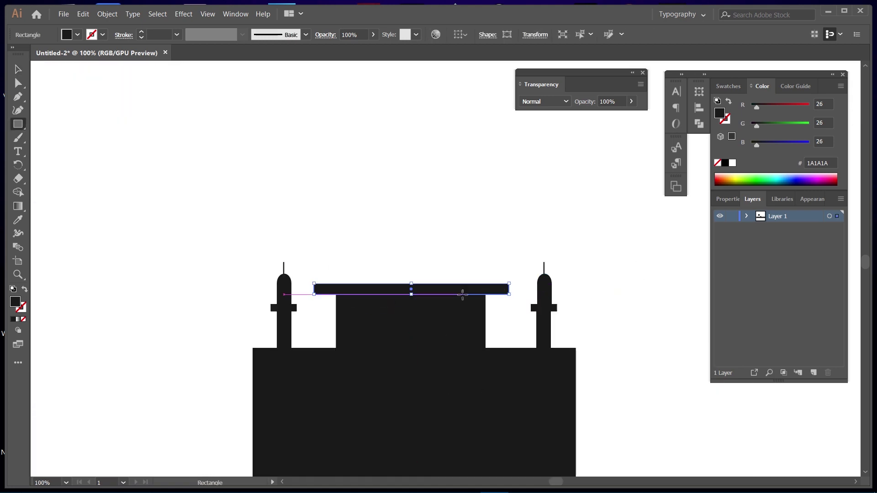
{"action": "key", "text": "v"}
{"action": "left_click", "coordinate": [447, 261]}
Cut a large circle's lower half away with a rectangle and Shape Builder, and set the dome on the slab
{"action": "left_click_drag", "start_coordinate": [327, 196], "coordinate": [497, 366]}
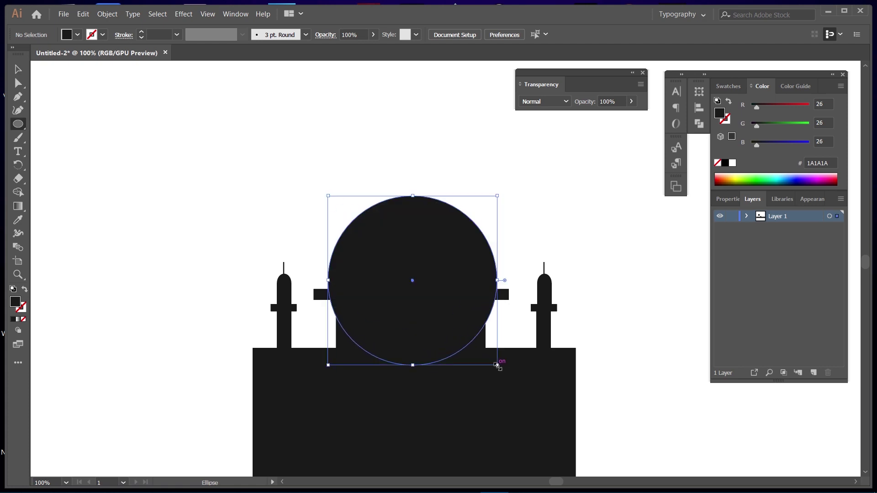
{"action": "key", "text": "v"}
{"action": "left_click_drag", "start_coordinate": [411, 235], "coordinate": [410, 110]}
{"action": "key", "text": "m"}
{"action": "left_click_drag", "start_coordinate": [258, 178], "coordinate": [598, 255]}
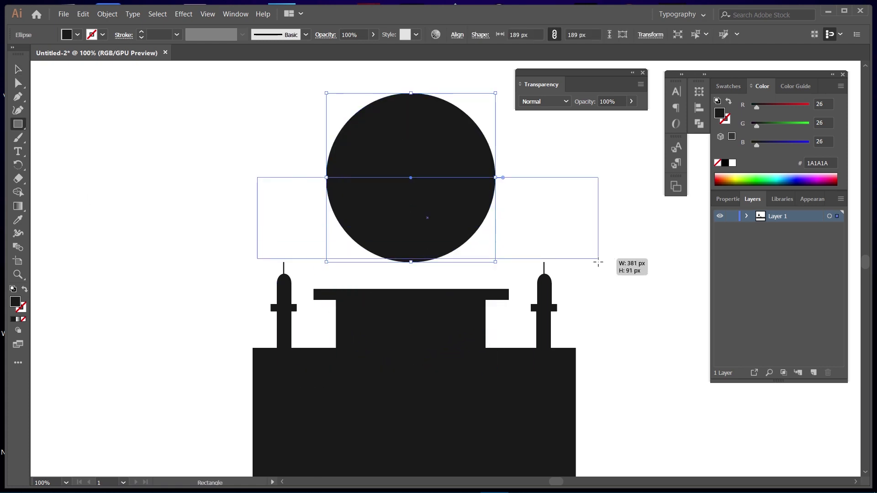
{"action": "key", "text": "v"}
{"action": "mouse_move", "coordinate": [543, 220]}
{"action": "left_mouse_down"}
{"action": "mouse_move", "coordinate": [543, 199]}
{"action": "mouse_move", "coordinate": [535, 202]}
{"action": "left_mouse_up"}
{"action": "left_click_drag", "start_coordinate": [427, 234], "coordinate": [427, 264]}
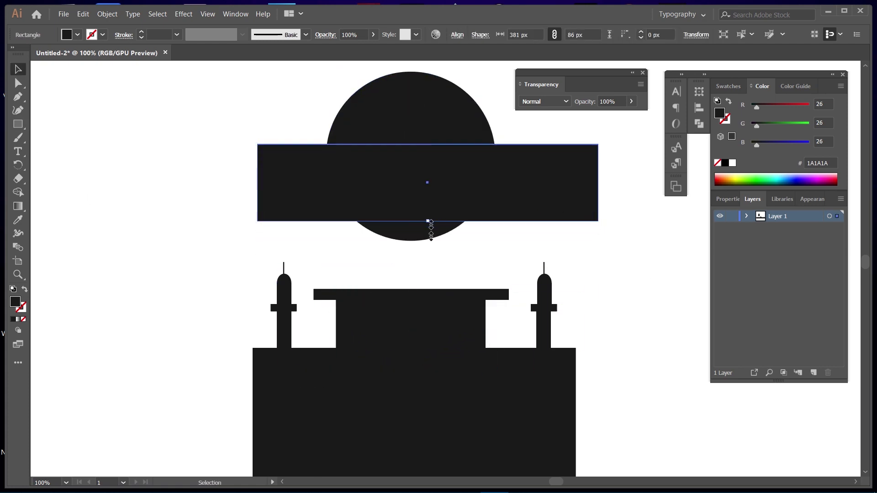
{"action": "left_click", "coordinate": [457, 137], "text": "shift"}
{"action": "left_click_drag", "start_coordinate": [398, 95], "coordinate": [397, 227]}
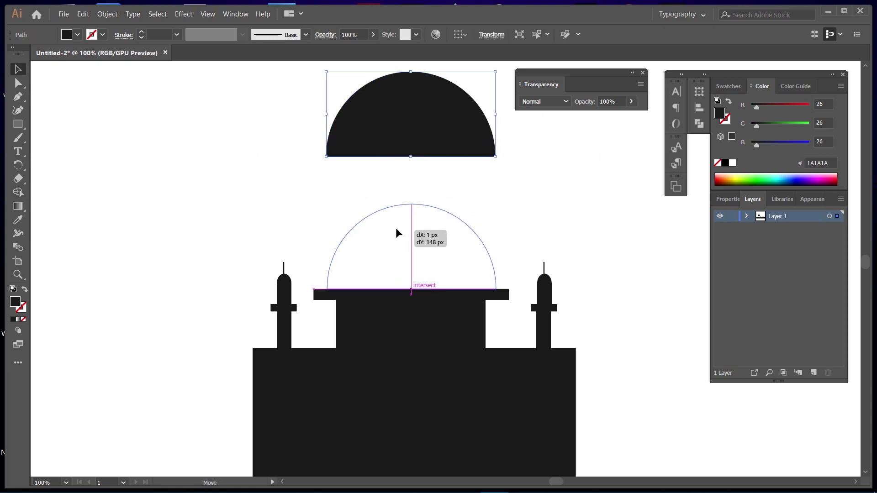
{"action": "left_click_drag", "start_coordinate": [496, 247], "coordinate": [485, 244]}
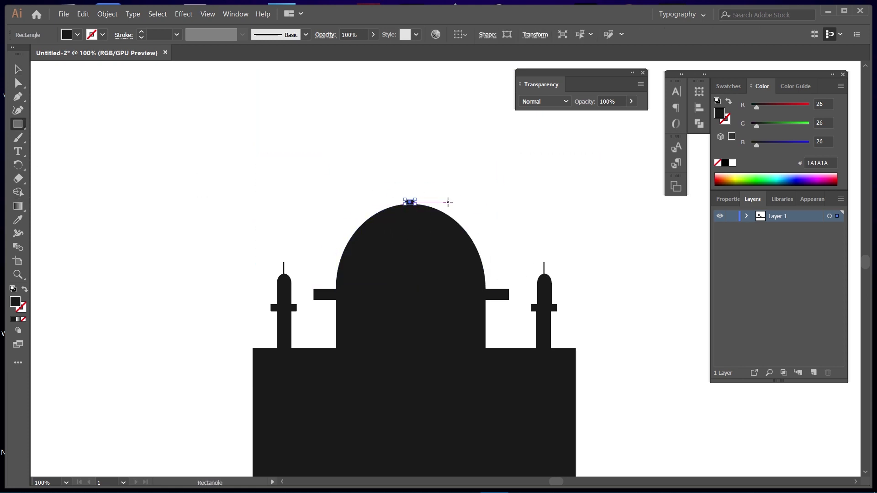
Add a small base and a centred thin spire on top of the dome
{"action": "key", "text": "ctrl+plus"}
{"action": "key", "text": "ctrl+plus"}
{"action": "key", "text": "ctrl+plus"}
{"action": "left_click_drag", "start_coordinate": [428, 109], "coordinate": [440, 269]}
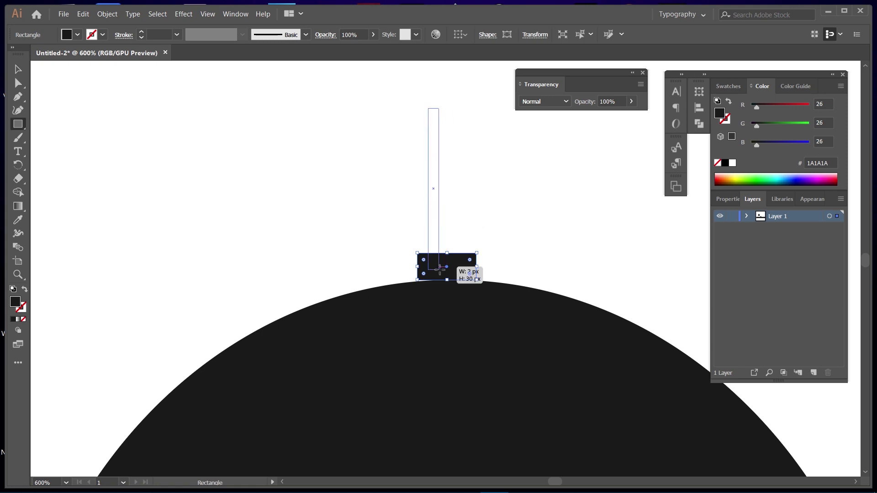
{"action": "key", "text": "v"}
{"action": "left_click_drag", "start_coordinate": [435, 218], "coordinate": [450, 260]}
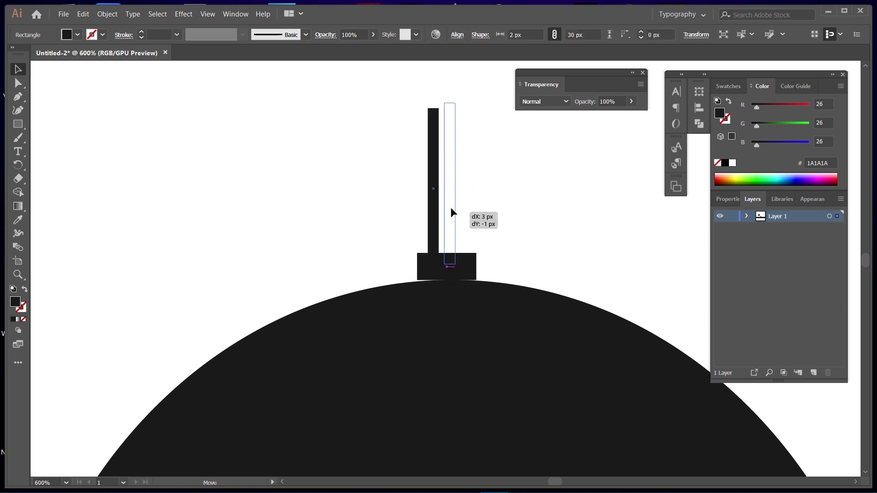
{"action": "left_click_drag", "start_coordinate": [451, 212], "coordinate": [479, 277]}
{"action": "left_click", "coordinate": [487, 226]}
{"action": "key", "text": "ctrl+minus"}
{"action": "key", "text": "ctrl+minus"}
{"action": "key", "text": "ctrl+minus"}
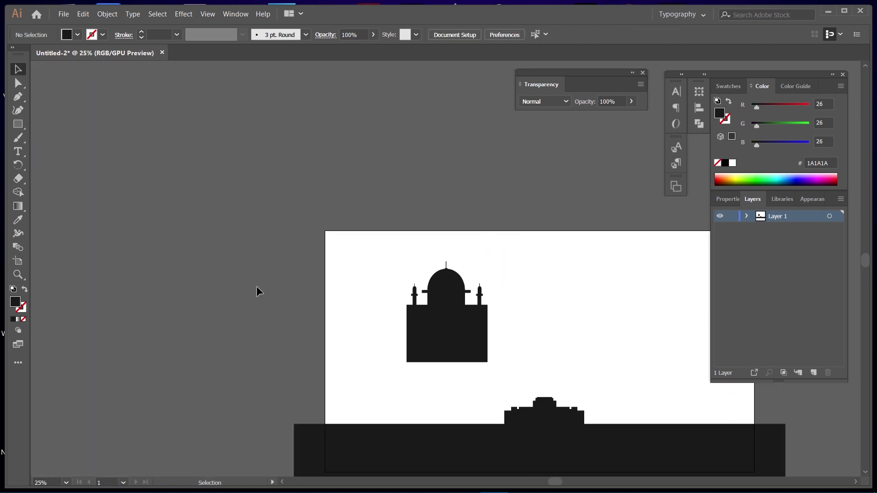
Add a lower block to the mosque's right with a tall tower at its end
{"action": "left_click_drag", "start_coordinate": [515, 348], "coordinate": [502, 340]}
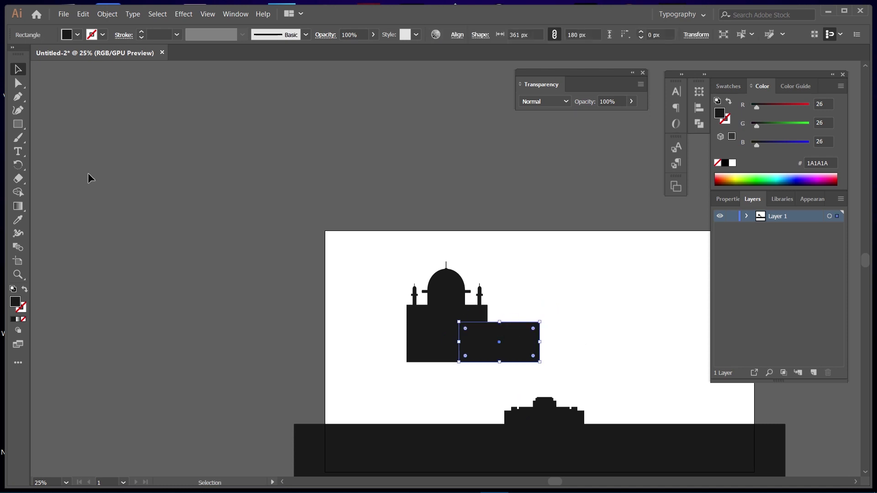
{"action": "key", "text": "m"}
{"action": "left_click_drag", "start_coordinate": [540, 302], "coordinate": [565, 362]}
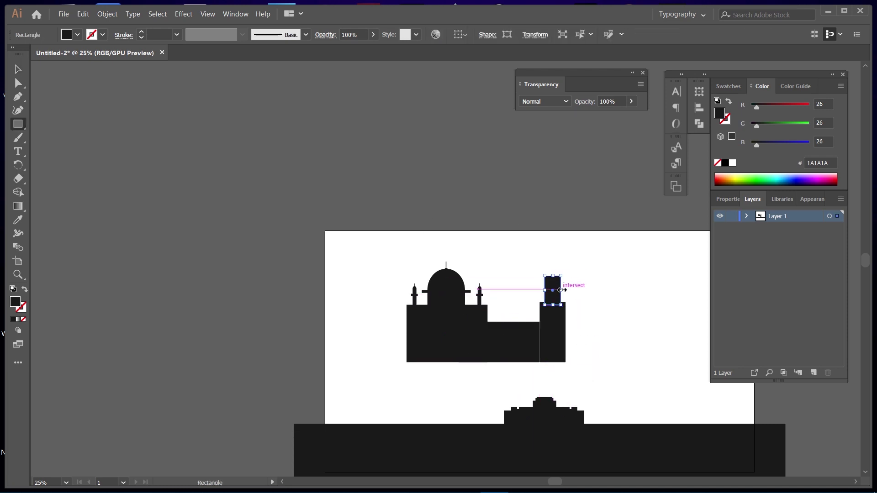
{"action": "key", "text": "v"}
{"action": "key", "text": "ctrl+plus"}
{"action": "key", "text": "ctrl+plus"}
{"action": "left_click", "coordinate": [553, 275]}
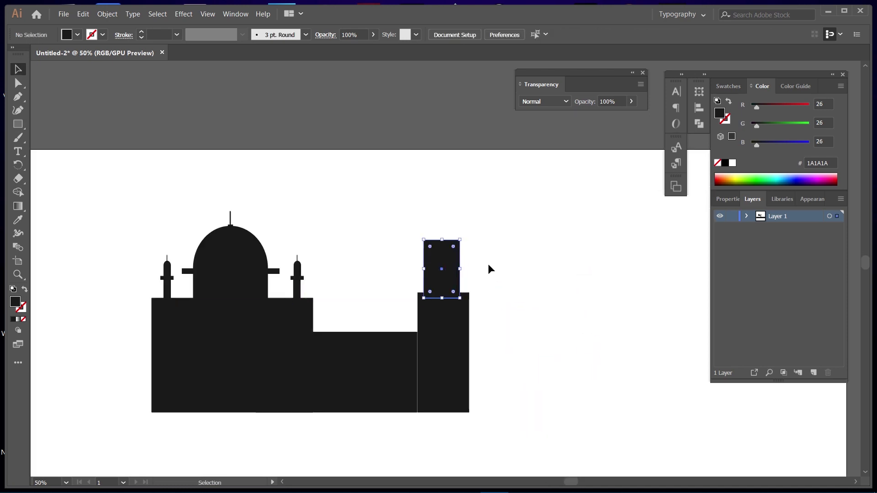
{"action": "left_click_drag", "start_coordinate": [448, 270], "coordinate": [449, 269]}
{"action": "left_click", "coordinate": [434, 238]}
Draw a small cap rectangle and a circle on top of the tower
{"action": "left_click_drag", "start_coordinate": [443, 237], "coordinate": [456, 240]}
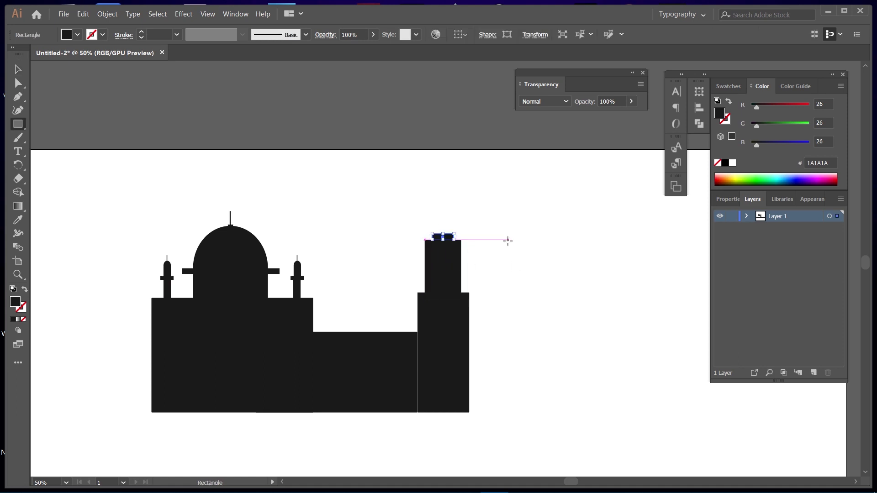
{"action": "key", "text": "v"}
{"action": "key", "text": "ctrl+plus"}
{"action": "key", "text": "ctrl+plus"}
{"action": "key", "text": "ctrl+plus"}
{"action": "left_click", "coordinate": [535, 171]}
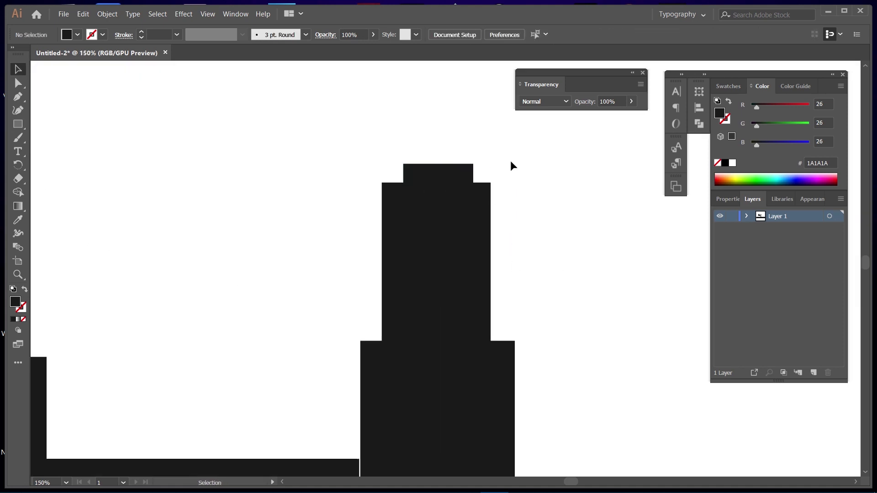
{"action": "key", "text": "l"}
{"action": "left_click_drag", "start_coordinate": [389, 107], "coordinate": [488, 188]}
{"action": "left_click", "coordinate": [523, 144]}
Pull the circle's top anchor up with Direct Selection into a pointed dome
{"action": "left_click", "coordinate": [446, 147]}
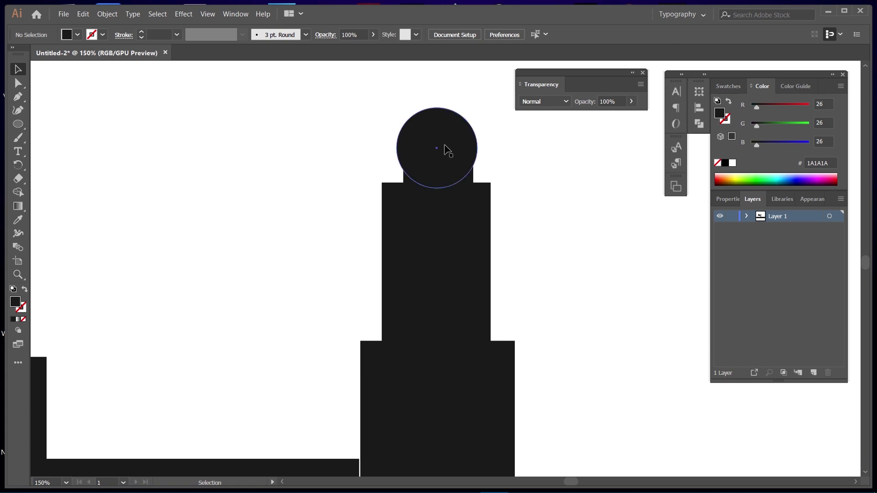
{"action": "key", "text": "a"}
{"action": "key", "text": "ctrl+plus"}
{"action": "key", "text": "ctrl+plus"}
{"action": "scroll", "coordinate": [484, 294], "scroll_direction": "up", "scroll_amount": 3}
{"action": "left_click_drag", "start_coordinate": [384, 154], "coordinate": [512, 203]}
{"action": "mouse_move", "coordinate": [455, 192]}
{"action": "left_mouse_down"}
{"action": "mouse_move", "coordinate": [455, 172]}
{"action": "mouse_move", "coordinate": [468, 187]}
{"action": "mouse_move", "coordinate": [455, 160]}
{"action": "left_mouse_up"}
{"action": "left_click", "coordinate": [537, 183]}
Copy the minaret and wall section to the mosque's left side
{"action": "key", "text": "ctrl+minus"}
{"action": "key", "text": "ctrl+minus"}
{"action": "key", "text": "ctrl+minus"}
{"action": "key", "text": "v"}
{"action": "left_click", "coordinate": [446, 352]}
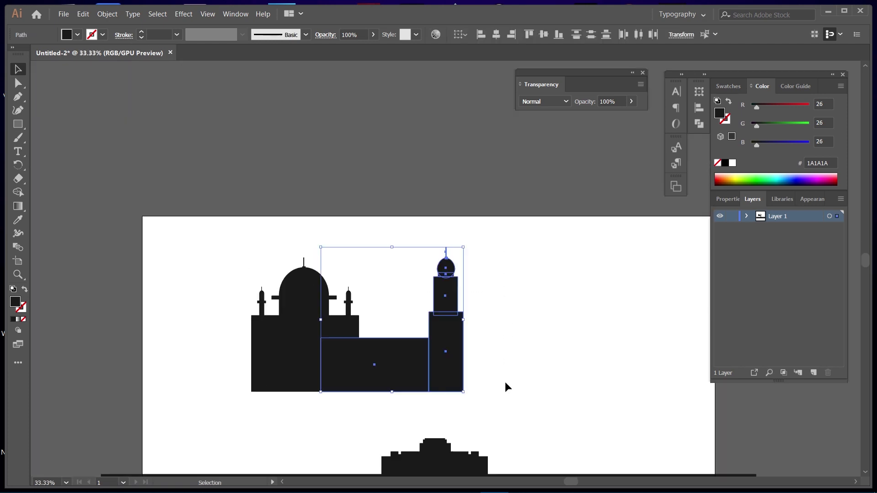
{"action": "left_click_drag", "start_coordinate": [447, 382], "coordinate": [238, 384]}
{"action": "right_click", "coordinate": [238, 384]}
{"action": "left_click", "coordinate": [386, 325]}
{"action": "scroll", "coordinate": [330, 420], "scroll_direction": "left", "scroll_amount": 3}
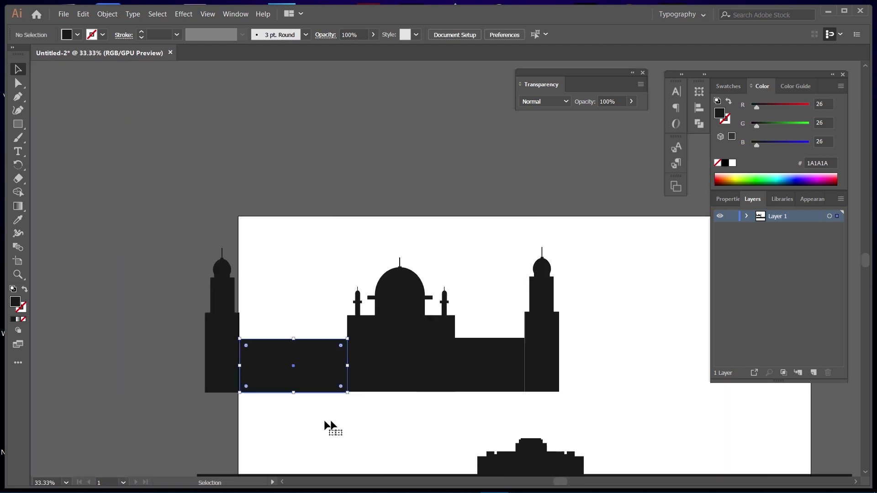
{"action": "left_click", "coordinate": [330, 418]}
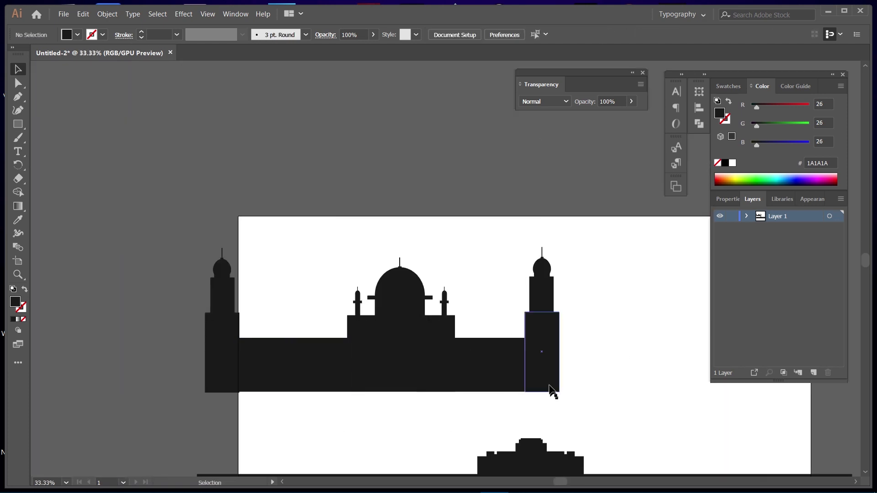
Shift the left minaret and its wall right until they sit against the mosque
{"action": "left_click", "coordinate": [311, 371]}
{"action": "left_click_drag", "start_coordinate": [298, 364], "coordinate": [329, 363]}
{"action": "left_click", "coordinate": [235, 342]}
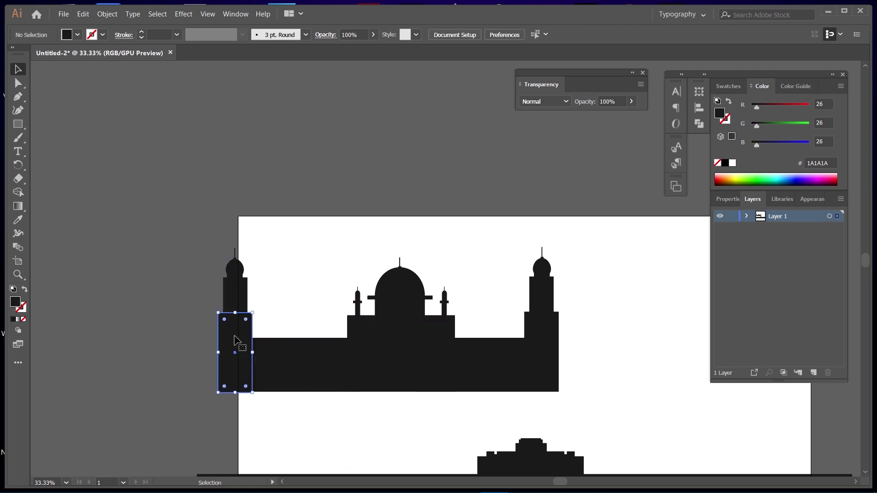
{"action": "left_click", "coordinate": [297, 299]}
{"action": "left_click", "coordinate": [309, 376]}
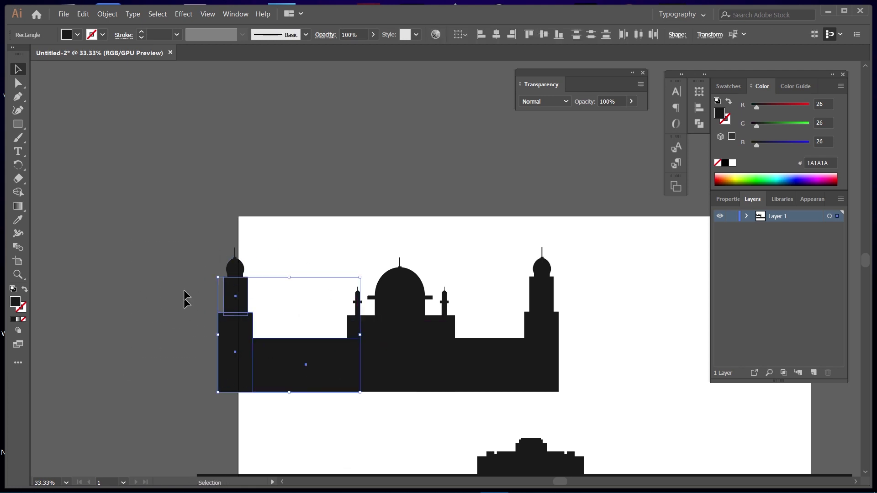
{"action": "left_click", "coordinate": [235, 292], "text": "shift"}
{"action": "left_click_drag", "start_coordinate": [285, 379], "coordinate": [296, 378]}
{"action": "left_click", "coordinate": [203, 238]}
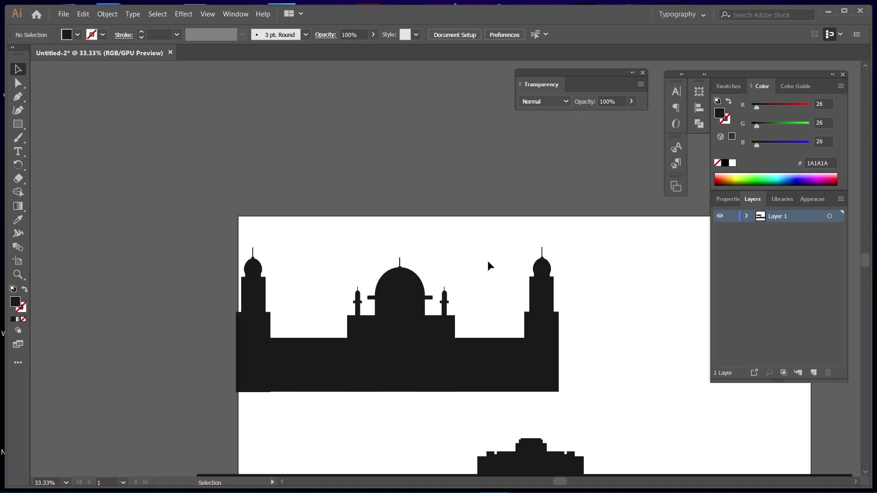
Scale the whole mosque down and place it on the ground band beside the stepped building
{"action": "key", "text": "ctrl+a"}
{"action": "left_click_drag", "start_coordinate": [559, 392], "coordinate": [406, 324]}
{"action": "left_click_drag", "start_coordinate": [305, 297], "coordinate": [658, 439]}
{"action": "mouse_move", "coordinate": [574, 386]}
{"action": "left_mouse_down"}
{"action": "mouse_move", "coordinate": [500, 382]}
{"action": "mouse_move", "coordinate": [483, 408]}
{"action": "left_mouse_up"}
{"action": "left_click", "coordinate": [481, 276]}
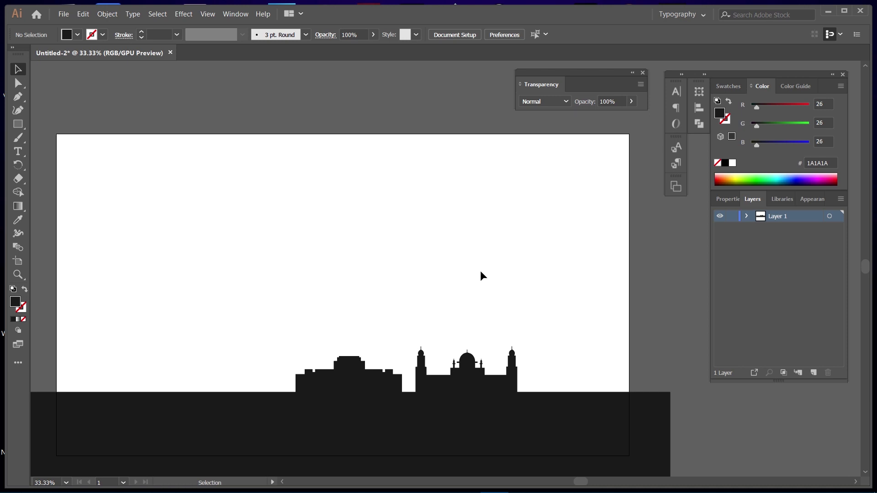
Draw the gate block, a wide base bar and a narrow rectangle rounded into a pill
{"action": "key", "text": "m"}
{"action": "left_click_drag", "start_coordinate": [219, 193], "coordinate": [321, 282]}
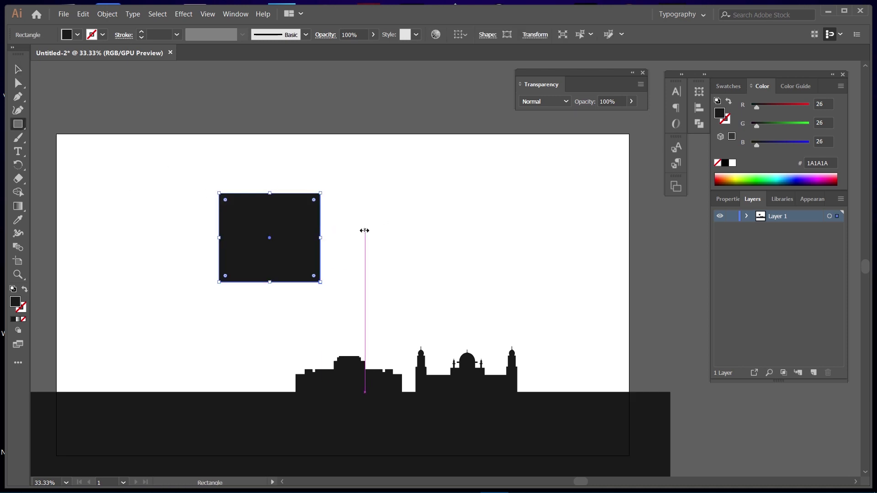
{"action": "left_click", "coordinate": [364, 231], "text": "ctrl"}
{"action": "left_click_drag", "start_coordinate": [397, 284], "coordinate": [398, 283]}
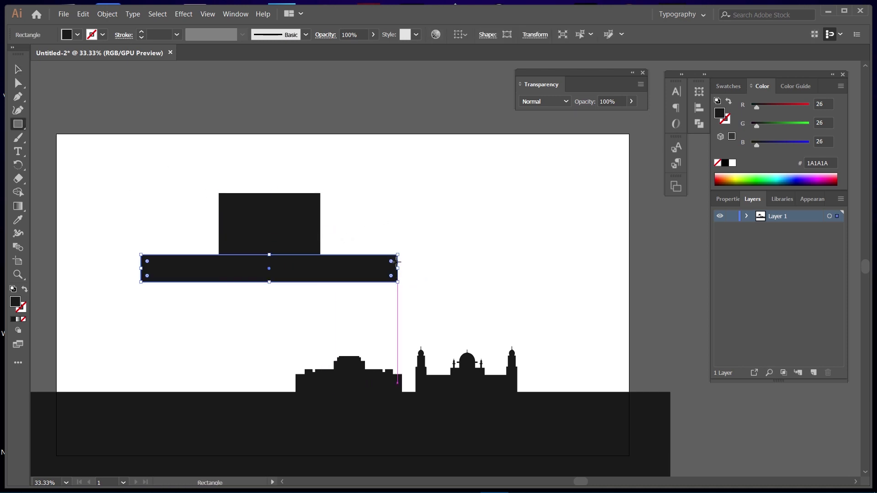
{"action": "left_click", "coordinate": [409, 231], "text": "ctrl"}
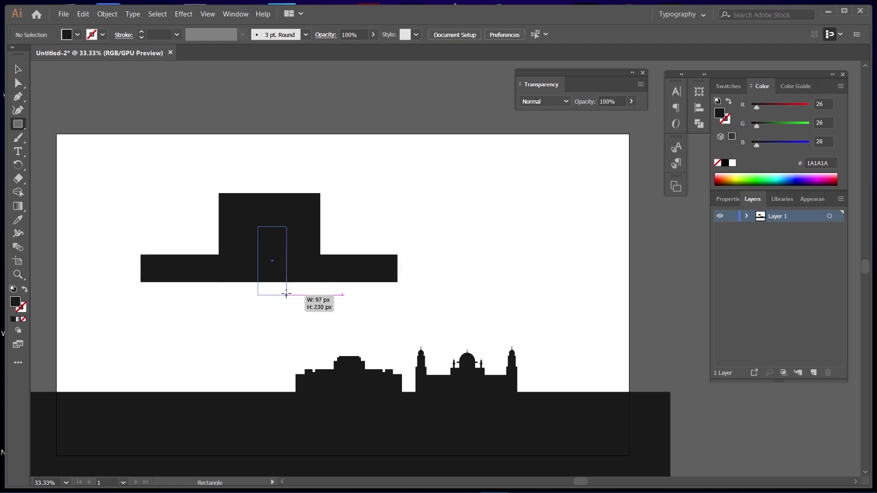
{"action": "left_click_drag", "start_coordinate": [287, 295], "coordinate": [286, 295]}
{"action": "left_click_drag", "start_coordinate": [265, 234], "coordinate": [272, 242]}
{"action": "key", "text": "ctrl+equal"}
{"action": "left_click", "coordinate": [392, 343], "text": "ctrl"}
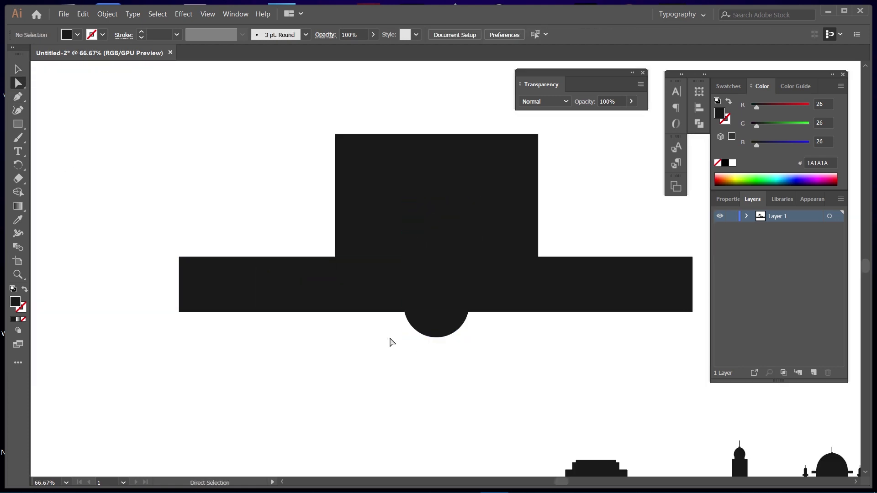
Spread the pill into a bell and cut it from the merged block as an arch with Shape Builder
{"action": "left_click_drag", "start_coordinate": [398, 339], "coordinate": [371, 343]}
{"action": "left_click_drag", "start_coordinate": [468, 339], "coordinate": [495, 362]}
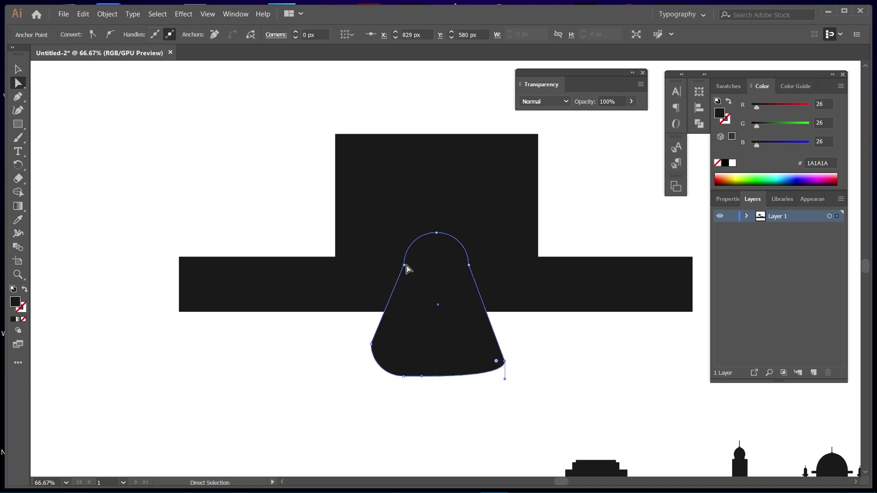
{"action": "key", "text": "v"}
{"action": "left_click_drag", "start_coordinate": [408, 268], "coordinate": [408, 234]}
{"action": "key", "text": "ctrl+a"}
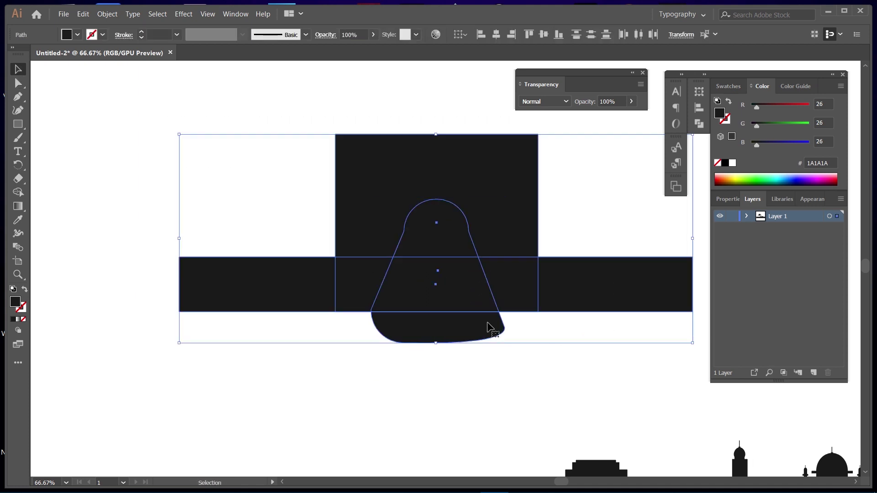
{"action": "key", "text": "shift+m"}
{"action": "left_click", "coordinate": [431, 251], "text": "alt"}
{"action": "key", "text": "v"}
{"action": "left_click", "coordinate": [227, 292]}
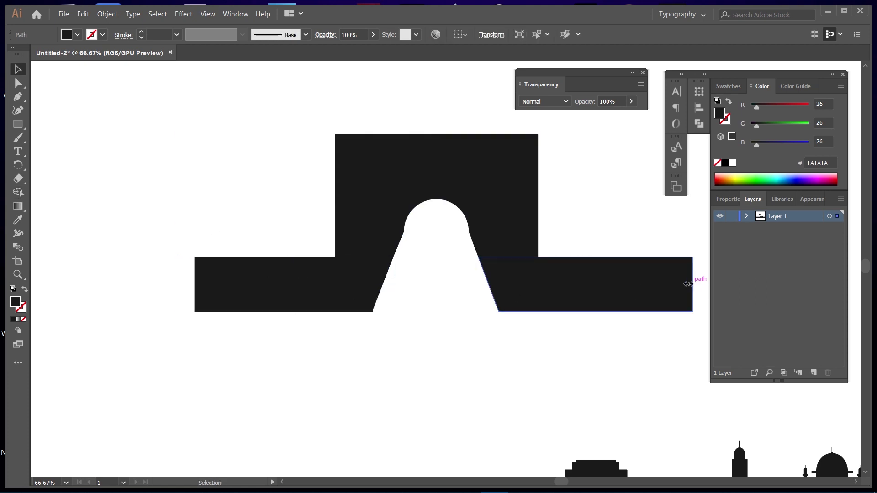
{"action": "left_click_drag", "start_coordinate": [688, 284], "coordinate": [681, 284]}
Add a dark-filled rectangle across the arch base and two thin cornice strips on top
{"action": "key", "text": "m"}
{"action": "left_click_drag", "start_coordinate": [502, 317], "coordinate": [501, 317]}
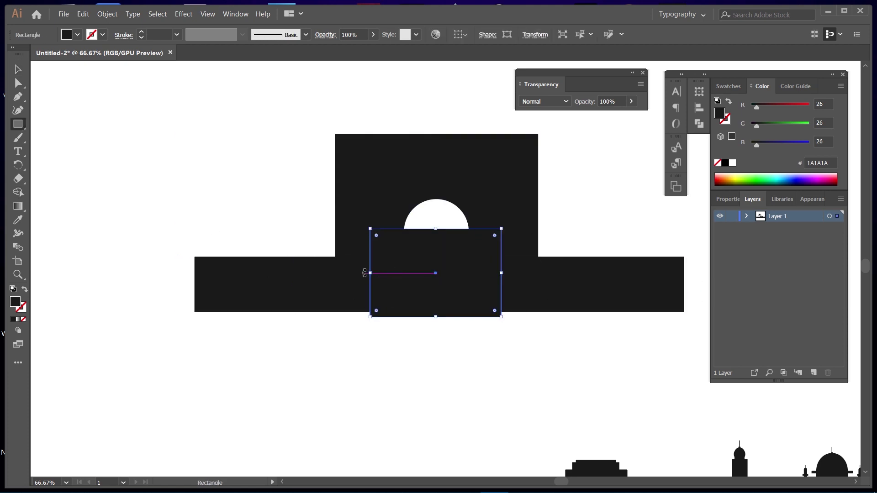
{"action": "left_click", "coordinate": [78, 35]}
{"action": "key", "text": "v"}
{"action": "left_click", "coordinate": [250, 353]}
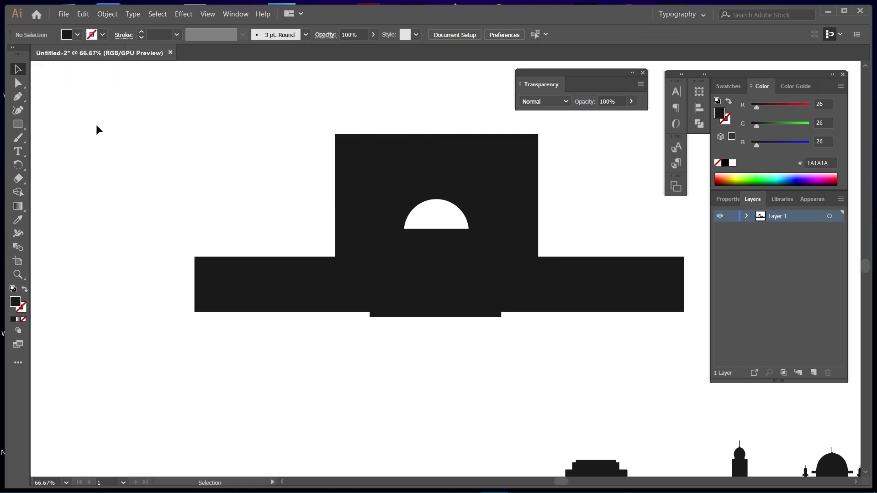
{"action": "left_click_drag", "start_coordinate": [545, 157], "coordinate": [546, 158]}
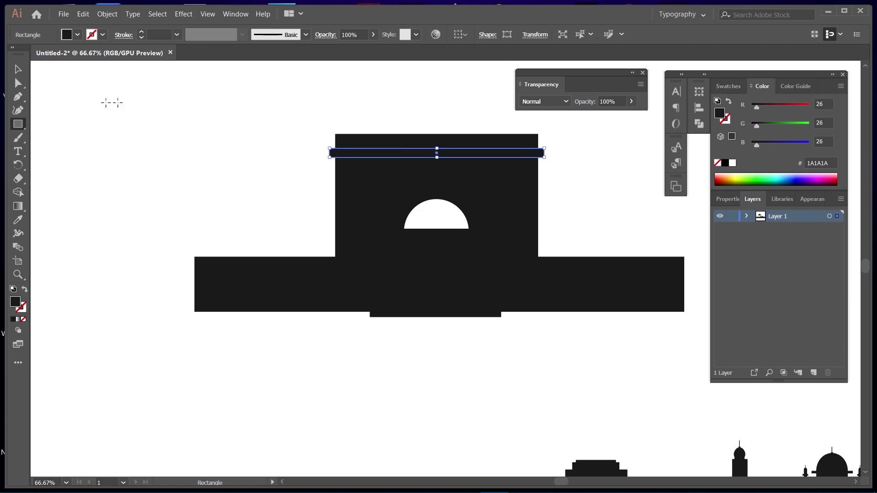
{"action": "key", "text": "v"}
{"action": "left_click_drag", "start_coordinate": [485, 155], "coordinate": [485, 168]}
Group the gate pieces, resize the group and set it on the ground band
{"action": "left_click_drag", "start_coordinate": [181, 95], "coordinate": [573, 340]}
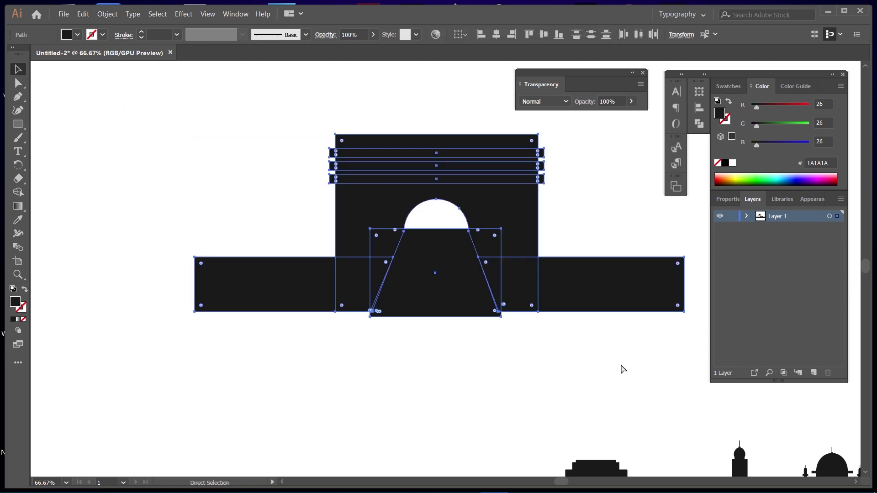
{"action": "key", "text": "ctrl+g"}
{"action": "key", "text": "ctrl+minus"}
{"action": "key", "text": "ctrl+minus"}
{"action": "key", "text": "ctrl+minus"}
{"action": "left_click_drag", "start_coordinate": [538, 302], "coordinate": [434, 275]}
{"action": "left_click_drag", "start_coordinate": [403, 249], "coordinate": [425, 370]}
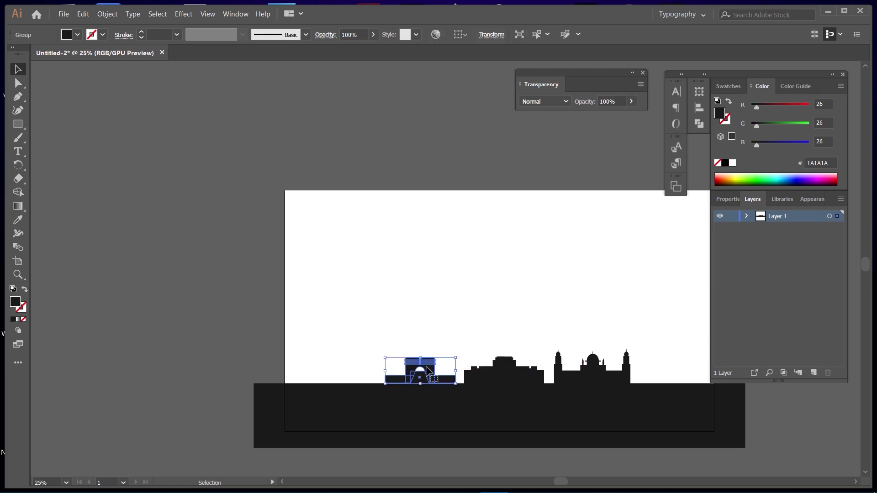
{"action": "key", "text": "ctrl+plus"}
{"action": "key", "text": "ctrl+plus"}
{"action": "left_click", "coordinate": [439, 143]}
{"action": "scroll", "coordinate": [433, 227], "scroll_direction": "down", "scroll_amount": 1}
{"action": "left_click", "coordinate": [393, 278]}
{"action": "mouse_move", "coordinate": [324, 267]}
{"action": "left_mouse_down"}
{"action": "mouse_move", "coordinate": [317, 255]}
{"action": "mouse_move", "coordinate": [304, 256]}
{"action": "left_mouse_up"}
{"action": "left_click", "coordinate": [429, 231]}
{"action": "key", "text": "ctrl+minus"}
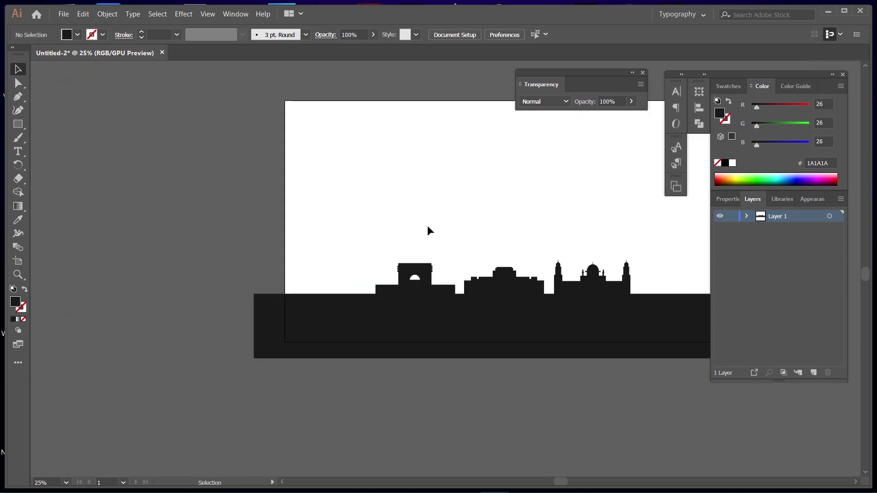
Draw the tower's square base and tall shaft in empty sky above the skyline
{"action": "left_click_drag", "start_coordinate": [428, 230], "coordinate": [292, 259]}
{"action": "key", "text": "m"}
{"action": "left_click_drag", "start_coordinate": [338, 231], "coordinate": [338, 275]}
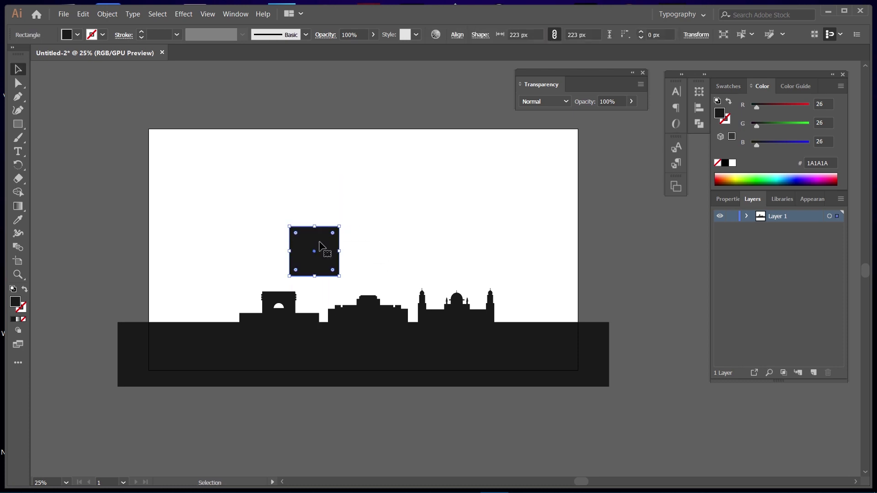
{"action": "left_click_drag", "start_coordinate": [319, 242], "coordinate": [326, 227]}
{"action": "key", "text": "v"}
{"action": "left_click", "coordinate": [327, 257]}
Add a small block atop the shaft and place a copy of it higher up
{"action": "scroll", "coordinate": [327, 256], "scroll_direction": "up", "scroll_amount": 3}
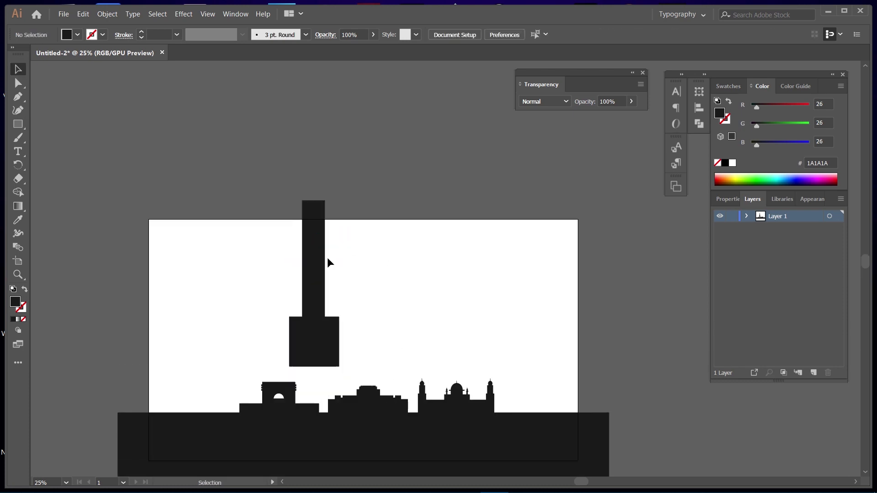
{"action": "scroll", "coordinate": [375, 263], "scroll_direction": "up", "scroll_amount": 2}
{"action": "left_click_drag", "start_coordinate": [314, 267], "coordinate": [332, 267]}
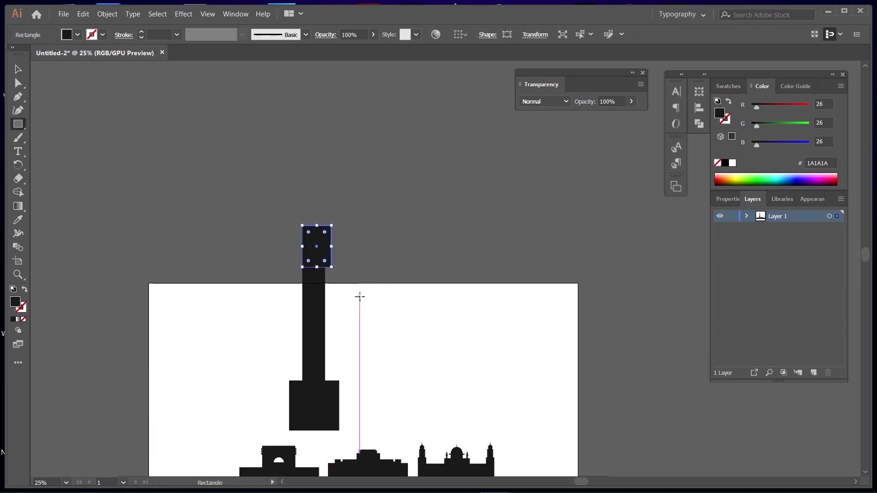
{"action": "key", "text": "v"}
{"action": "left_click", "coordinate": [360, 297]}
{"action": "scroll", "coordinate": [360, 301], "scroll_direction": "up", "scroll_amount": 3}
{"action": "key", "text": "ctrl+z"}
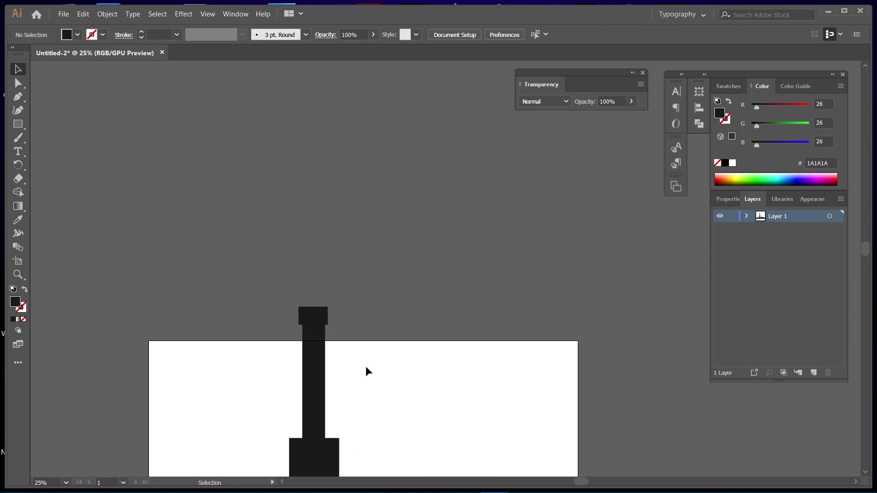
{"action": "left_click_drag", "start_coordinate": [322, 324], "coordinate": [315, 280]}
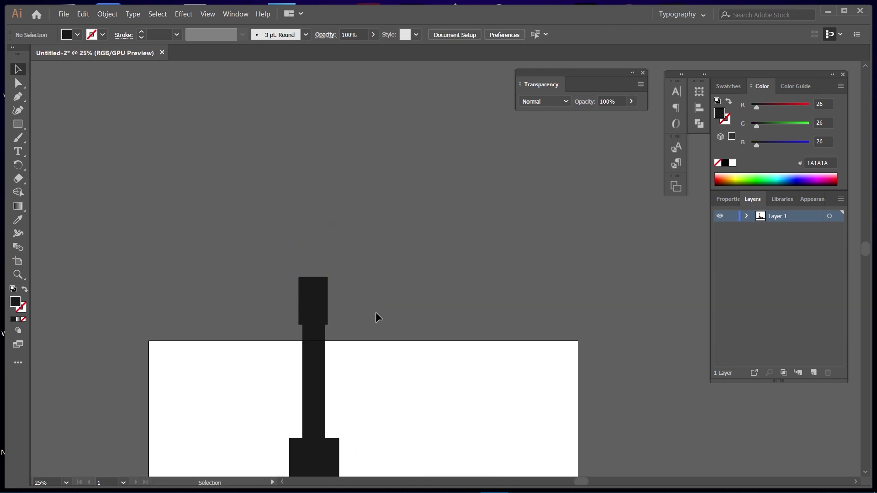
Widen the top block and taper the lower block's anchors inward toward the neck
{"action": "key", "text": "ctrl+plus"}
{"action": "left_click_drag", "start_coordinate": [294, 346], "coordinate": [356, 381]}
{"action": "key", "text": "ctrl+shift+a"}
{"action": "left_click_drag", "start_coordinate": [402, 364], "coordinate": [382, 319]}
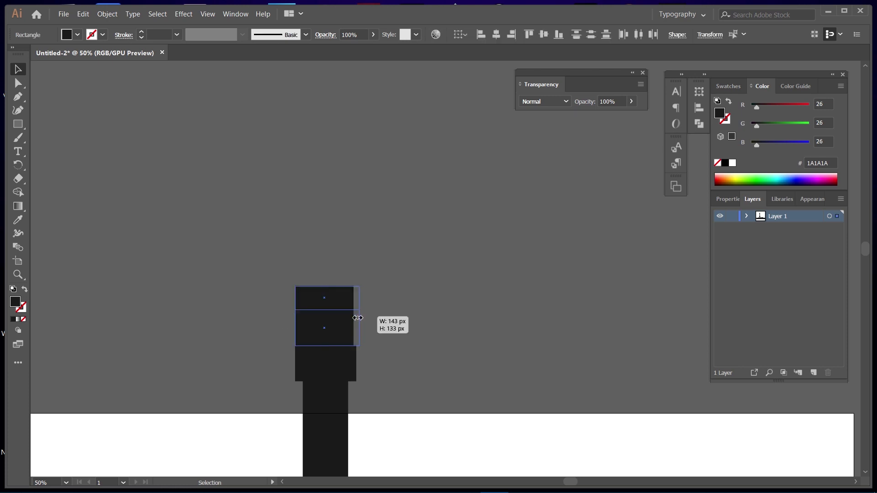
{"action": "left_click", "coordinate": [326, 363]}
{"action": "key", "text": "a"}
{"action": "key", "text": "ctrl+plus"}
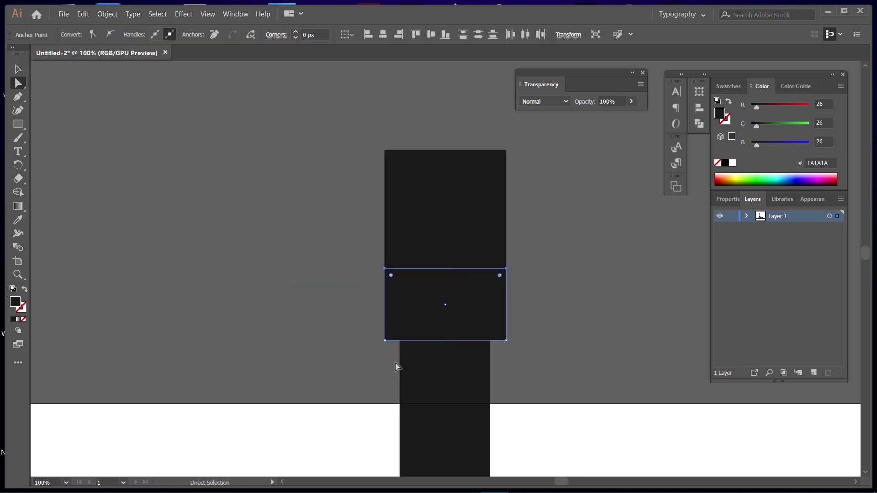
{"action": "left_click_drag", "start_coordinate": [388, 341], "coordinate": [403, 341]}
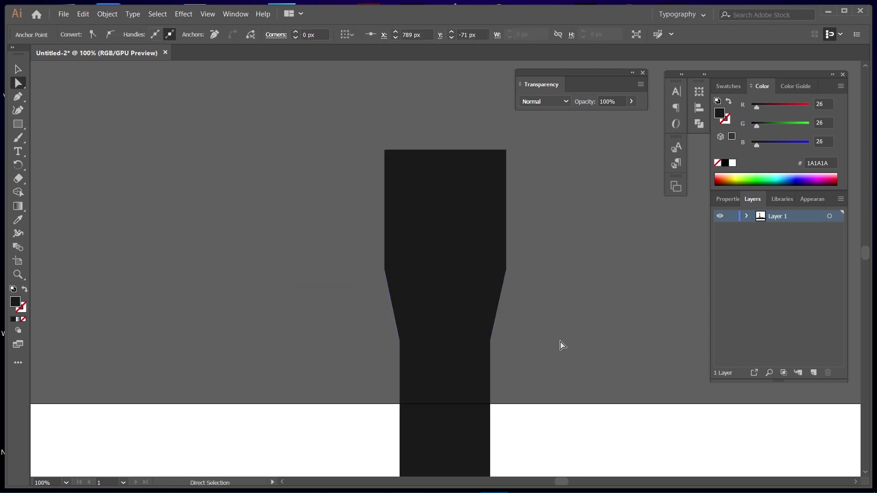
{"action": "scroll", "coordinate": [457, 363], "scroll_direction": "up", "scroll_amount": 3}
{"action": "mouse_move", "coordinate": [516, 244]}
{"action": "left_mouse_down"}
{"action": "mouse_move", "coordinate": [376, 260]}
{"action": "mouse_move", "coordinate": [521, 254]}
{"action": "mouse_move", "coordinate": [482, 256]}
{"action": "left_mouse_up"}
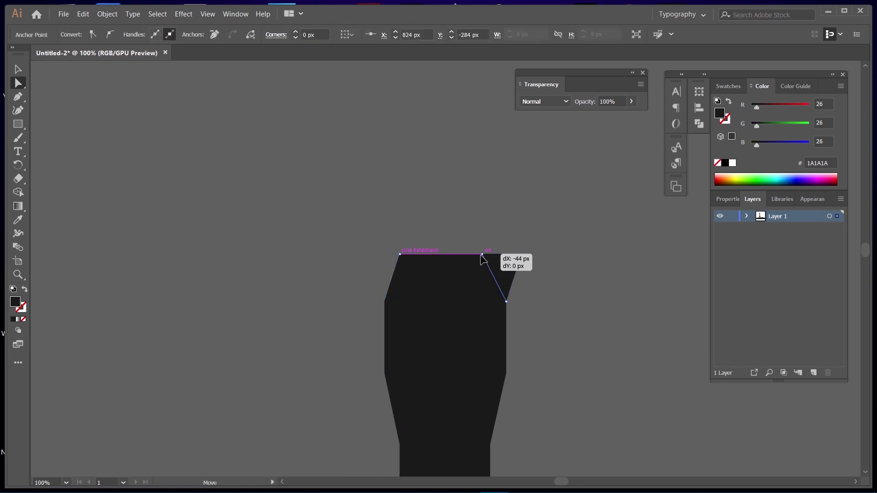
{"action": "left_click", "coordinate": [570, 260]}
{"action": "key", "text": "ctrl+plus"}
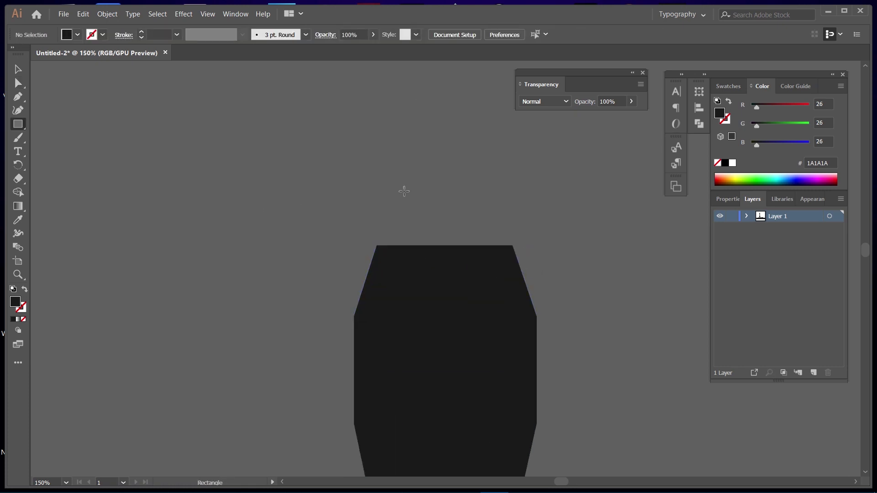
Draw the neck rectangle and another rectangle above it for the cap
{"action": "left_click_drag", "start_coordinate": [487, 242], "coordinate": [486, 245]}
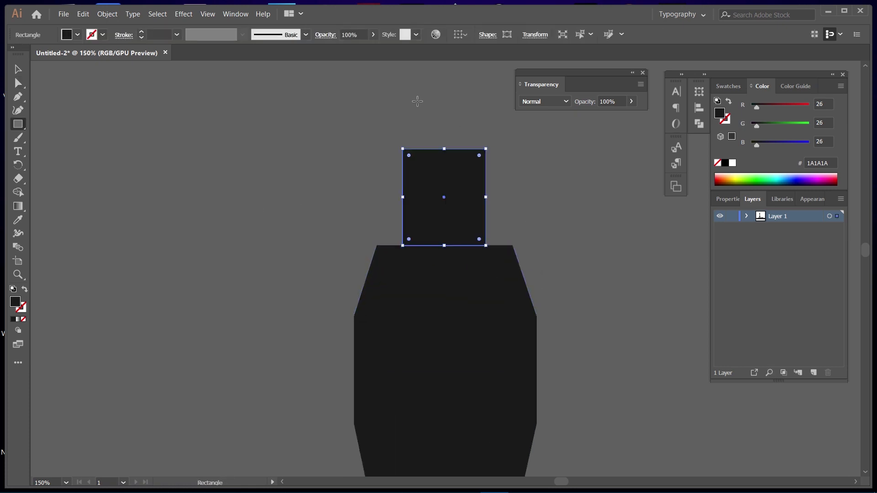
{"action": "left_click_drag", "start_coordinate": [470, 149], "coordinate": [411, 112]}
{"action": "key", "text": "v"}
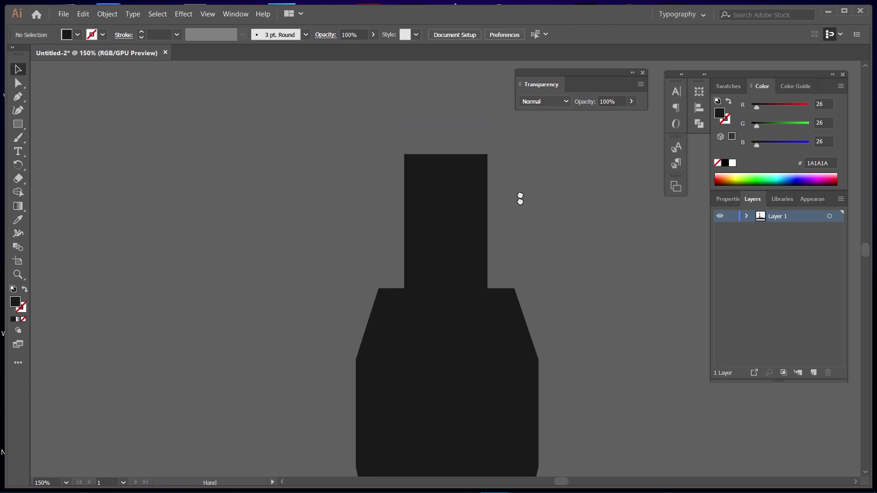
{"action": "scroll", "coordinate": [519, 197], "scroll_direction": "up", "scroll_amount": 5}
{"action": "left_click_drag", "start_coordinate": [460, 268], "coordinate": [461, 228]}
Reshape the cap rectangle's corners into a pointed top with a shoulder
{"action": "key", "text": "a"}
{"action": "left_click_drag", "start_coordinate": [378, 337], "coordinate": [404, 336]}
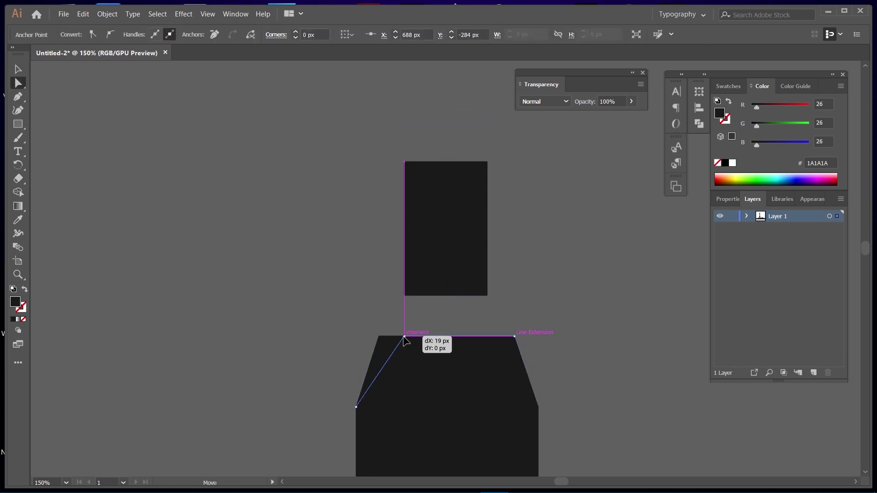
{"action": "left_click_drag", "start_coordinate": [516, 336], "coordinate": [488, 336]}
{"action": "left_click_drag", "start_coordinate": [460, 270], "coordinate": [460, 292]}
{"action": "mouse_move", "coordinate": [447, 202]}
{"action": "left_mouse_down"}
{"action": "mouse_move", "coordinate": [466, 202]}
{"action": "mouse_move", "coordinate": [433, 207]}
{"action": "mouse_move", "coordinate": [447, 203]}
{"action": "left_mouse_up"}
{"action": "left_click", "coordinate": [578, 204]}
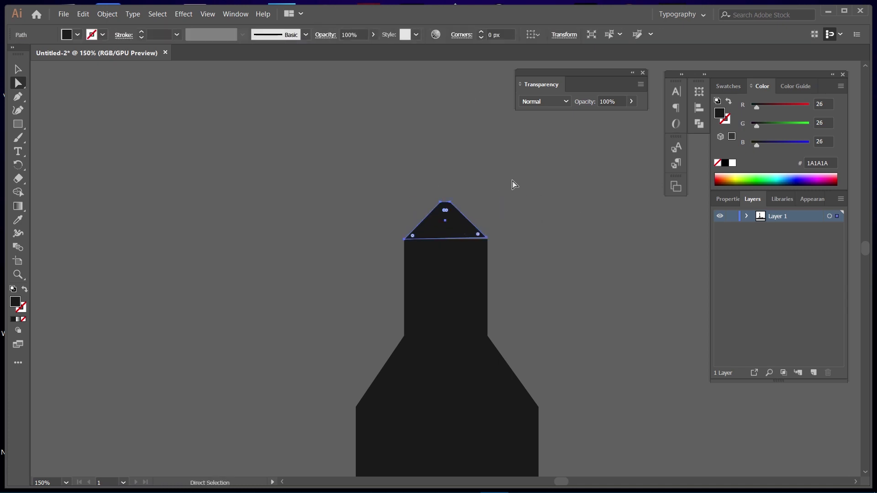
{"action": "left_click", "coordinate": [514, 185]}
{"action": "left_click", "coordinate": [488, 240]}
{"action": "left_click", "coordinate": [427, 153]}
Add a thin centred spire above the pointed cap
{"action": "key", "text": "m"}
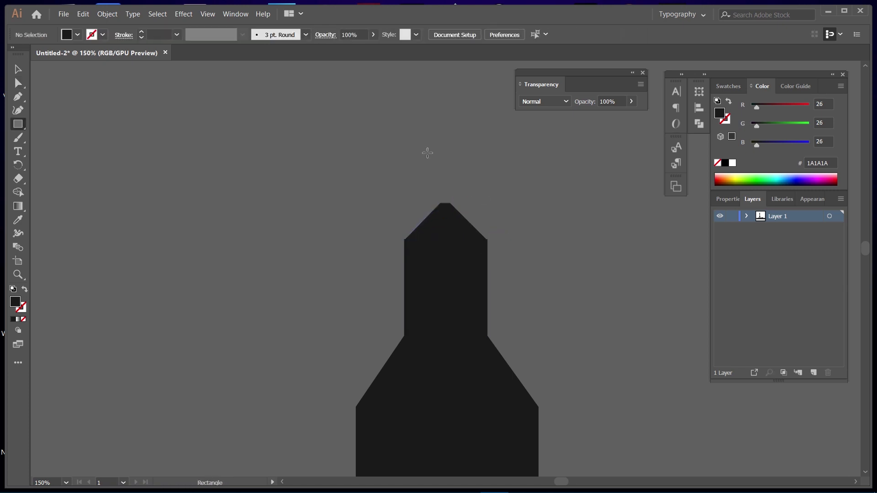
{"action": "left_click_drag", "start_coordinate": [446, 202], "coordinate": [446, 204]}
{"action": "key", "text": "shift+Left"}
{"action": "key", "text": "shift+Left"}
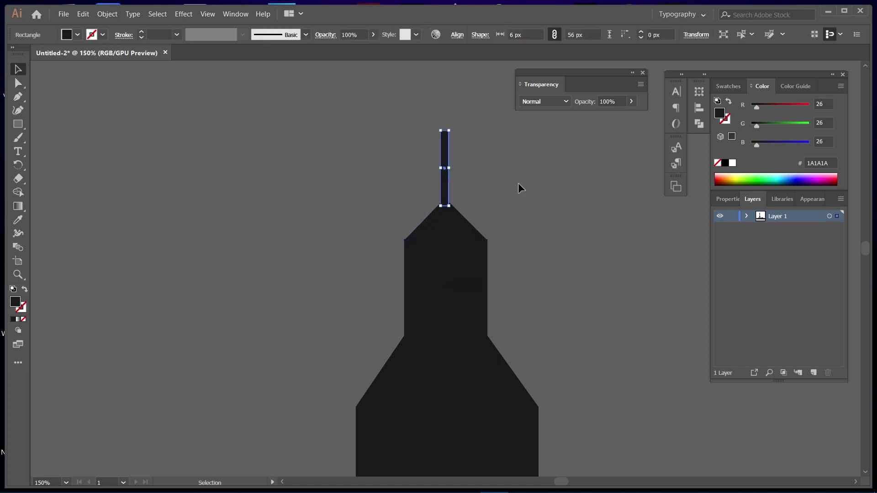
{"action": "key", "text": "v"}
{"action": "left_click", "coordinate": [506, 166]}
Move the finished tower onto the ground band at the skyline's right
{"action": "key", "text": "ctrl+minus"}
{"action": "key", "text": "ctrl+minus"}
{"action": "key", "text": "ctrl+minus"}
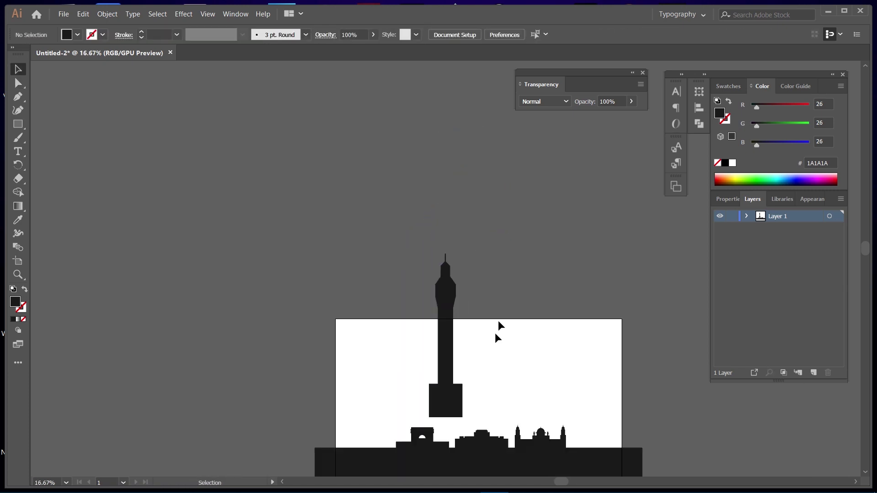
{"action": "left_click", "coordinate": [430, 401]}
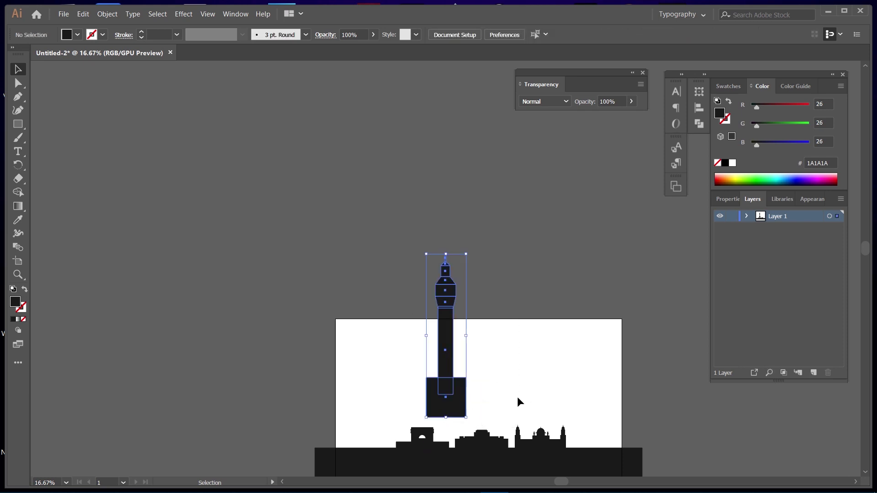
{"action": "mouse_move", "coordinate": [447, 397]}
{"action": "left_mouse_down"}
{"action": "mouse_move", "coordinate": [591, 396]}
{"action": "mouse_move", "coordinate": [578, 443]}
{"action": "left_mouse_up"}
{"action": "key", "text": "ctrl+plus"}
{"action": "key", "text": "ctrl+plus"}
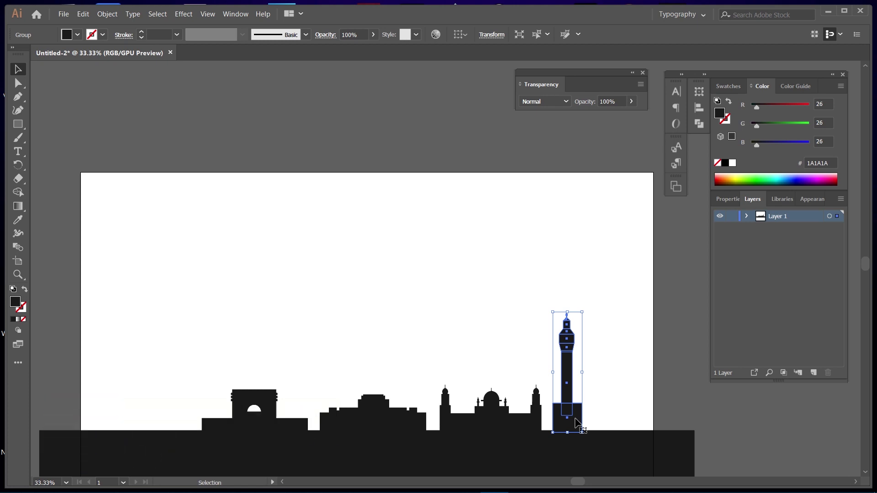
{"action": "left_click", "coordinate": [512, 297]}
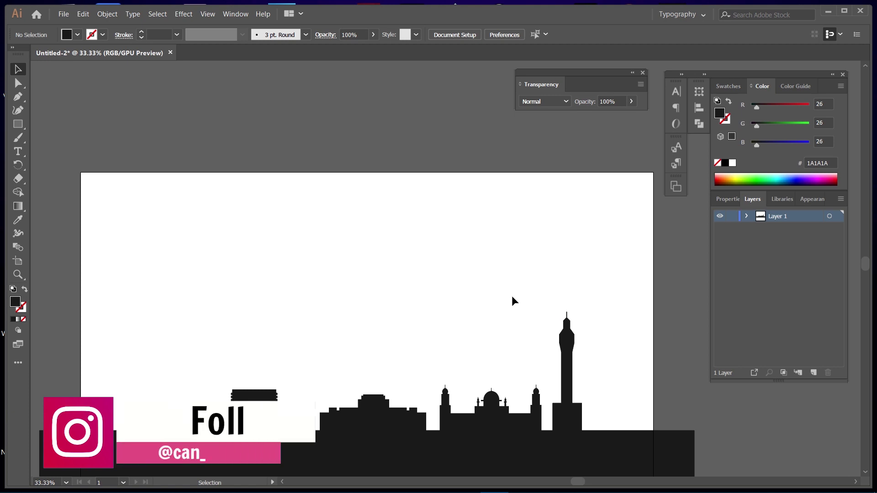
{"action": "scroll", "coordinate": [502, 183], "scroll_direction": "up", "scroll_amount": 1}
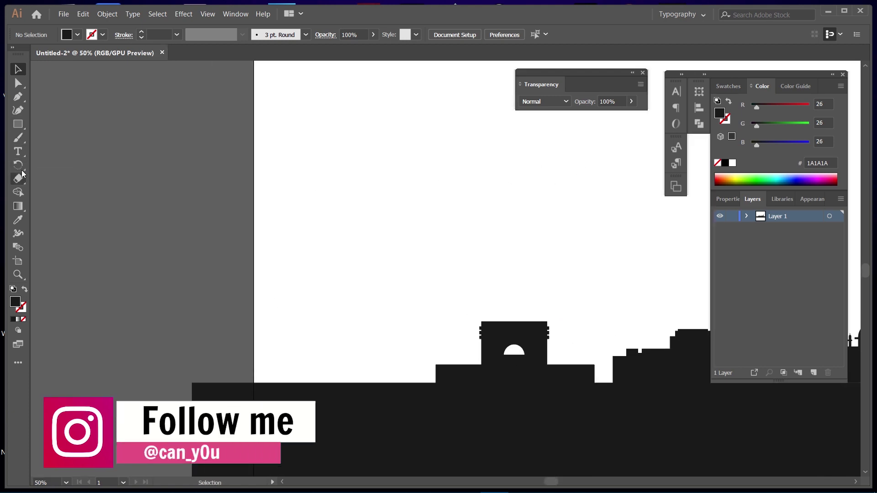
Draw a pointed spike with inward-curving sides using the Pen tool
{"action": "key", "text": "p"}
{"action": "left_click", "coordinate": [359, 144]}
{"action": "left_click", "coordinate": [262, 289]}
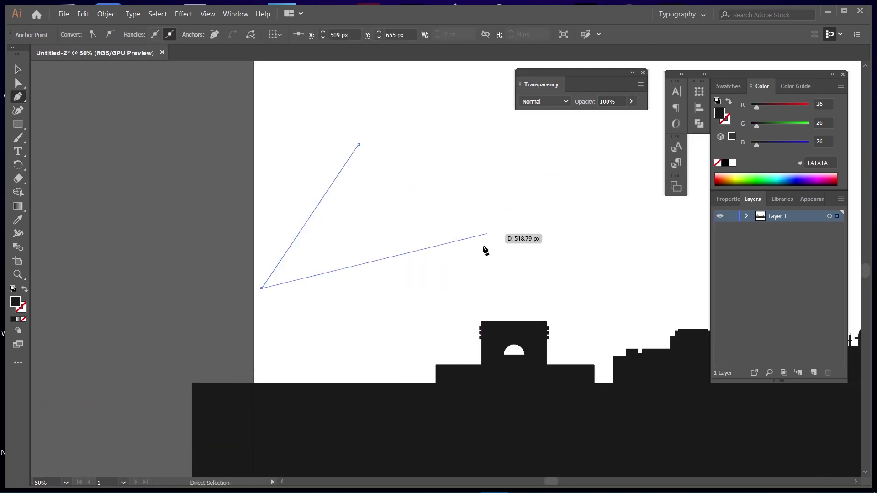
{"action": "left_click", "coordinate": [461, 288]}
{"action": "key", "text": "ctrl+1"}
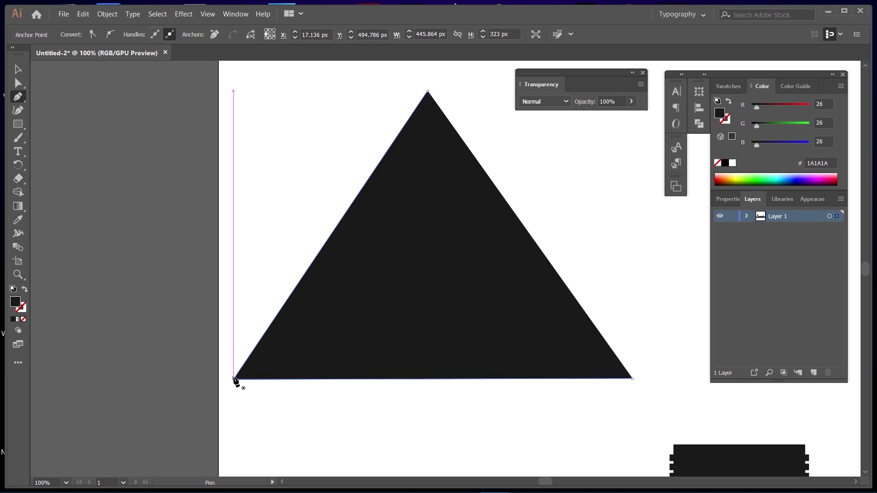
{"action": "key", "text": "ctrl+z"}
{"action": "key", "text": "ctrl+z"}
{"action": "left_click_drag", "start_coordinate": [249, 361], "coordinate": [176, 337]}
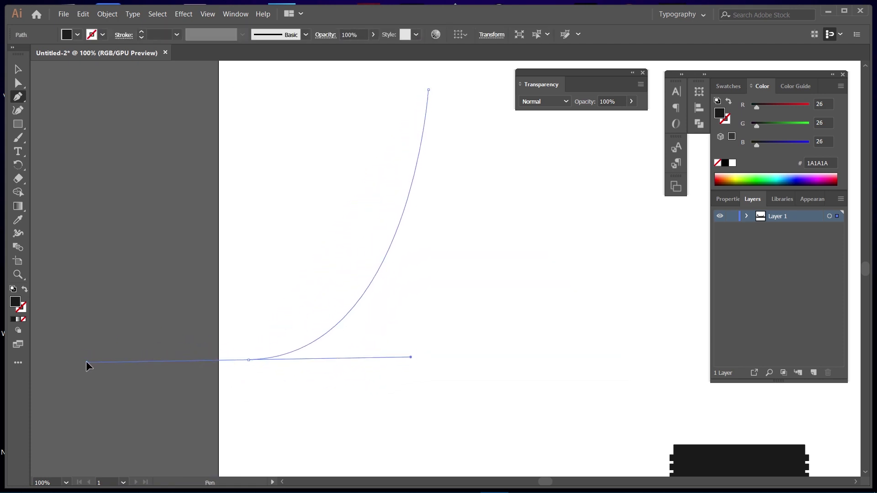
{"action": "left_click_drag", "start_coordinate": [82, 355], "coordinate": [87, 362]}
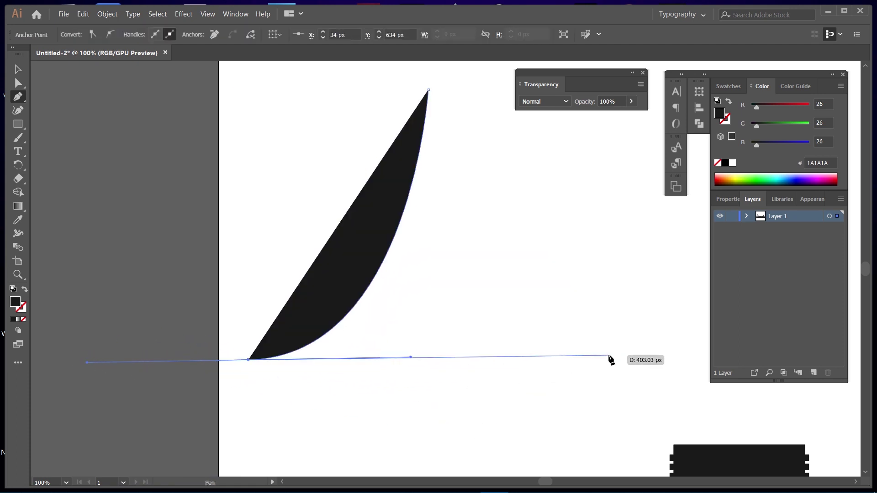
{"action": "left_click", "coordinate": [610, 356]}
{"action": "left_click_drag", "start_coordinate": [428, 90], "coordinate": [426, 316]}
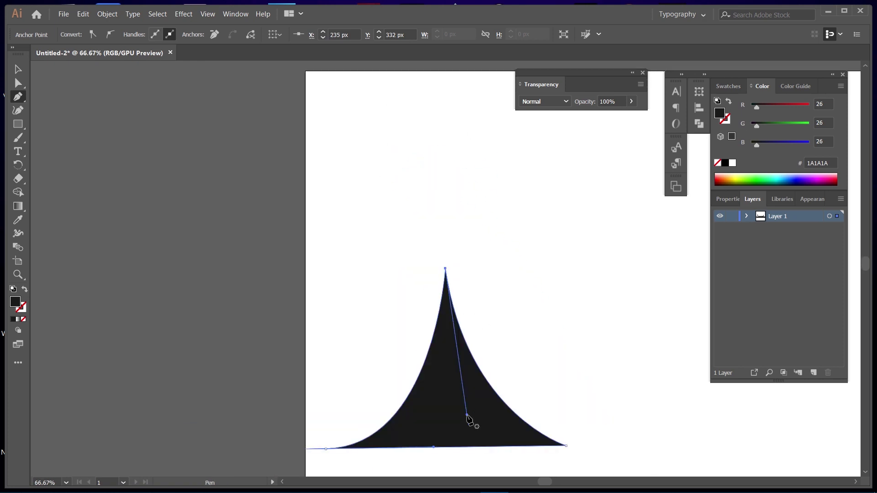
Shift the spike's bottom-left anchor slightly right with Direct Selection
{"action": "key", "text": "a"}
{"action": "left_click_drag", "start_coordinate": [461, 451], "coordinate": [483, 415]}
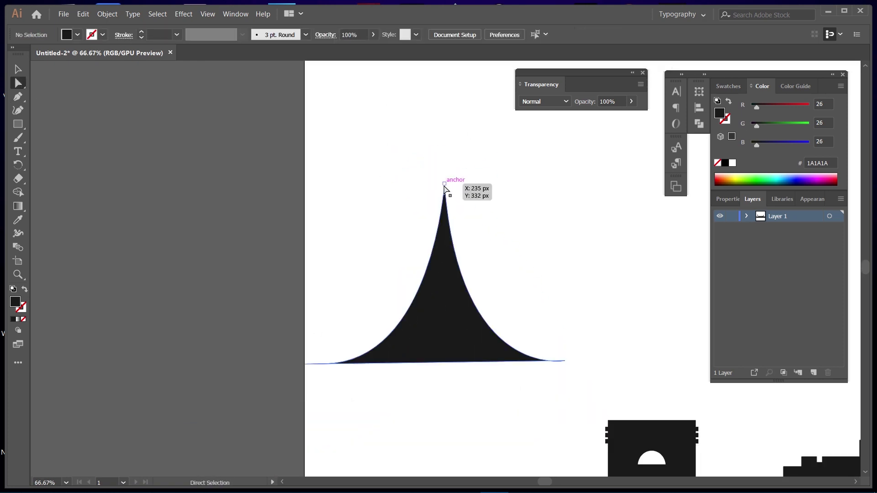
{"action": "left_click", "coordinate": [484, 399]}
{"action": "left_click_drag", "start_coordinate": [336, 364], "coordinate": [328, 364]}
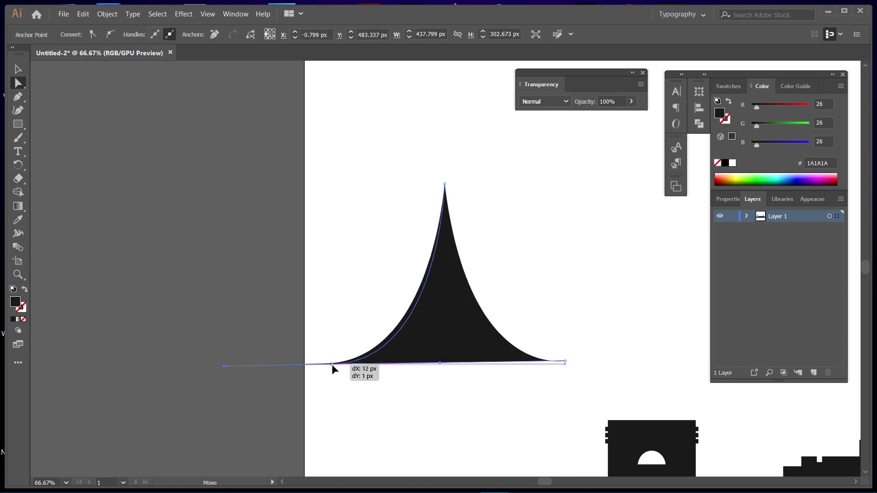
{"action": "left_click", "coordinate": [388, 402]}
{"action": "key", "text": "v"}
{"action": "scroll", "coordinate": [364, 286], "scroll_direction": "up", "scroll_amount": 3}
{"action": "scroll", "coordinate": [457, 274], "scroll_direction": "down", "scroll_amount": 6}
Shrink the spike, move it beside the buildings and enlarge it to about twice its size
{"action": "left_click", "coordinate": [502, 229]}
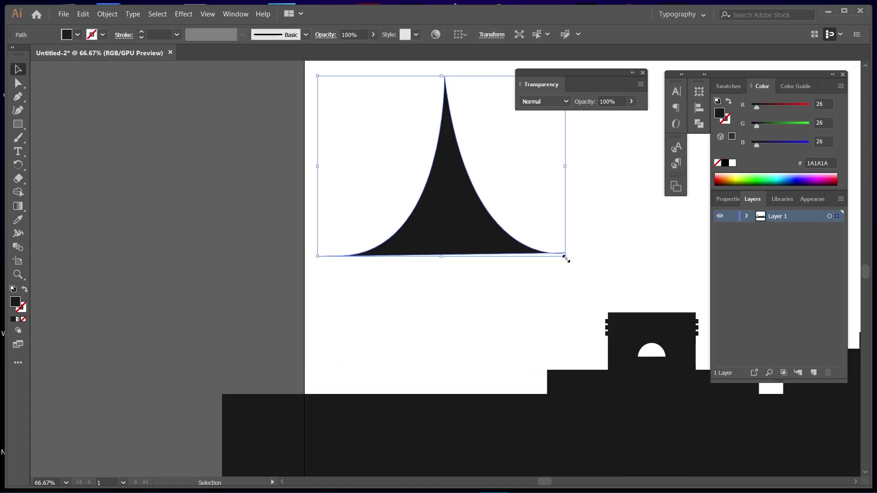
{"action": "left_click_drag", "start_coordinate": [566, 257], "coordinate": [403, 137]}
{"action": "left_click_drag", "start_coordinate": [361, 109], "coordinate": [469, 371]}
{"action": "left_click_drag", "start_coordinate": [551, 332], "coordinate": [320, 337]}
{"action": "key", "text": "a"}
{"action": "left_click", "coordinate": [387, 340]}
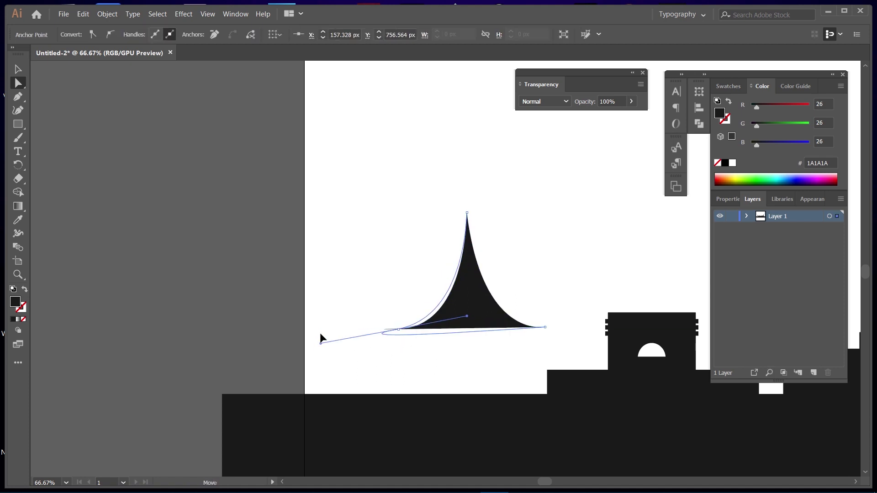
{"action": "key", "text": "ctrl+z"}
{"action": "left_click", "coordinate": [466, 213]}
{"action": "left_click", "coordinate": [507, 219]}
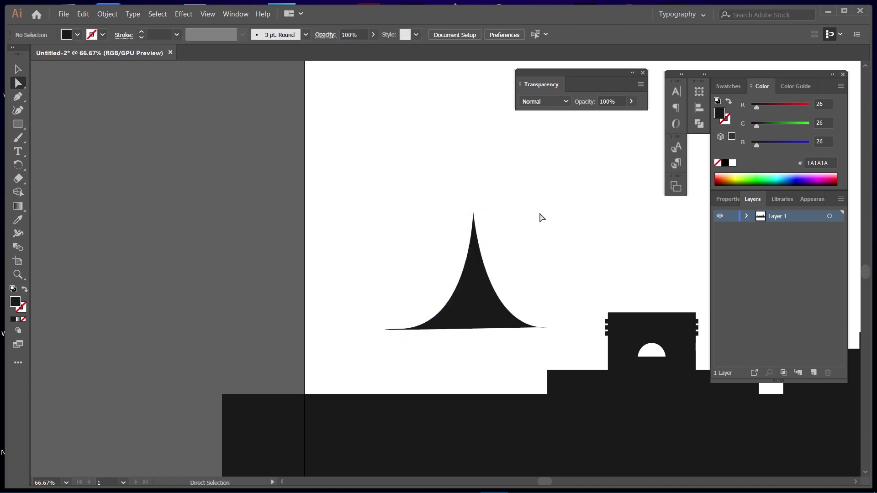
Position the spike on the ground band at the skyline's left end
{"action": "left_click_drag", "start_coordinate": [459, 393], "coordinate": [459, 393]}
{"action": "key", "text": "ctrl+minus"}
{"action": "key", "text": "ctrl+minus"}
{"action": "key", "text": "ctrl+minus"}
{"action": "key", "text": "ctrl+plus"}
{"action": "key", "text": "ctrl+plus"}
{"action": "key", "text": "ctrl+plus"}
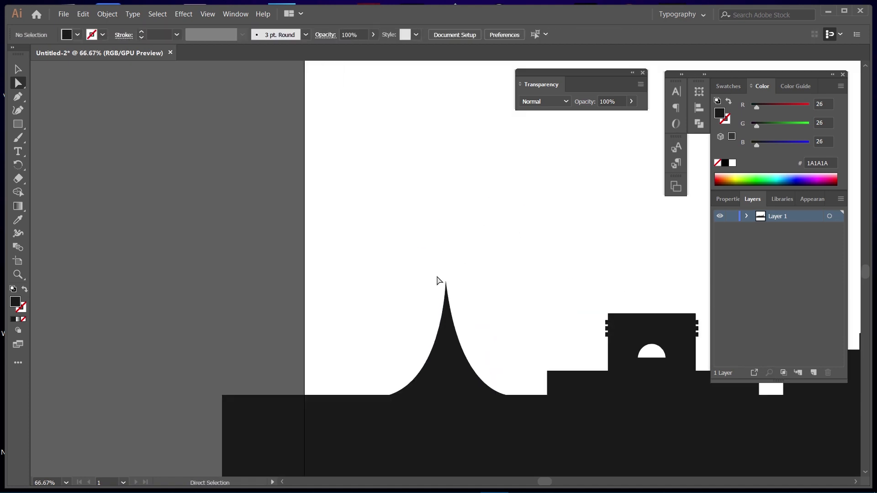
{"action": "key", "text": "v"}
{"action": "left_click_drag", "start_coordinate": [324, 241], "coordinate": [288, 188]}
{"action": "left_click_drag", "start_coordinate": [429, 339], "coordinate": [440, 339]}
{"action": "left_click", "coordinate": [582, 280]}
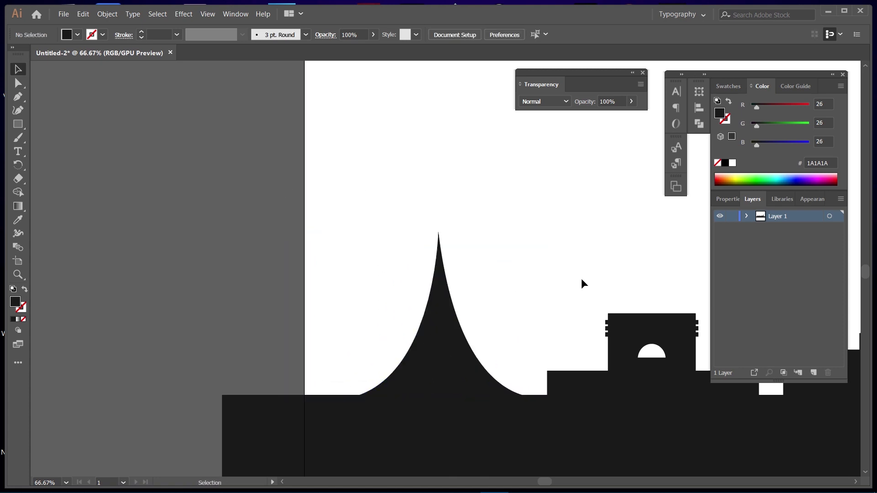
{"action": "key", "text": "ctrl+minus"}
{"action": "key", "text": "ctrl+minus"}
{"action": "key", "text": "ctrl+minus"}
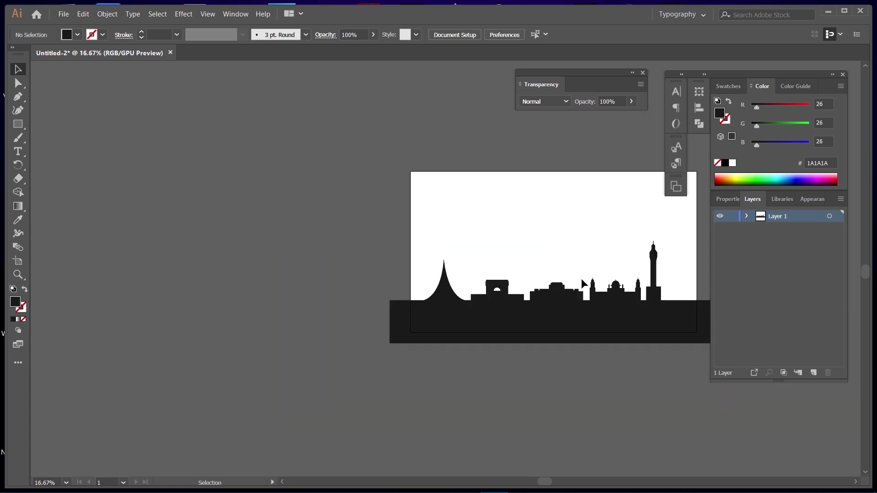
Draw a tall thin black bar left of the spike and duplicate it into three
{"action": "scroll", "coordinate": [500, 241], "scroll_direction": "right", "scroll_amount": 3}
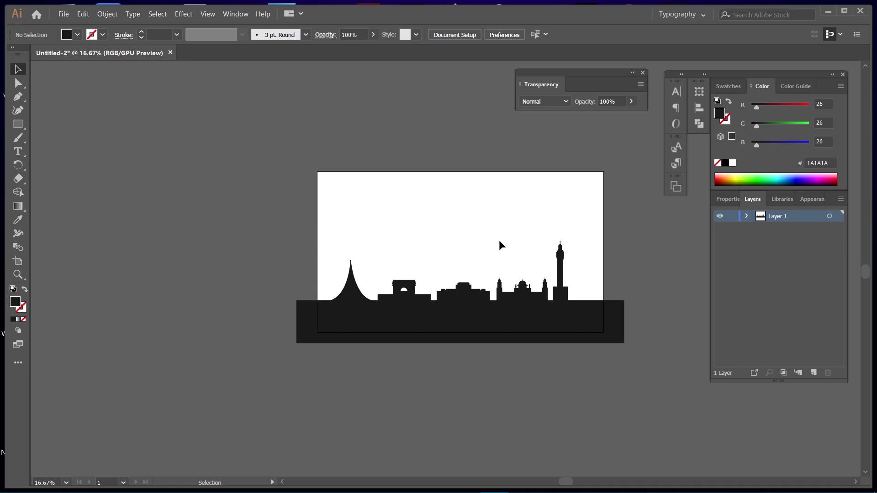
{"action": "key", "text": "ctrl+plus"}
{"action": "key", "text": "ctrl+plus"}
{"action": "key", "text": "ctrl+plus"}
{"action": "scroll", "coordinate": [132, 141], "scroll_direction": "left", "scroll_amount": 4}
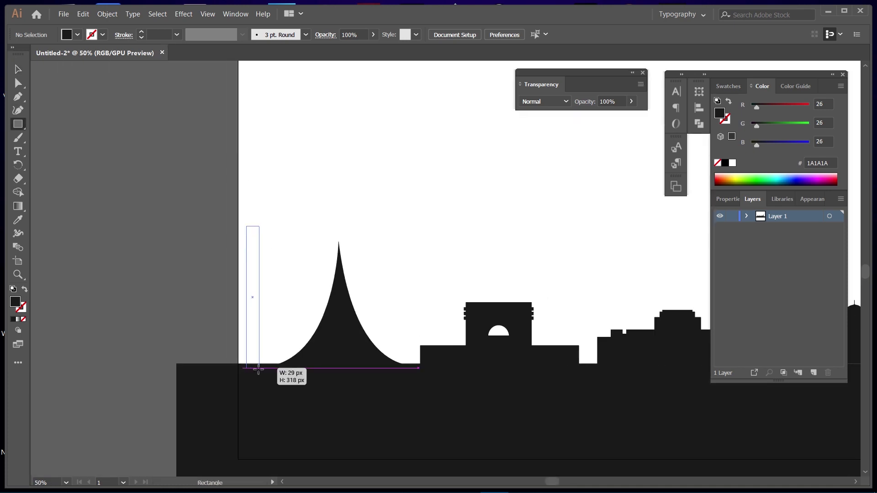
{"action": "left_click_drag", "start_coordinate": [259, 368], "coordinate": [260, 368]}
{"action": "key", "text": "v"}
{"action": "left_click_drag", "start_coordinate": [259, 275], "coordinate": [295, 276]}
{"action": "left_click_drag", "start_coordinate": [249, 211], "coordinate": [291, 278]}
{"action": "left_click", "coordinate": [388, 209]}
Nudge the three bars down onto the ground band
{"action": "left_click_drag", "start_coordinate": [300, 209], "coordinate": [244, 252]}
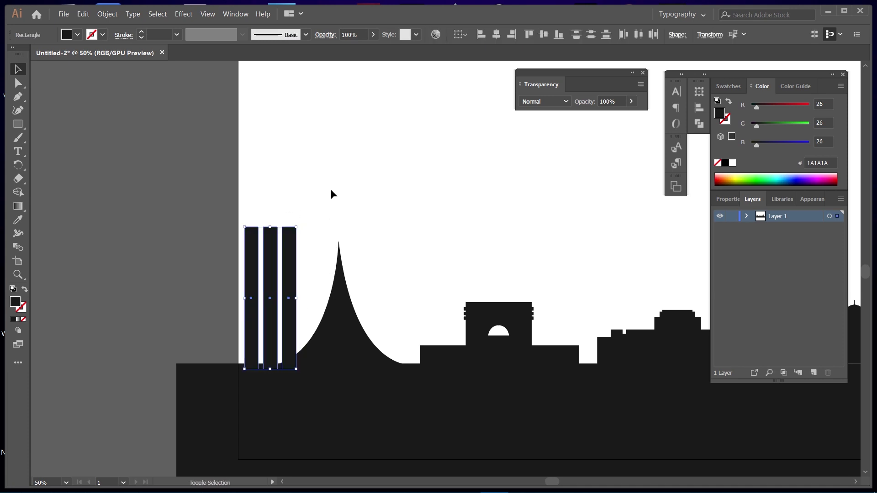
{"action": "key", "text": "Down"}
{"action": "key", "text": "Down"}
{"action": "key", "text": "Down"}
{"action": "left_click", "coordinate": [287, 187]}
Draw a new dark rectangle and move both blocks into empty space above the skyline
{"action": "scroll", "coordinate": [364, 223], "scroll_direction": "right", "scroll_amount": 3}
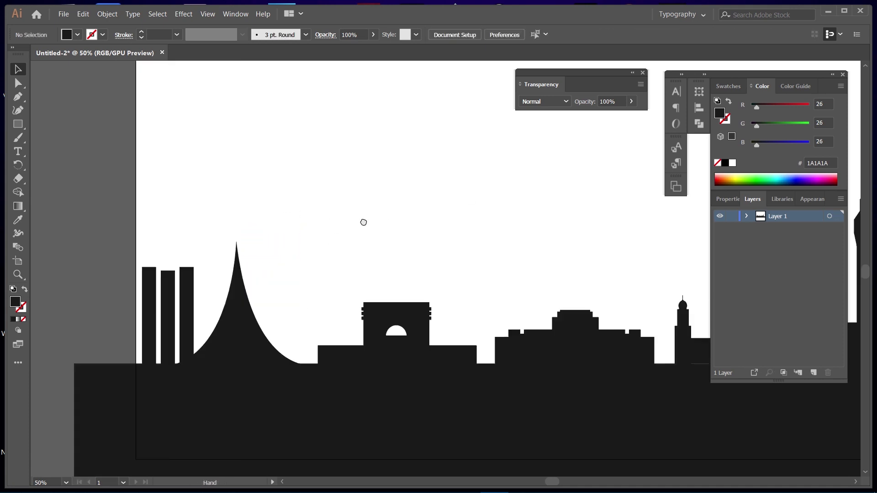
{"action": "scroll", "coordinate": [364, 223], "scroll_direction": "right", "scroll_amount": 10}
{"action": "left_click_drag", "start_coordinate": [488, 382], "coordinate": [487, 382]}
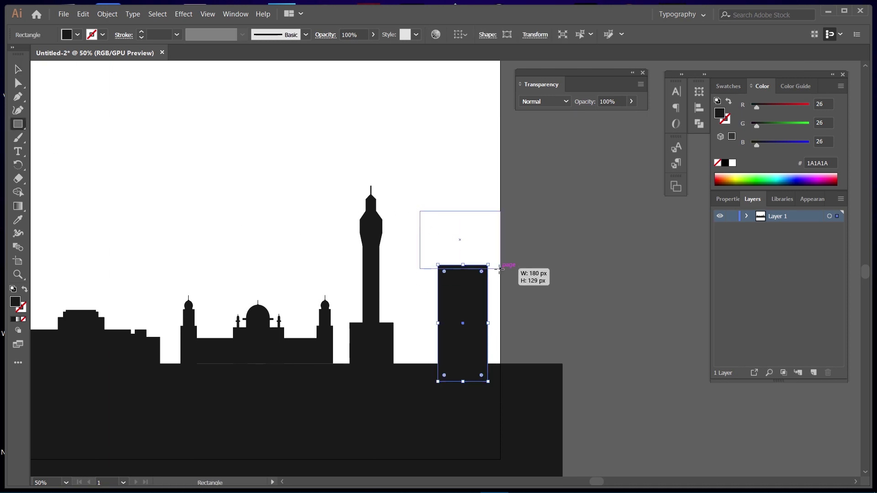
{"action": "key", "text": "a"}
{"action": "left_click_drag", "start_coordinate": [462, 323], "coordinate": [295, 126]}
{"action": "scroll", "coordinate": [374, 162], "scroll_direction": "up", "scroll_amount": 4}
{"action": "left_click_drag", "start_coordinate": [493, 374], "coordinate": [342, 170]}
Pull the top block's bottom corners inward to form a symmetric trapezoid
{"action": "left_click", "coordinate": [397, 183]}
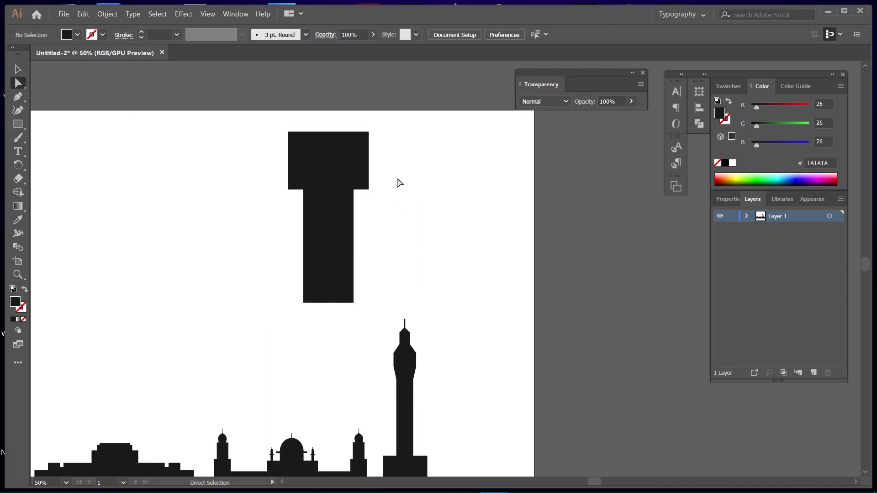
{"action": "key", "text": "ctrl+plus"}
{"action": "left_click_drag", "start_coordinate": [229, 211], "coordinate": [259, 211]}
{"action": "left_click", "coordinate": [390, 211]}
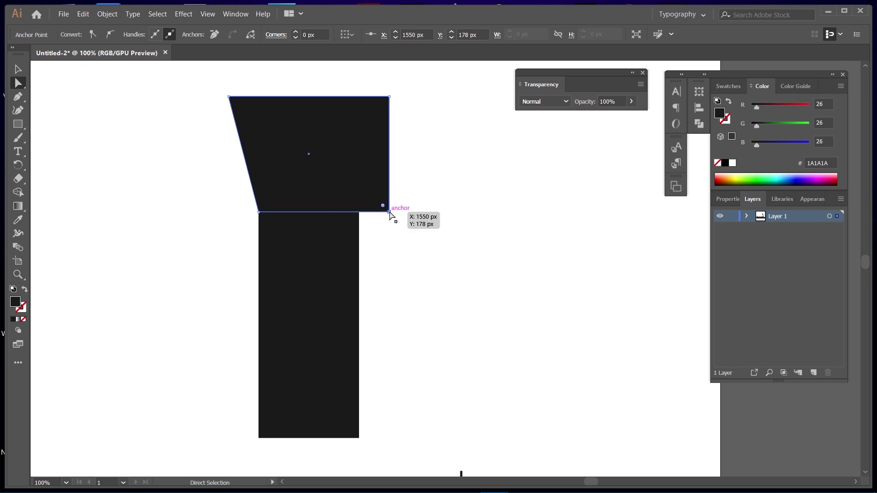
{"action": "left_click_drag", "start_coordinate": [389, 212], "coordinate": [359, 212]}
Widen both tower shapes to the right and begin a slanted strip outline at the top
{"action": "key", "text": "v"}
{"action": "key", "text": "ctrl+a"}
{"action": "left_click_drag", "start_coordinate": [390, 267], "coordinate": [457, 267]}
{"action": "left_click", "coordinate": [524, 257]}
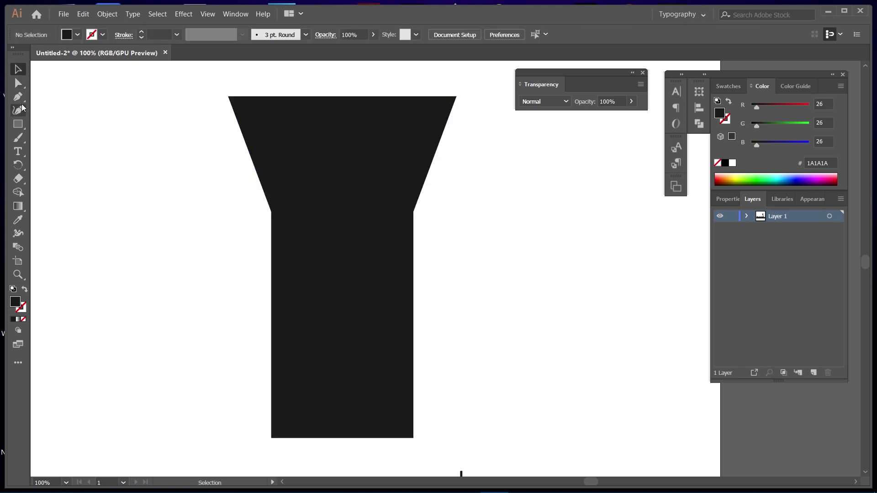
{"action": "left_click", "coordinate": [311, 123]}
{"action": "left_click", "coordinate": [325, 206]}
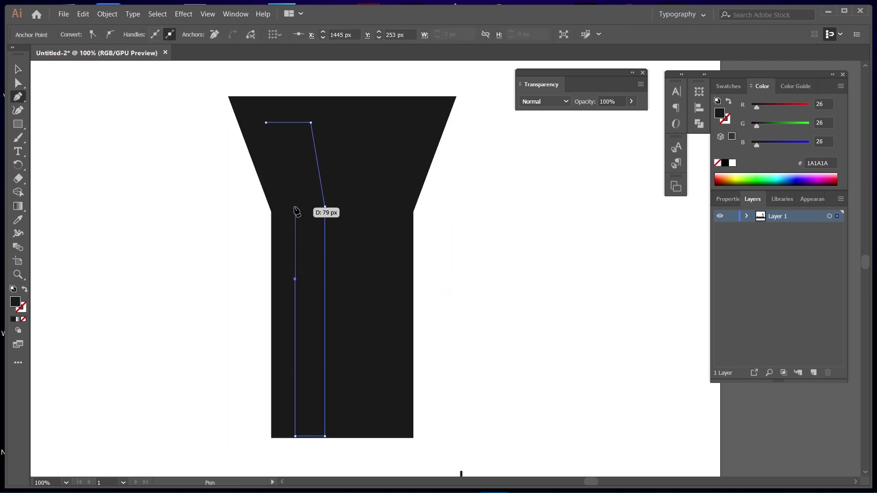
Close the strip outline and cut it out of the tower as a gap with Shape Builder
{"action": "left_click", "coordinate": [266, 122]}
{"action": "key", "text": "a"}
{"action": "left_click_drag", "start_coordinate": [131, 112], "coordinate": [337, 308]}
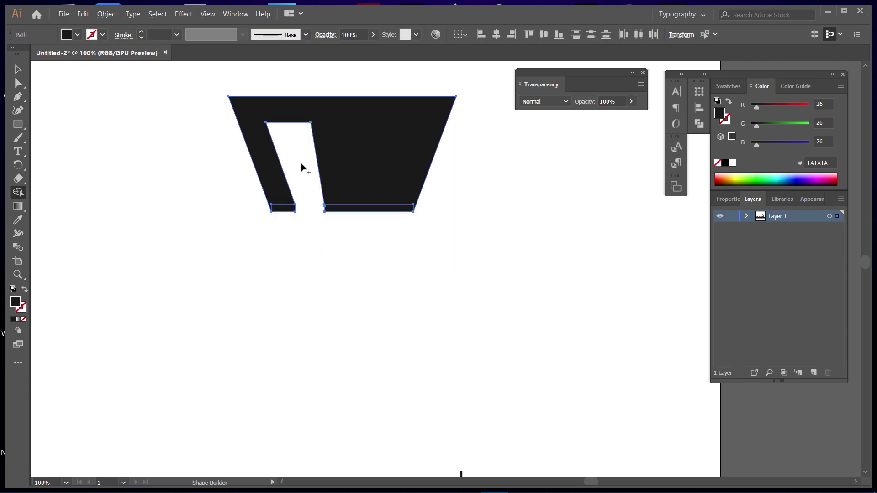
{"action": "key", "text": "shift+m"}
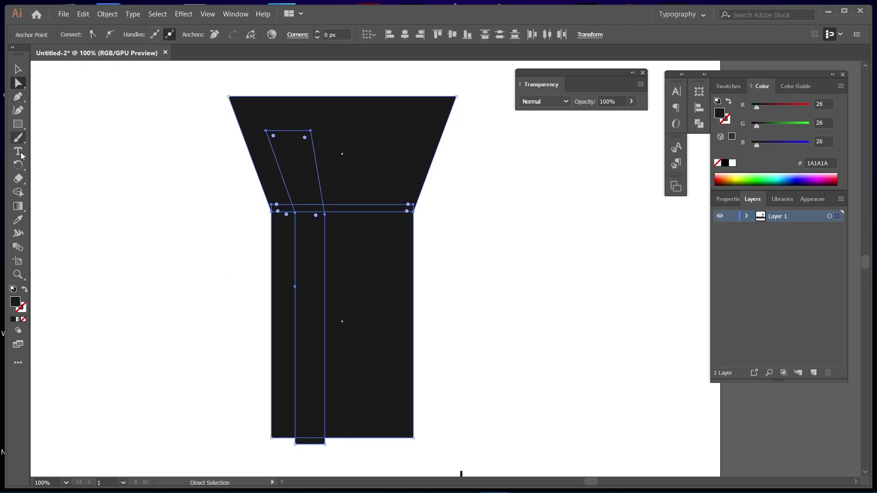
{"action": "mouse_move", "coordinate": [309, 425]}
{"action": "left_mouse_down"}
{"action": "mouse_move", "coordinate": [304, 180]}
{"action": "mouse_move", "coordinate": [377, 173]}
{"action": "left_mouse_up"}
Reflect the strip and move the mirrored copy to the tower's right side
{"action": "key", "text": "v"}
{"action": "right_click", "coordinate": [378, 172]}
{"action": "left_click", "coordinate": [511, 350]}
{"action": "left_click", "coordinate": [439, 325]}
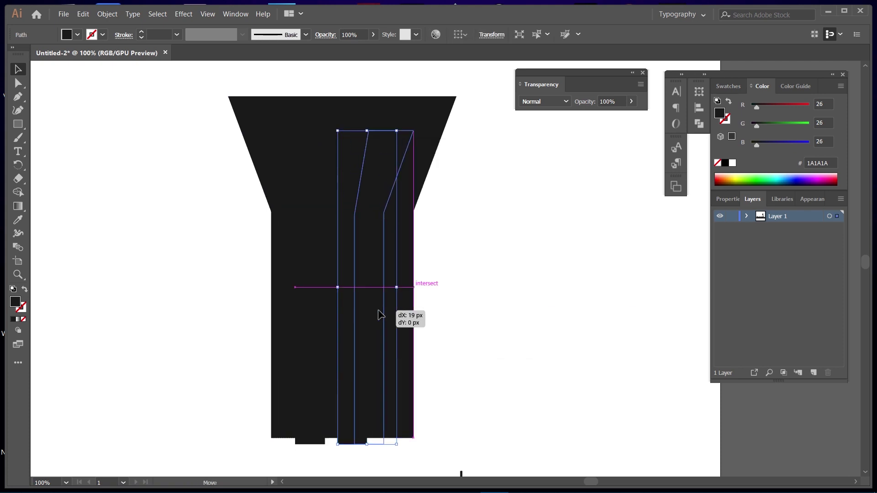
{"action": "left_click_drag", "start_coordinate": [373, 308], "coordinate": [390, 308]}
{"action": "left_click", "coordinate": [506, 186]}
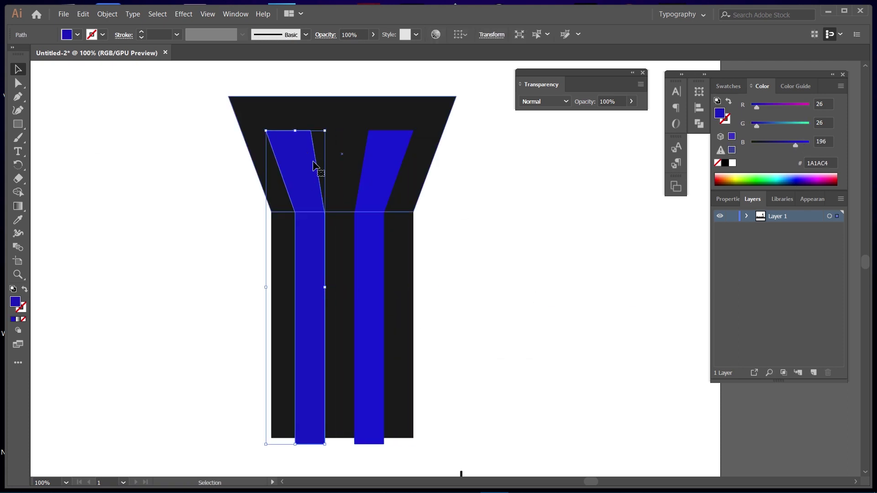
Nudge the left strip, then reflect the right strip again and move it into place
{"action": "mouse_move", "coordinate": [313, 167]}
{"action": "left_mouse_down"}
{"action": "mouse_move", "coordinate": [201, 166]}
{"action": "mouse_move", "coordinate": [319, 167]}
{"action": "left_mouse_up"}
{"action": "right_click", "coordinate": [372, 165]}
{"action": "left_click", "coordinate": [507, 338]}
{"action": "left_click", "coordinate": [443, 323]}
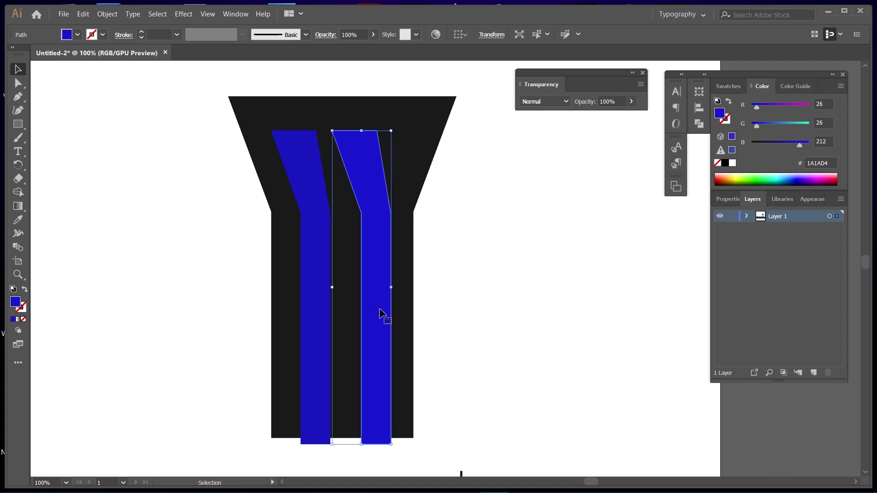
{"action": "left_click_drag", "start_coordinate": [384, 313], "coordinate": [389, 314]}
Drag the right strip's points out to the side, then delete that strip
{"action": "key", "text": "a"}
{"action": "left_click", "coordinate": [378, 181]}
{"action": "left_click_drag", "start_coordinate": [377, 181], "coordinate": [540, 180]}
{"action": "left_click_drag", "start_coordinate": [545, 131], "coordinate": [554, 131]}
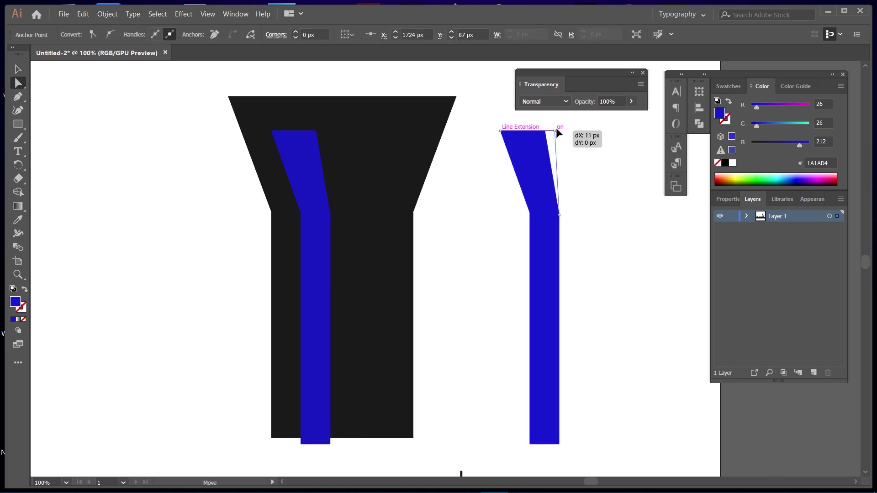
{"action": "mouse_move", "coordinate": [501, 130]}
{"action": "left_mouse_down"}
{"action": "mouse_move", "coordinate": [509, 131]}
{"action": "mouse_move", "coordinate": [342, 133]}
{"action": "left_mouse_up"}
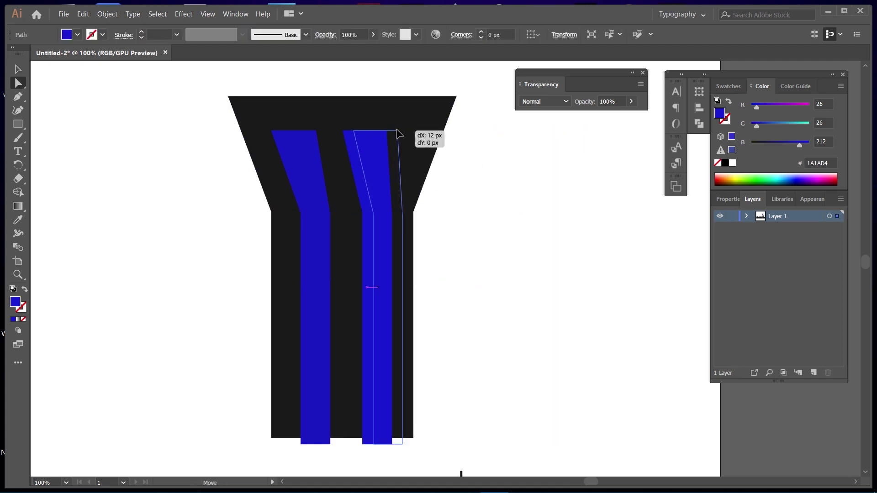
{"action": "key", "text": "Delete"}
Raise the left blue strip's top toward the frame and widen it leftward
{"action": "left_click", "coordinate": [18, 69]}
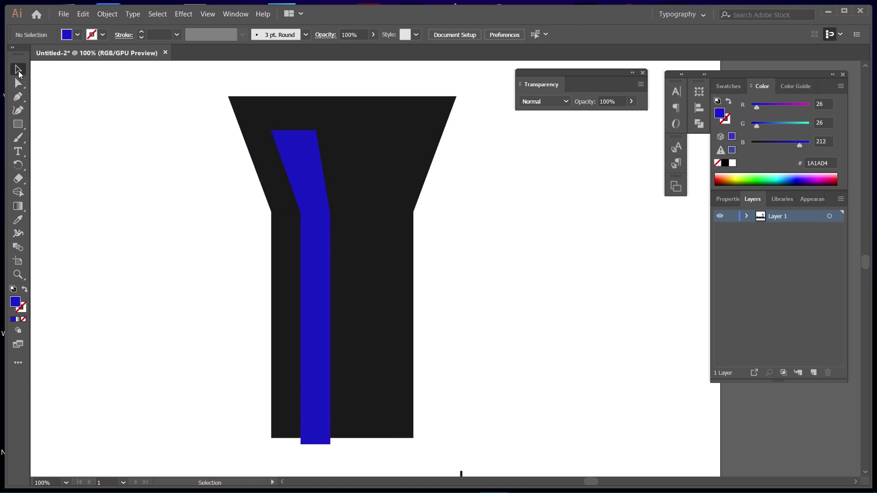
{"action": "left_click_drag", "start_coordinate": [303, 147], "coordinate": [308, 157]}
{"action": "left_click", "coordinate": [317, 456]}
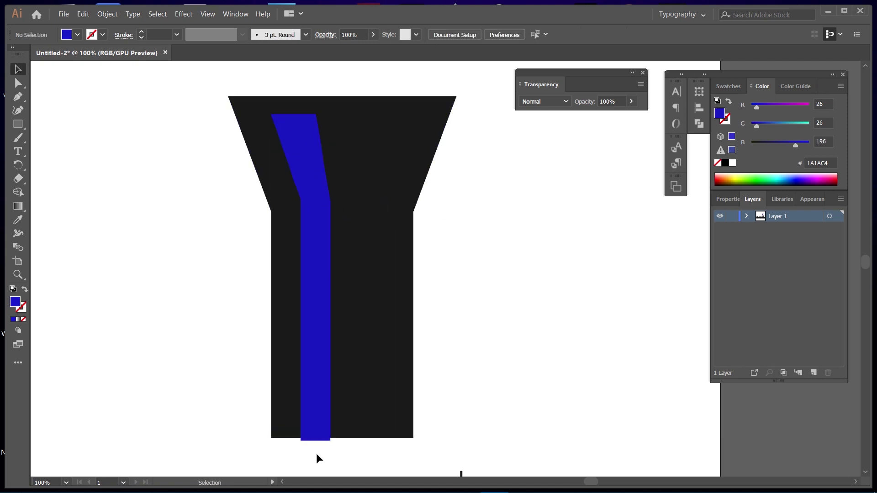
{"action": "left_click", "coordinate": [315, 365]}
{"action": "left_click_drag", "start_coordinate": [271, 280], "coordinate": [256, 279]}
{"action": "left_click", "coordinate": [202, 278]}
Trace the right opening's outline with the Pen tool, from top down to the bottom
{"action": "key", "text": "p"}
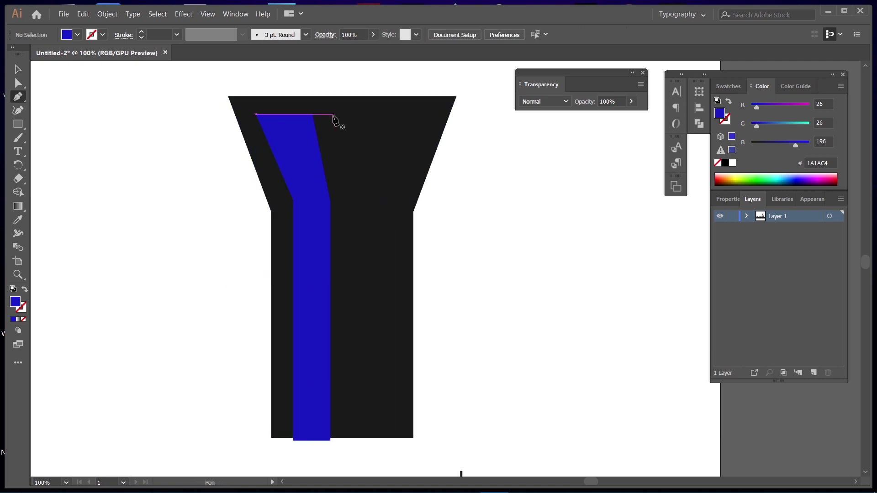
{"action": "left_click", "coordinate": [350, 202]}
{"action": "left_click", "coordinate": [350, 444]}
{"action": "left_click", "coordinate": [398, 443]}
{"action": "left_click", "coordinate": [397, 206]}
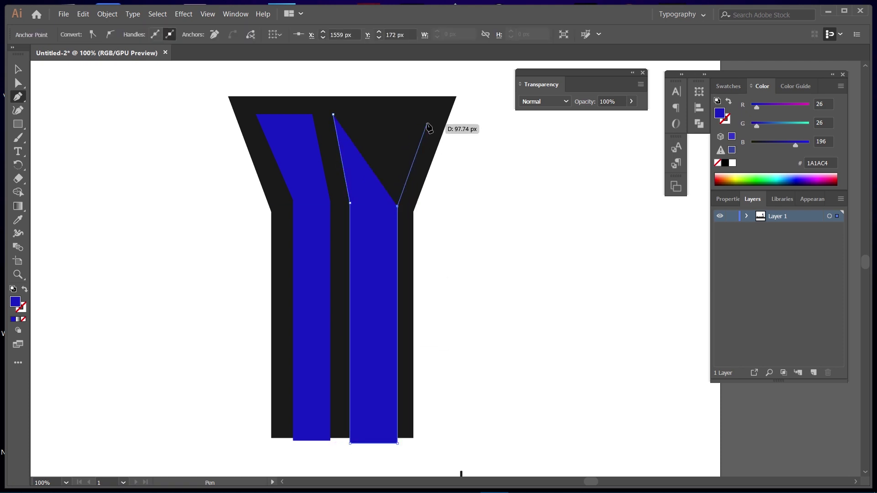
{"action": "left_click", "coordinate": [432, 114]}
{"action": "left_click", "coordinate": [477, 278]}
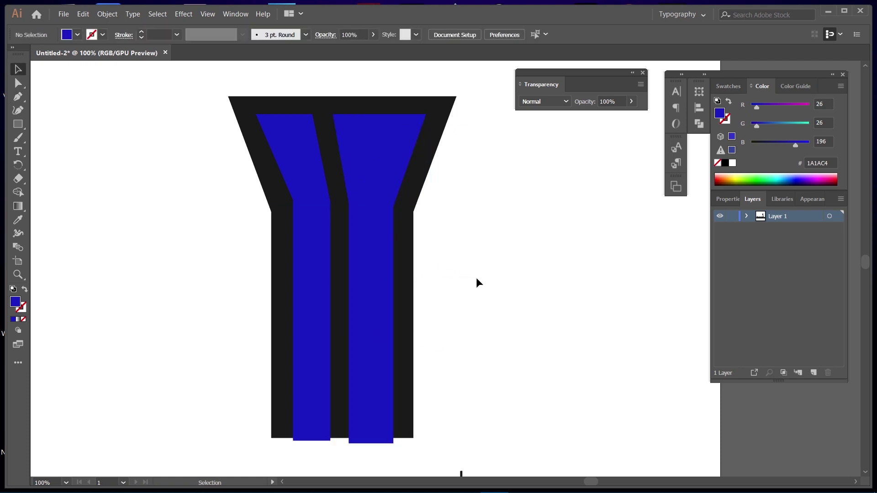
Remove both blue openings from the tower with Shape Builder, leaving the three-legged frame
{"action": "key", "text": "ctrl+a"}
{"action": "key", "text": "shift+m"}
{"action": "key", "text": "ctrl+z"}
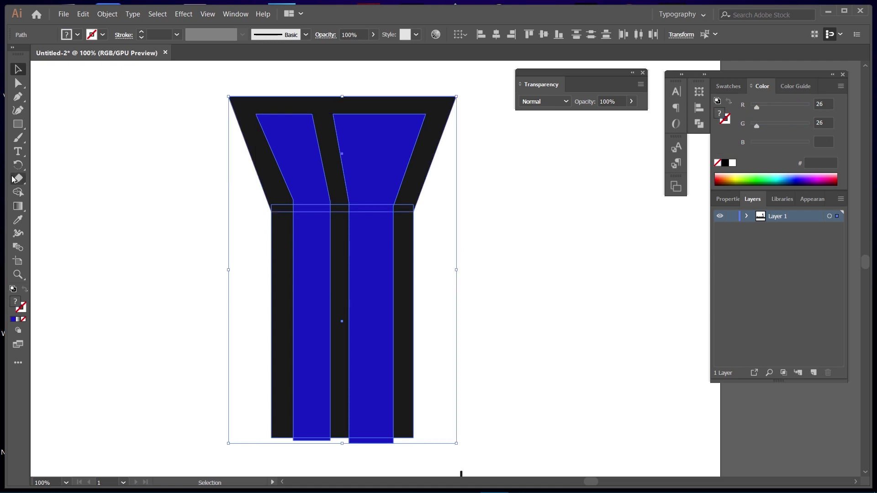
{"action": "left_click", "coordinate": [310, 274], "text": "alt"}
{"action": "left_click", "coordinate": [398, 441], "text": "alt"}
{"action": "left_click", "coordinate": [538, 198]}
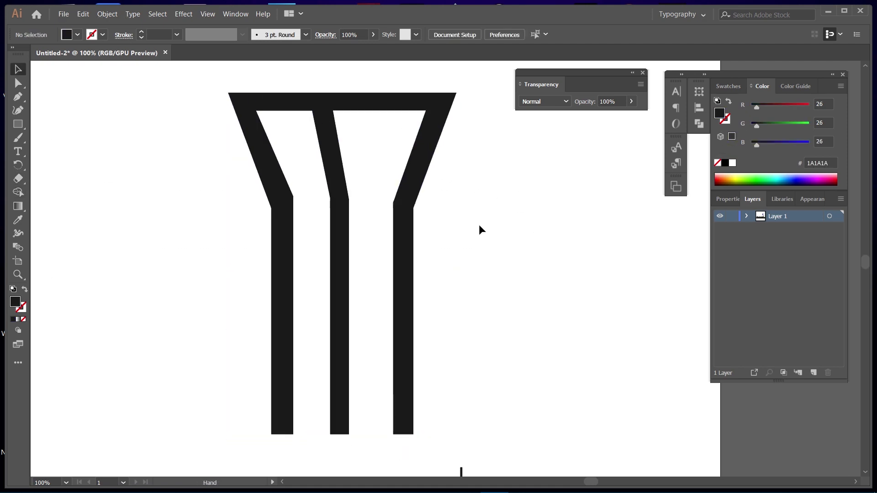
Draw a large circle over the frame's middle and move it up into the frame
{"action": "key", "text": "l"}
{"action": "mouse_move", "coordinate": [232, 153]}
{"action": "left_mouse_down"}
{"action": "mouse_move", "coordinate": [464, 360]}
{"action": "mouse_move", "coordinate": [431, 353]}
{"action": "left_mouse_up"}
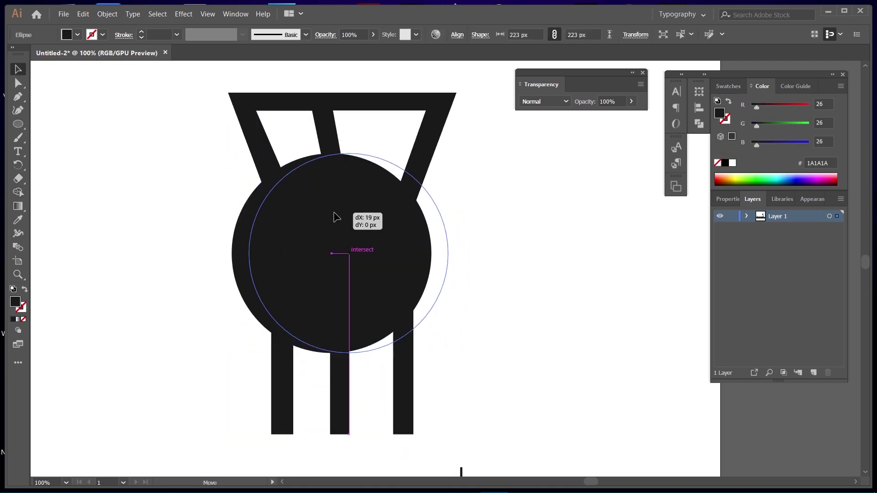
{"action": "key", "text": "v"}
{"action": "left_click_drag", "start_coordinate": [325, 233], "coordinate": [331, 215]}
{"action": "left_click", "coordinate": [525, 212]}
Select all the landmark artwork and shrink it to a smaller size
{"action": "scroll", "coordinate": [525, 212], "scroll_direction": "right", "scroll_amount": 2}
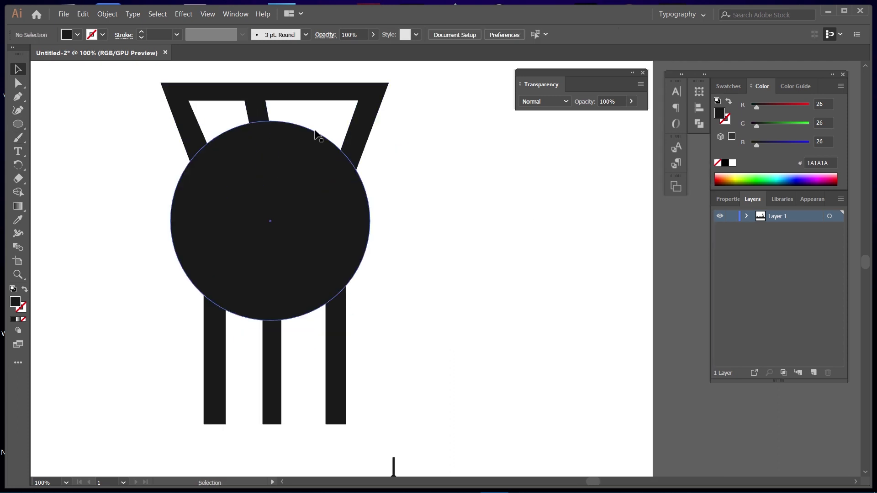
{"action": "key", "text": "ctrl+a"}
{"action": "left_click", "coordinate": [344, 183]}
{"action": "mouse_move", "coordinate": [390, 425]}
{"action": "left_mouse_down"}
{"action": "mouse_move", "coordinate": [303, 298]}
{"action": "mouse_move", "coordinate": [348, 297]}
{"action": "left_mouse_up"}
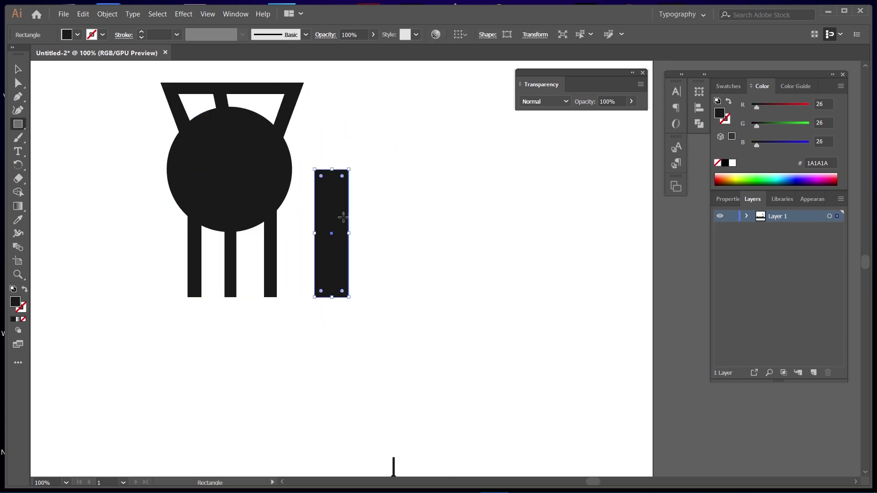
Draw a tall bar beside the landmark with a narrow rectangle inside it
{"action": "key", "text": "v"}
{"action": "mouse_move", "coordinate": [332, 219]}
{"action": "left_mouse_down", "text": "alt"}
{"action": "mouse_move", "coordinate": [383, 219]}
{"action": "mouse_move", "coordinate": [73, 221]}
{"action": "left_mouse_up", "text": "alt"}
{"action": "scroll", "coordinate": [137, 275], "scroll_direction": "up", "scroll_amount": 2}
{"action": "scroll", "coordinate": [137, 274], "scroll_direction": "left", "scroll_amount": 4}
{"action": "key", "text": "m"}
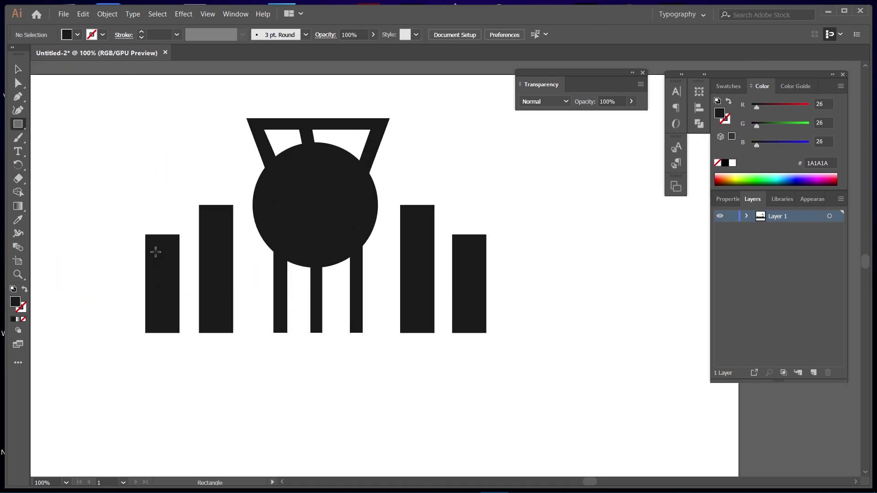
{"action": "left_click_drag", "start_coordinate": [170, 342], "coordinate": [224, 320]}
Duplicate the inner strips and cut them out of all four bars, making them hollow
{"action": "key", "text": "v"}
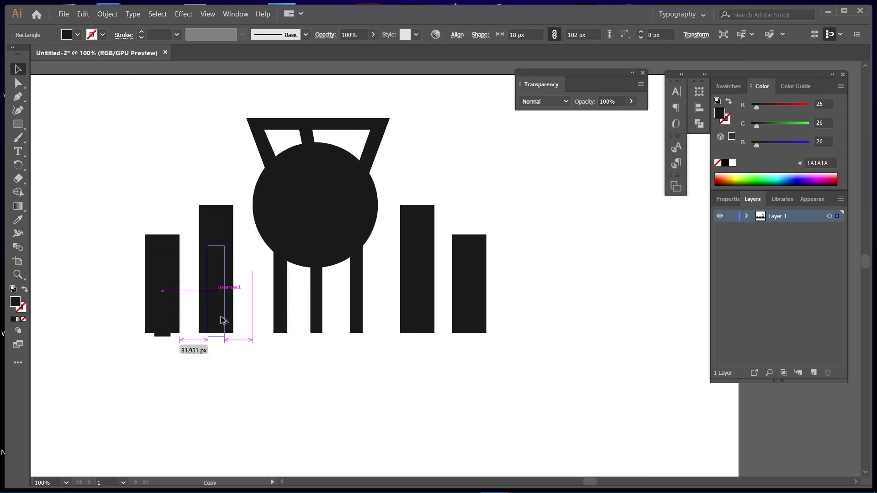
{"action": "left_click_drag", "start_coordinate": [420, 294], "coordinate": [473, 295], "text": "alt"}
{"action": "left_click", "coordinate": [519, 294]}
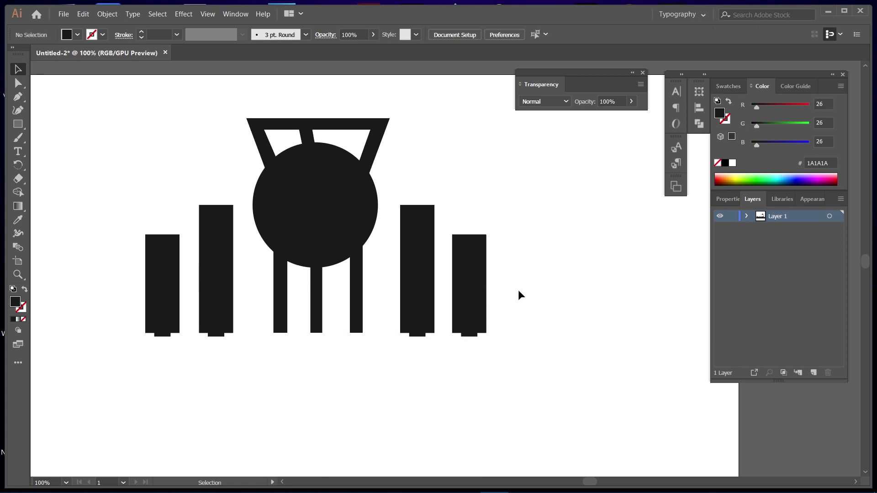
{"action": "left_click_drag", "start_coordinate": [247, 347], "coordinate": [65, 259]}
{"action": "key", "text": "shift+m"}
{"action": "left_click_drag", "start_coordinate": [162, 297], "coordinate": [216, 297], "text": "alt"}
{"action": "key", "text": "v"}
{"action": "left_click", "coordinate": [417, 310]}
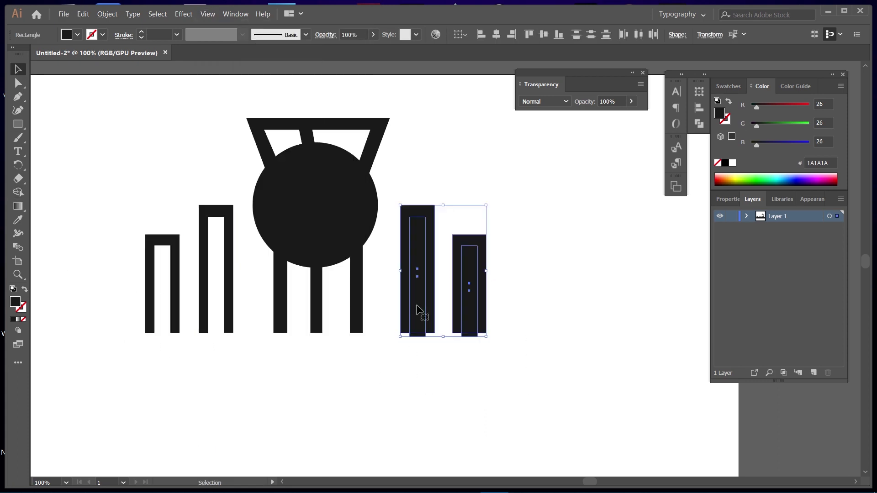
{"action": "left_click", "coordinate": [418, 274], "text": "alt"}
{"action": "left_click", "coordinate": [469, 292], "text": "alt"}
Shrink the whole landmark and place the group on the ground band at right
{"action": "key", "text": "v"}
{"action": "mouse_move", "coordinate": [73, 111]}
{"action": "left_mouse_down"}
{"action": "mouse_move", "coordinate": [486, 325]}
{"action": "mouse_move", "coordinate": [343, 196]}
{"action": "left_mouse_up"}
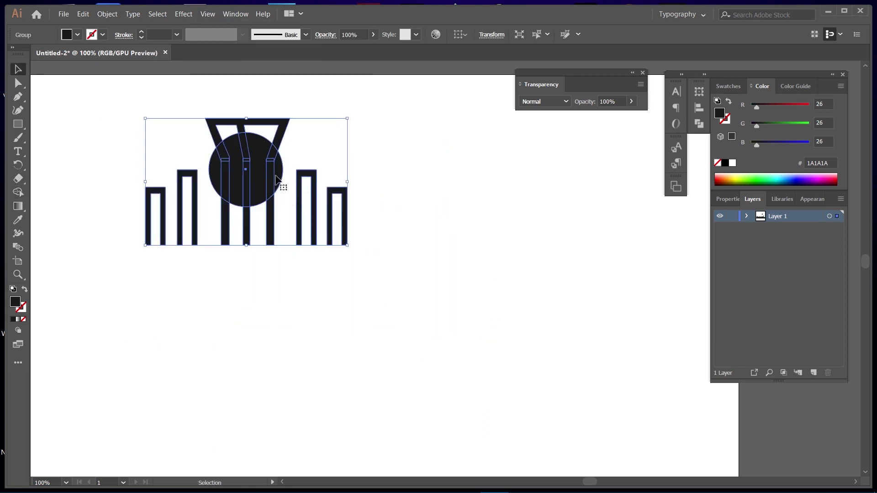
{"action": "left_click_drag", "start_coordinate": [379, 304], "coordinate": [428, 267]}
{"action": "scroll", "coordinate": [492, 259], "scroll_direction": "down", "scroll_amount": 2}
{"action": "left_click_drag", "start_coordinate": [391, 192], "coordinate": [464, 359]}
Resize the landmark group to fit the skyline, then scan across the artwork
{"action": "mouse_move", "coordinate": [519, 333]}
{"action": "left_mouse_down"}
{"action": "mouse_move", "coordinate": [540, 325]}
{"action": "mouse_move", "coordinate": [542, 332]}
{"action": "left_mouse_up"}
{"action": "left_click", "coordinate": [541, 332]}
{"action": "scroll", "coordinate": [457, 297], "scroll_direction": "left", "scroll_amount": 3}
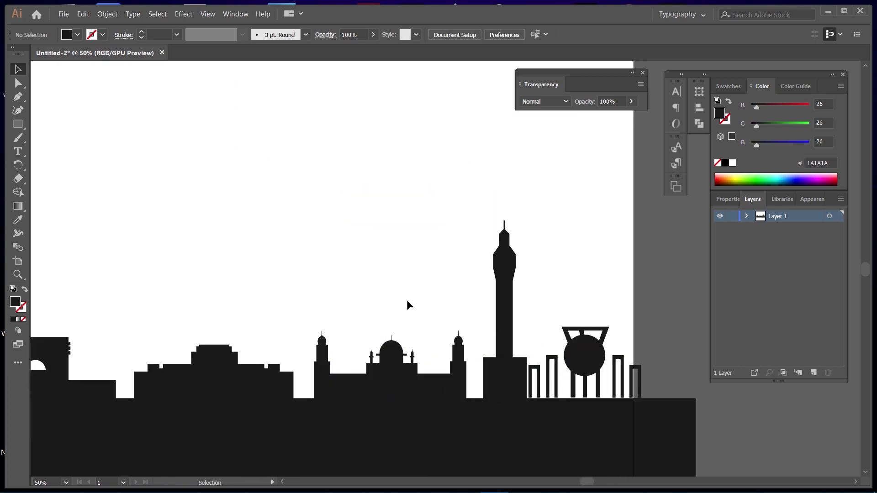
{"action": "scroll", "coordinate": [407, 306], "scroll_direction": "left", "scroll_amount": 8}
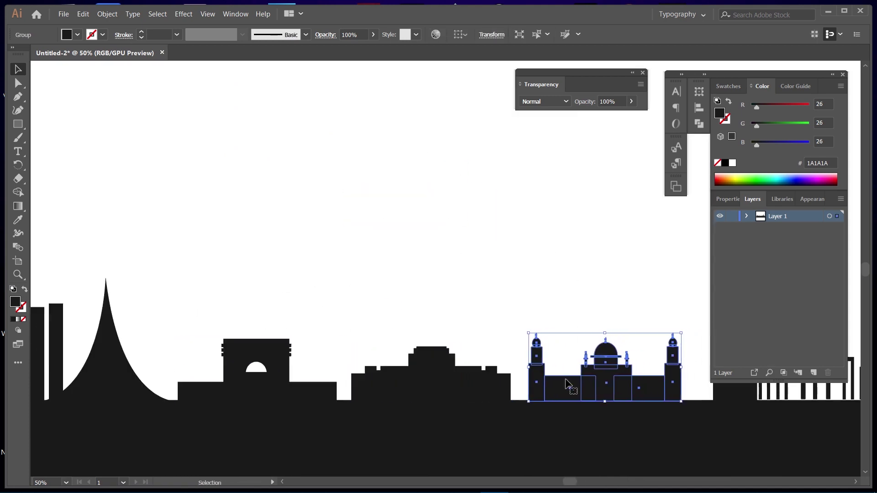
{"action": "scroll", "coordinate": [402, 320], "scroll_direction": "right", "scroll_amount": 7}
Shift the tall tower about 47 px left and the circle-and-bars landmark left, then zoom out
{"action": "left_click", "coordinate": [410, 325]}
{"action": "left_click_drag", "start_coordinate": [410, 325], "coordinate": [388, 324]}
{"action": "left_click", "coordinate": [491, 350]}
{"action": "left_click", "coordinate": [376, 339]}
{"action": "left_click", "coordinate": [443, 290]}
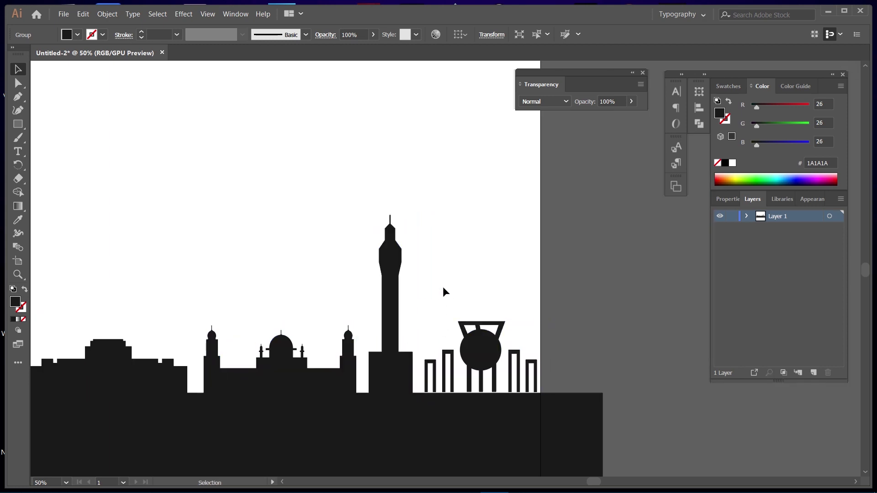
{"action": "left_click_drag", "start_coordinate": [469, 324], "coordinate": [460, 323]}
{"action": "left_click", "coordinate": [434, 292]}
{"action": "key", "text": "ctrl+minus"}
{"action": "key", "text": "ctrl+minus"}
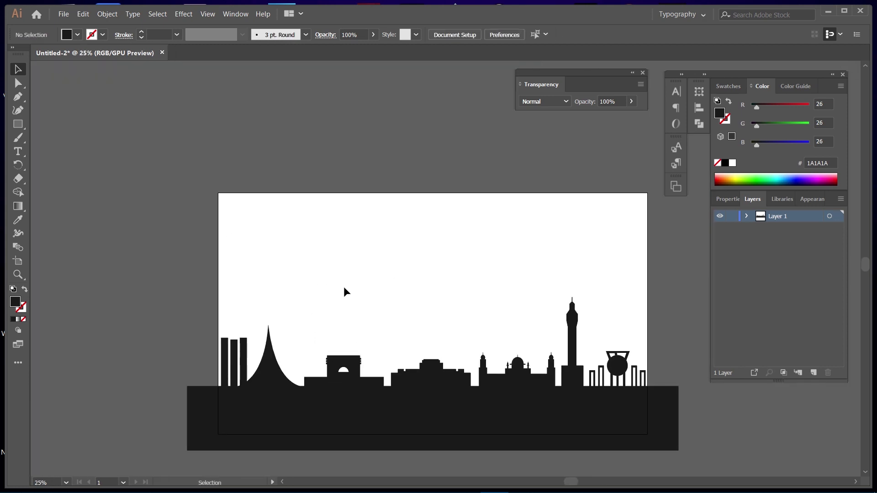
Draw a large rectangle above the skyline and fill it dark grey 4D4D4D
{"action": "key", "text": "m"}
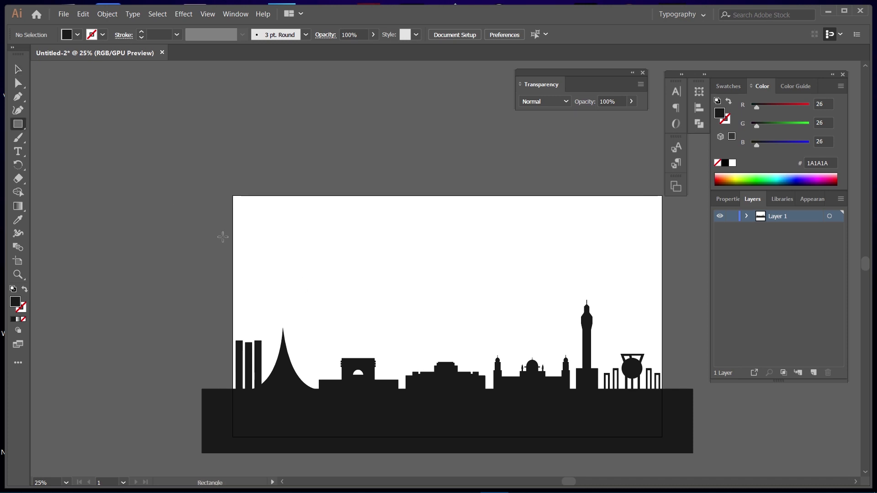
{"action": "left_click_drag", "start_coordinate": [382, 276], "coordinate": [429, 327]}
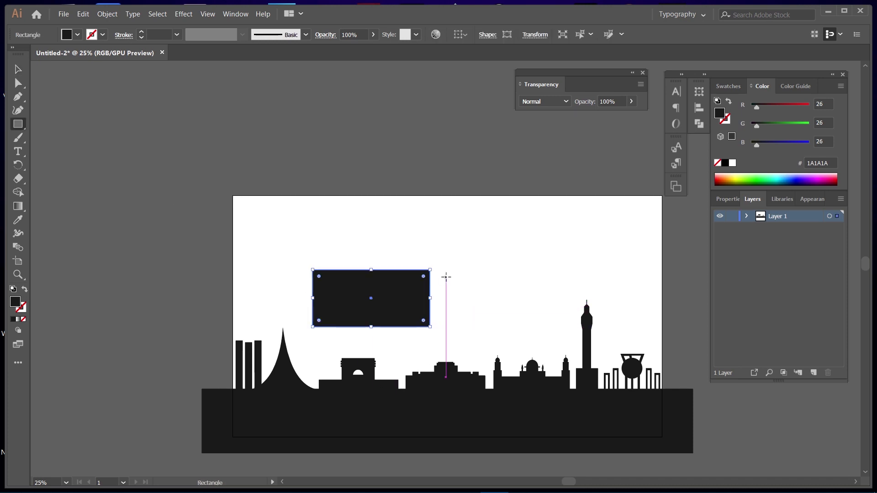
{"action": "key", "text": "ctrl+plus"}
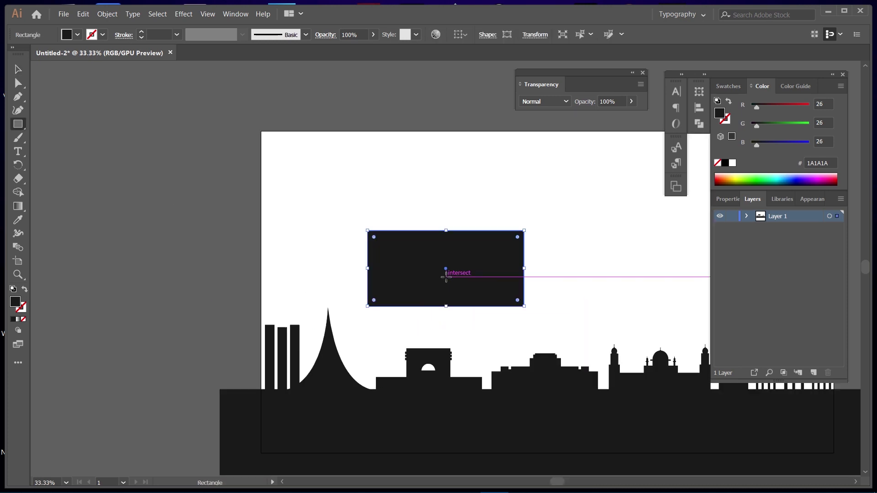
{"action": "key", "text": "ctrl+plus"}
{"action": "left_click", "coordinate": [78, 34]}
{"action": "left_click", "coordinate": [37, 87]}
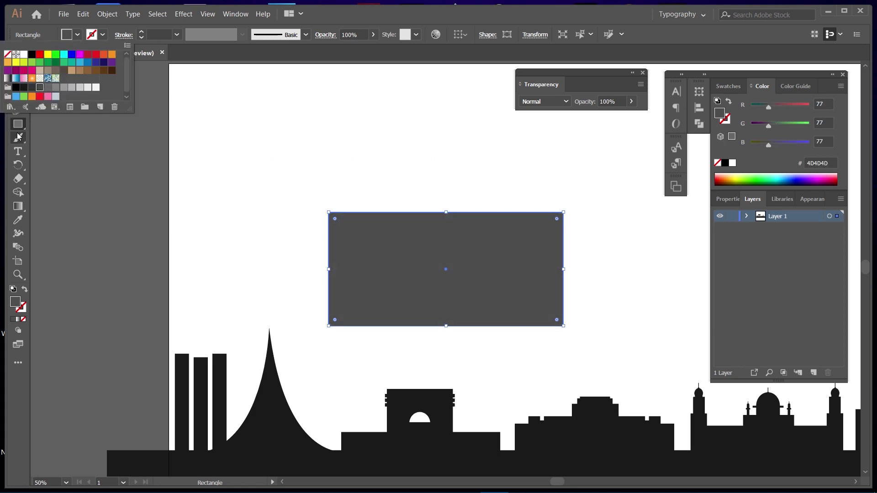
Add a cap rectangle on the building top, a thin rounded ledge, and a cap-width block above
{"action": "left_click_drag", "start_coordinate": [500, 214], "coordinate": [492, 214]}
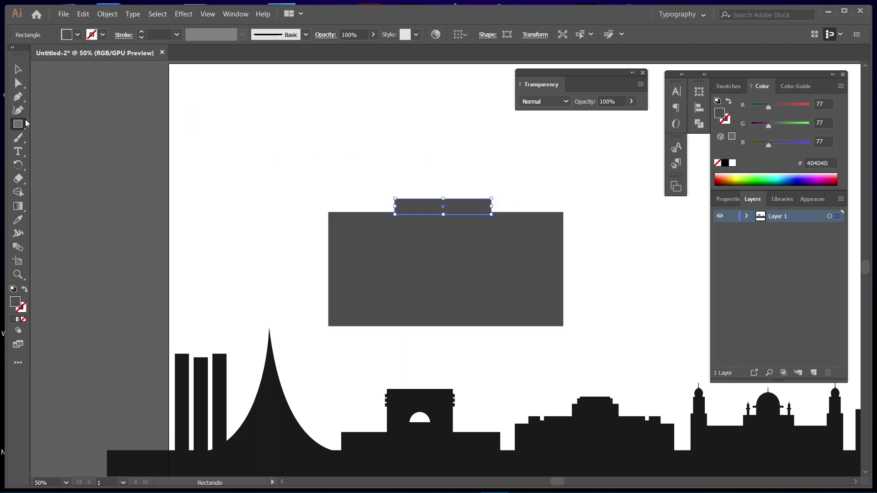
{"action": "key", "text": "ctrl+plus"}
{"action": "left_click_drag", "start_coordinate": [556, 253], "coordinate": [555, 253]}
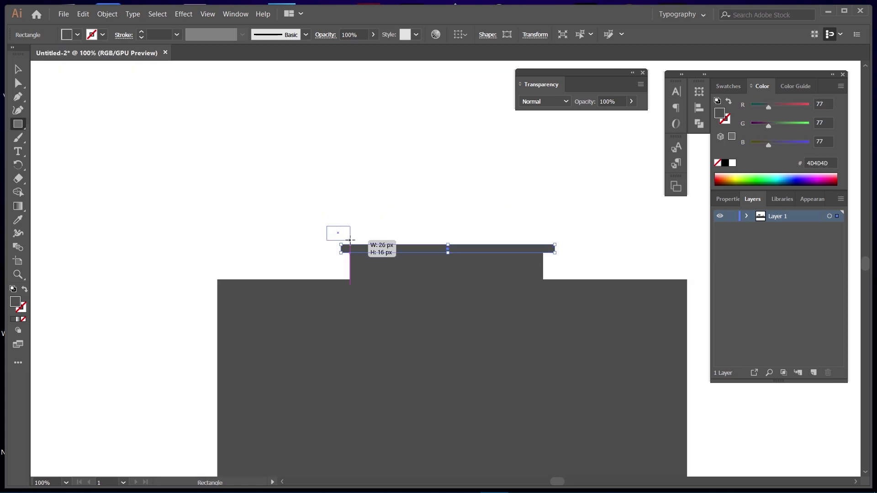
{"action": "left_click_drag", "start_coordinate": [327, 226], "coordinate": [564, 236]}
{"action": "mouse_move", "coordinate": [461, 231]}
{"action": "left_mouse_down"}
{"action": "mouse_move", "coordinate": [479, 241]}
{"action": "mouse_move", "coordinate": [488, 231]}
{"action": "left_mouse_up"}
{"action": "key", "text": "v"}
{"action": "left_click", "coordinate": [610, 241]}
{"action": "left_click", "coordinate": [634, 216]}
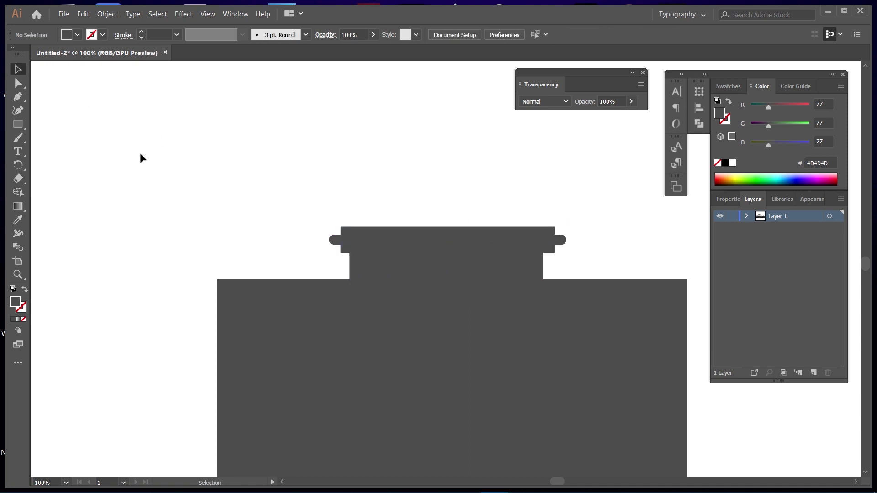
Draw a circle, cut away its lower half and set the half-circle dome on the building
{"action": "left_click_drag", "start_coordinate": [522, 301], "coordinate": [544, 329]}
{"action": "key", "text": "v"}
{"action": "left_click_drag", "start_coordinate": [443, 212], "coordinate": [444, 161]}
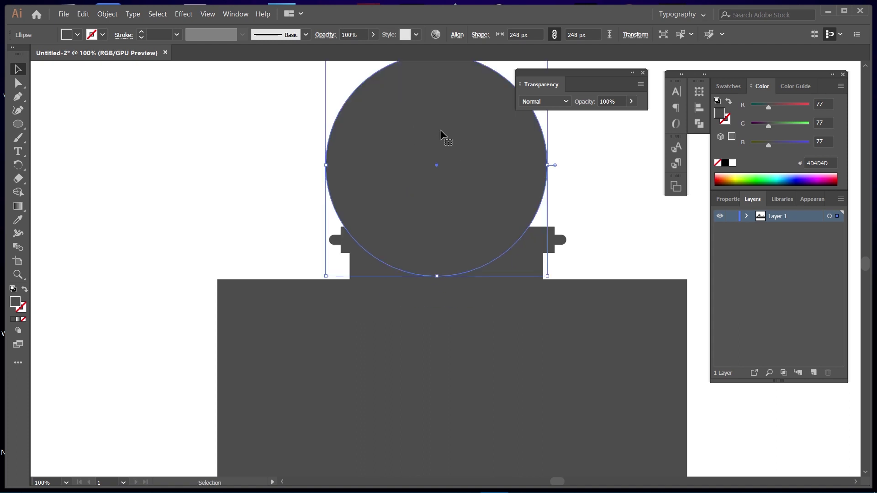
{"action": "mouse_move", "coordinate": [447, 130]}
{"action": "left_mouse_down"}
{"action": "mouse_move", "coordinate": [451, 141]}
{"action": "mouse_move", "coordinate": [205, 160]}
{"action": "left_mouse_up"}
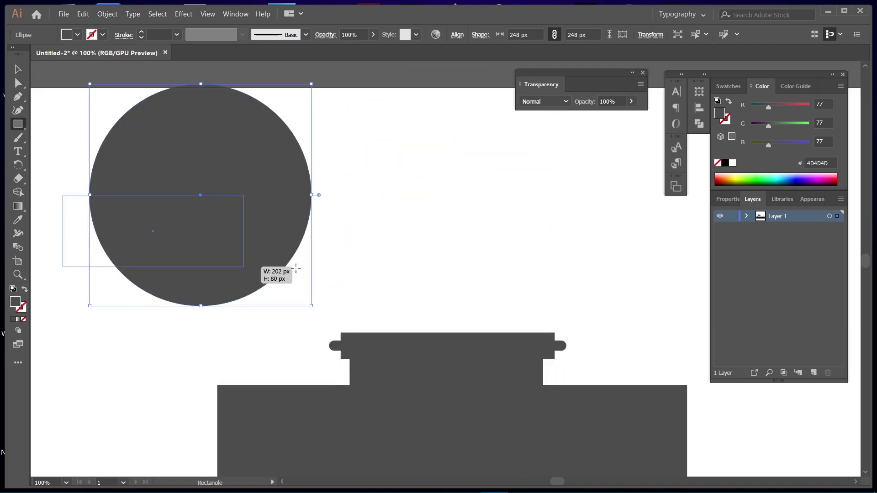
{"action": "left_click_drag", "start_coordinate": [296, 269], "coordinate": [348, 312]}
{"action": "key", "text": "v"}
{"action": "left_click_drag", "start_coordinate": [104, 112], "coordinate": [50, 170]}
{"action": "mouse_move", "coordinate": [242, 153]}
{"action": "left_mouse_down"}
{"action": "mouse_move", "coordinate": [489, 237]}
{"action": "mouse_move", "coordinate": [490, 291]}
{"action": "left_mouse_up"}
Fit the dome to the building's width and add a small rectangle on its top
{"action": "left_click_drag", "start_coordinate": [336, 277], "coordinate": [348, 277]}
{"action": "left_click_drag", "start_coordinate": [558, 277], "coordinate": [543, 277]}
{"action": "scroll", "coordinate": [469, 316], "scroll_direction": "up", "scroll_amount": 3}
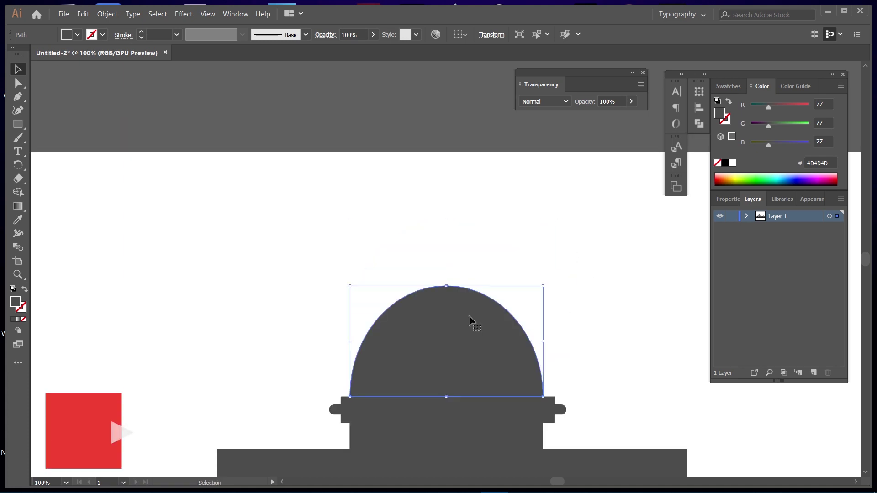
{"action": "left_click", "coordinate": [552, 279]}
{"action": "key", "text": "ctrl+plus"}
{"action": "key", "text": "m"}
{"action": "mouse_move", "coordinate": [423, 276]}
{"action": "left_mouse_down"}
{"action": "mouse_move", "coordinate": [446, 291]}
{"action": "mouse_move", "coordinate": [440, 277]}
{"action": "mouse_move", "coordinate": [410, 290]}
{"action": "left_mouse_up"}
{"action": "key", "text": "v"}
Widen the small rectangle and taper its top corners into a trapezoid finial block
{"action": "key", "text": "ctrl+plus"}
{"action": "key", "text": "a"}
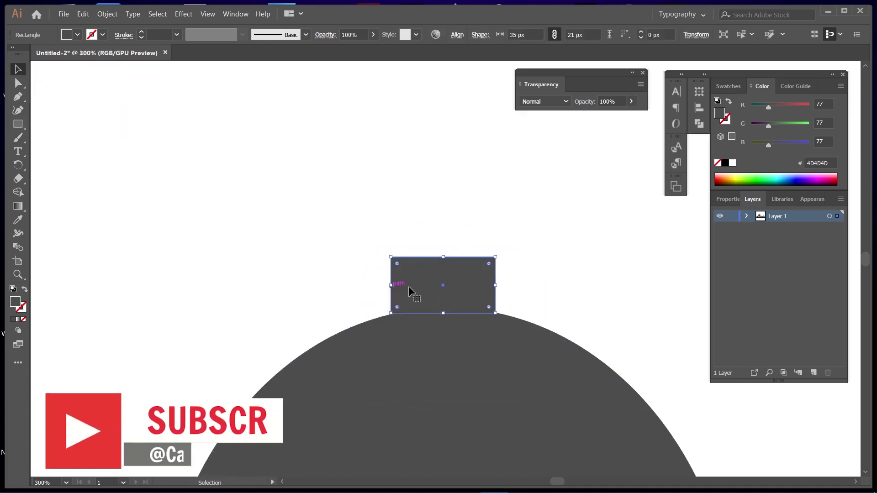
{"action": "left_click_drag", "start_coordinate": [490, 288], "coordinate": [502, 288]}
{"action": "left_click_drag", "start_coordinate": [391, 260], "coordinate": [406, 260]}
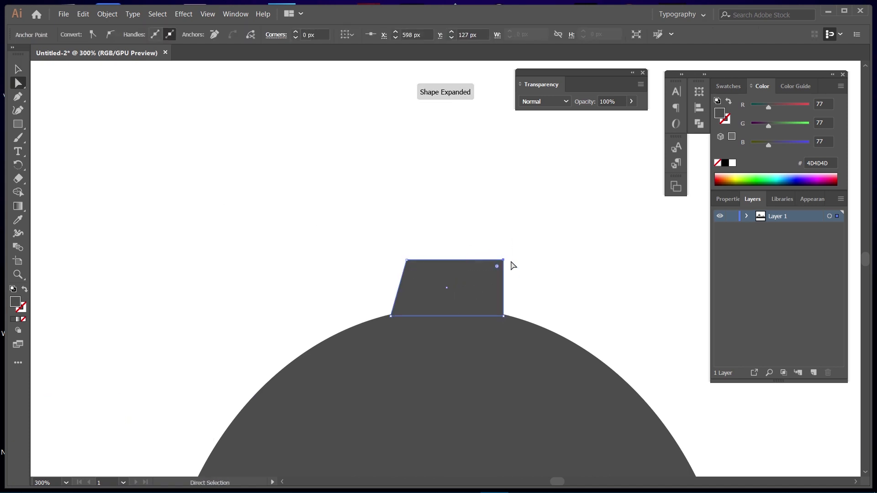
{"action": "left_click_drag", "start_coordinate": [503, 260], "coordinate": [485, 260]}
{"action": "left_click", "coordinate": [481, 230]}
Add a tall thin spire rectangle above the trapezoid and check it against the skyline
{"action": "key", "text": "m"}
{"action": "left_click_drag", "start_coordinate": [420, 246], "coordinate": [471, 265]}
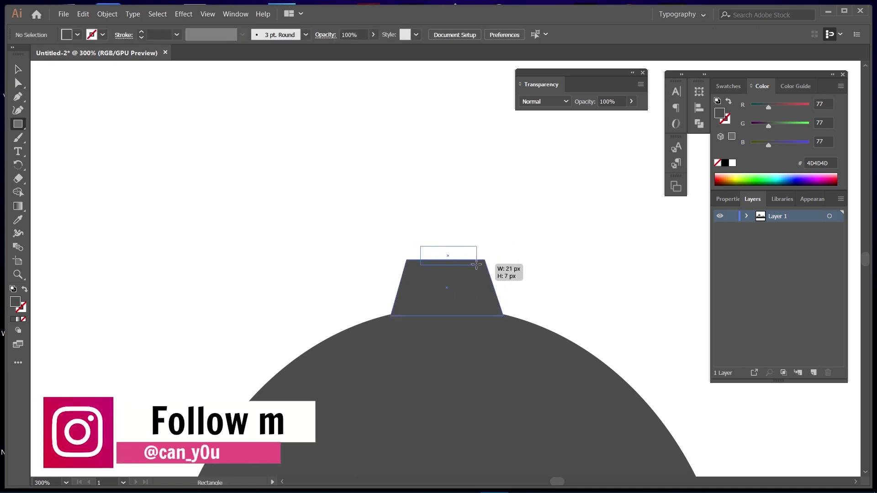
{"action": "scroll", "coordinate": [442, 141], "scroll_direction": "up", "scroll_amount": 5}
{"action": "left_click_drag", "start_coordinate": [442, 94], "coordinate": [447, 396]}
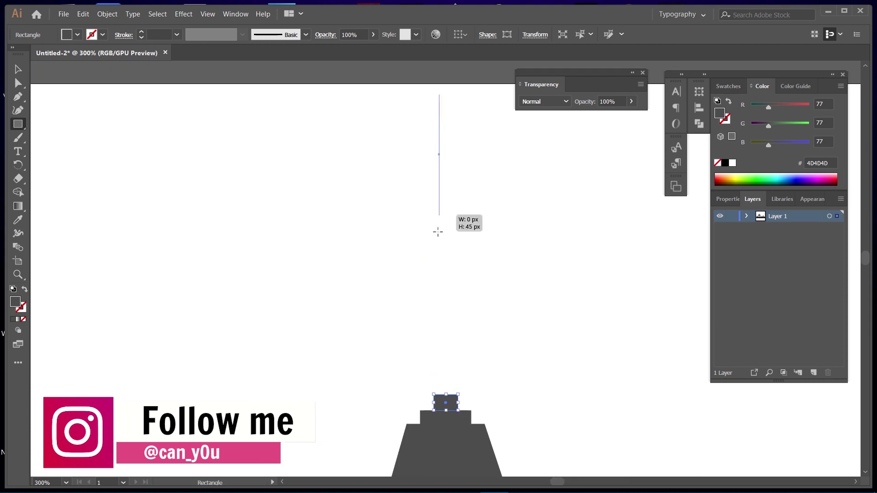
{"action": "key", "text": "a"}
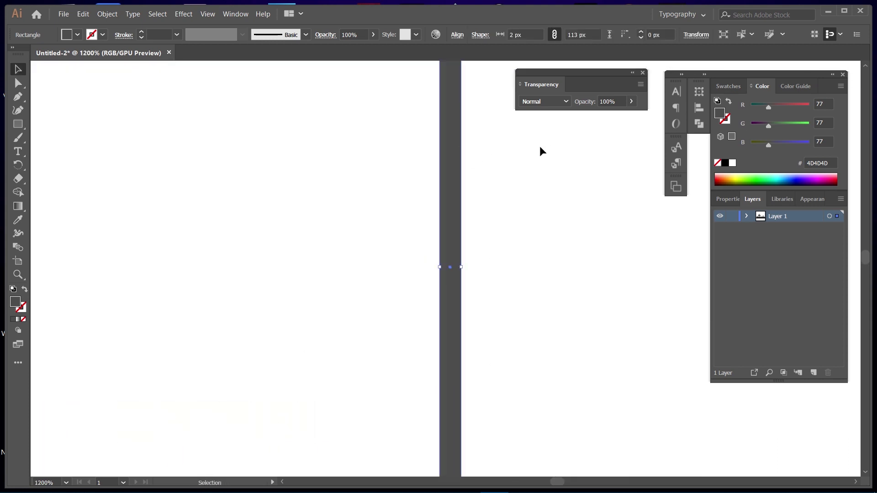
{"action": "key", "text": "ctrl+minus"}
{"action": "key", "text": "ctrl+minus"}
{"action": "key", "text": "ctrl+minus"}
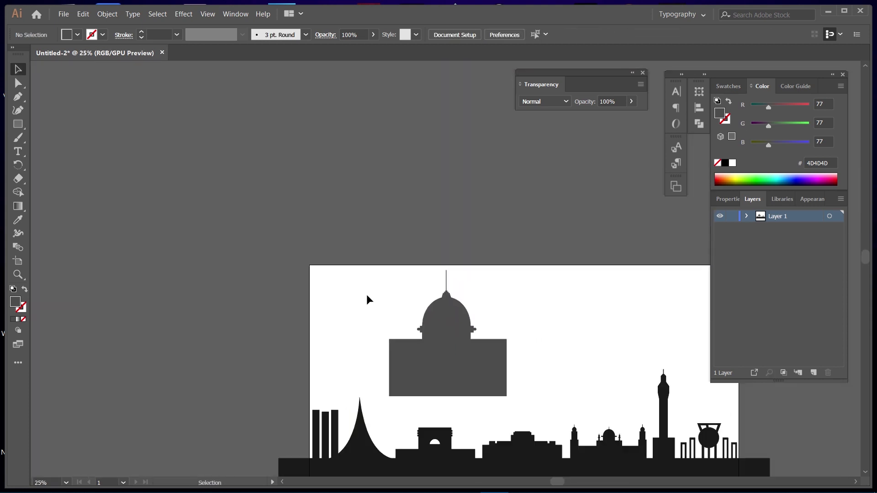
{"action": "key", "text": "ctrl+plus"}
{"action": "key", "text": "ctrl+plus"}
{"action": "key", "text": "ctrl+plus"}
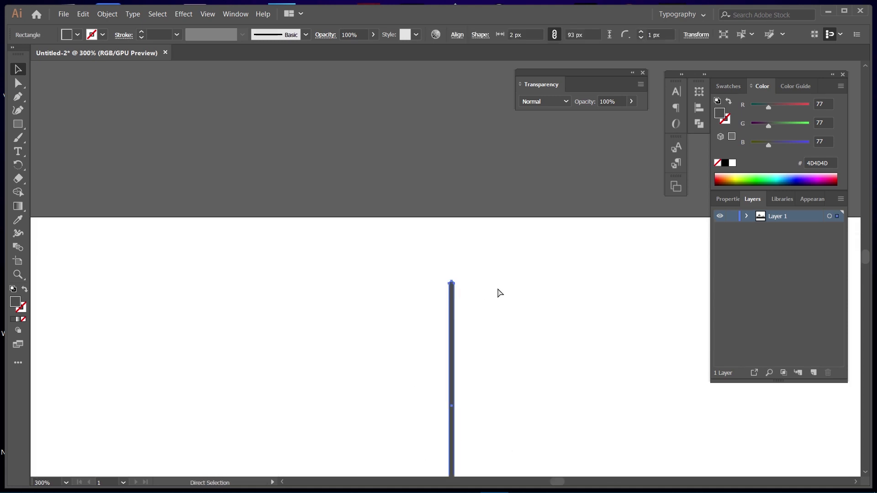
{"action": "key", "text": "ctrl+plus"}
{"action": "key", "text": "ctrl+plus"}
{"action": "key", "text": "ctrl+plus"}
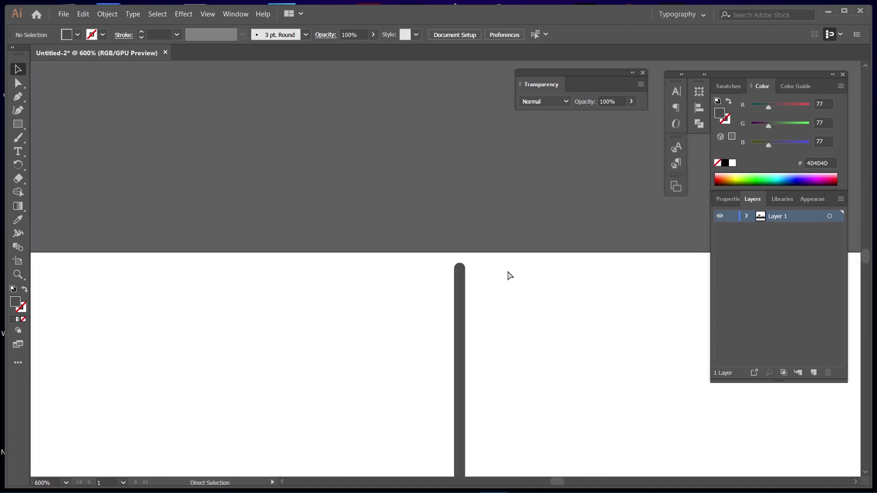
{"action": "key", "text": "ctrl+minus"}
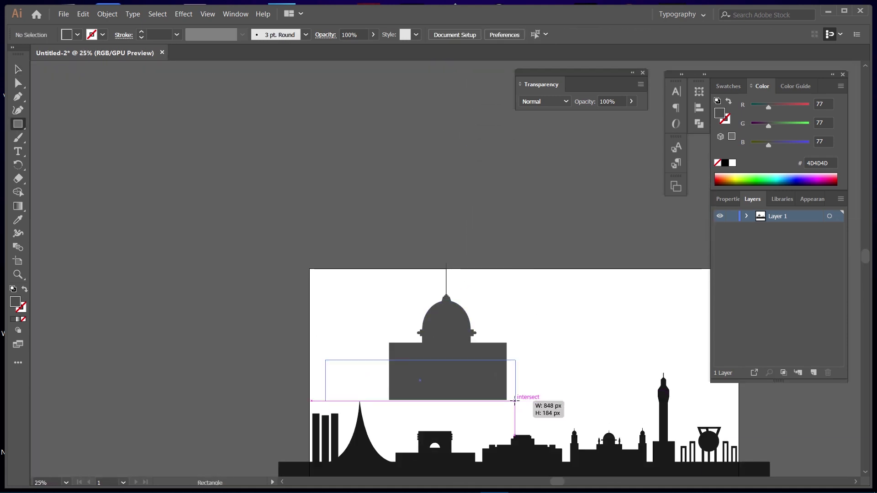
Add a wider base block and place the domed building on the skyline's left side
{"action": "left_click_drag", "start_coordinate": [515, 401], "coordinate": [574, 401]}
{"action": "key", "text": "v"}
{"action": "mouse_move", "coordinate": [416, 321]}
{"action": "left_mouse_down"}
{"action": "mouse_move", "coordinate": [430, 423]}
{"action": "mouse_move", "coordinate": [457, 402]}
{"action": "left_mouse_up"}
{"action": "key", "text": "ctrl+z"}
{"action": "mouse_move", "coordinate": [374, 301]}
{"action": "left_mouse_down"}
{"action": "mouse_move", "coordinate": [434, 434]}
{"action": "mouse_move", "coordinate": [416, 444]}
{"action": "left_mouse_up"}
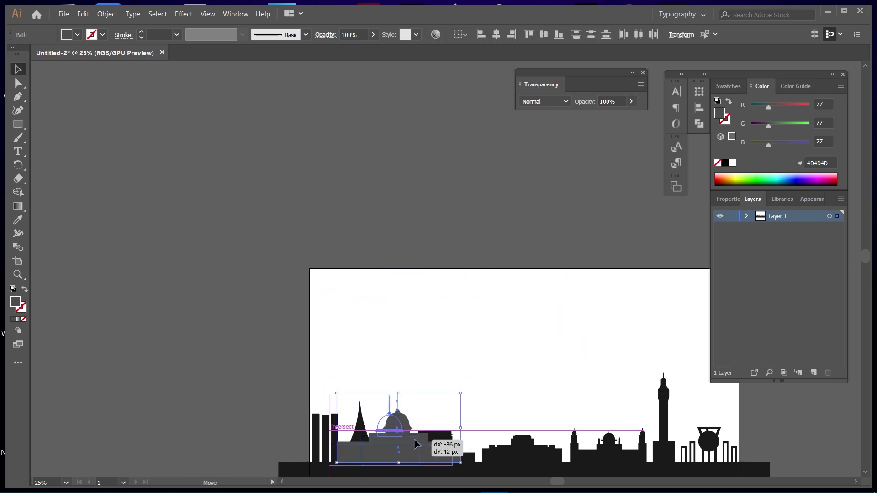
Send the grey domed building behind the black landmarks and bring the skyline into view
{"action": "right_click", "coordinate": [417, 443]}
{"action": "key", "text": "Escape"}
{"action": "right_click", "coordinate": [416, 442]}
{"action": "left_click", "coordinate": [578, 425]}
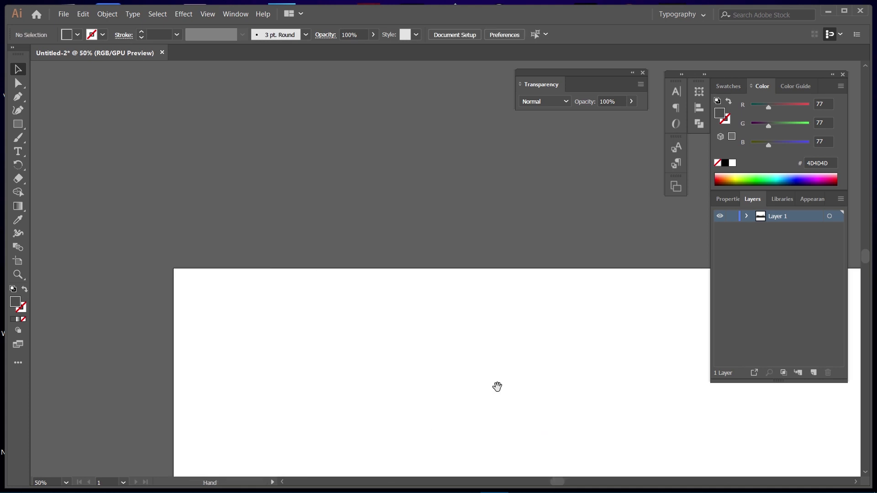
{"action": "left_click_drag", "start_coordinate": [497, 387], "coordinate": [548, 159]}
Draw a small grey minaret block with a thin top ledge and a circle above it
{"action": "key", "text": "ctrl+equal"}
{"action": "key", "text": "ctrl+equal"}
{"action": "key", "text": "ctrl+equal"}
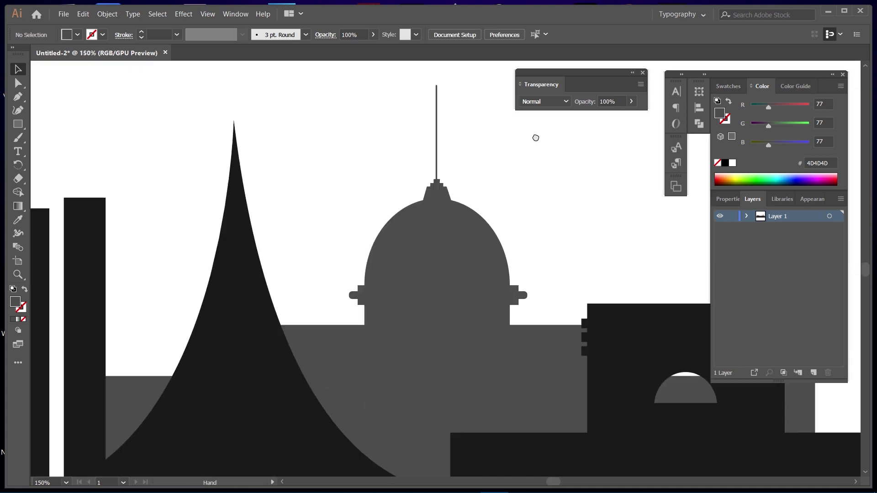
{"action": "key", "text": "m"}
{"action": "left_click_drag", "start_coordinate": [273, 321], "coordinate": [274, 320]}
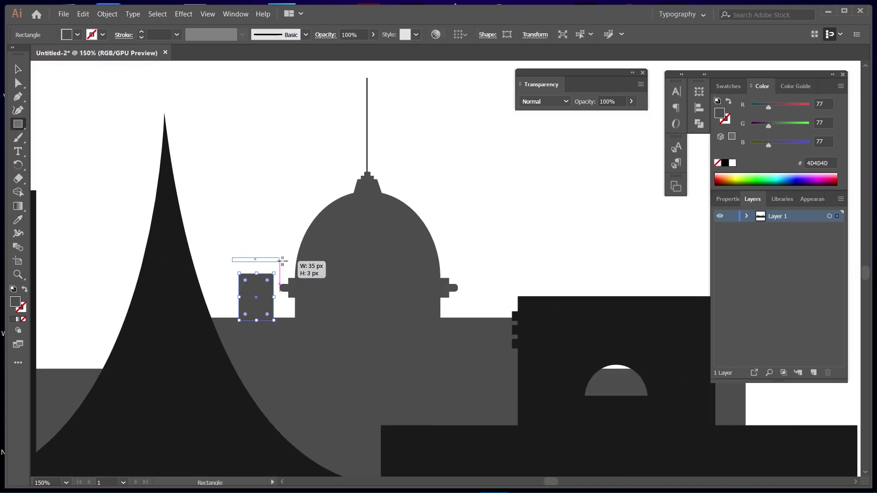
{"action": "left_click_drag", "start_coordinate": [268, 264], "coordinate": [265, 276]}
{"action": "key", "text": "l"}
{"action": "left_click_drag", "start_coordinate": [205, 131], "coordinate": [262, 187]}
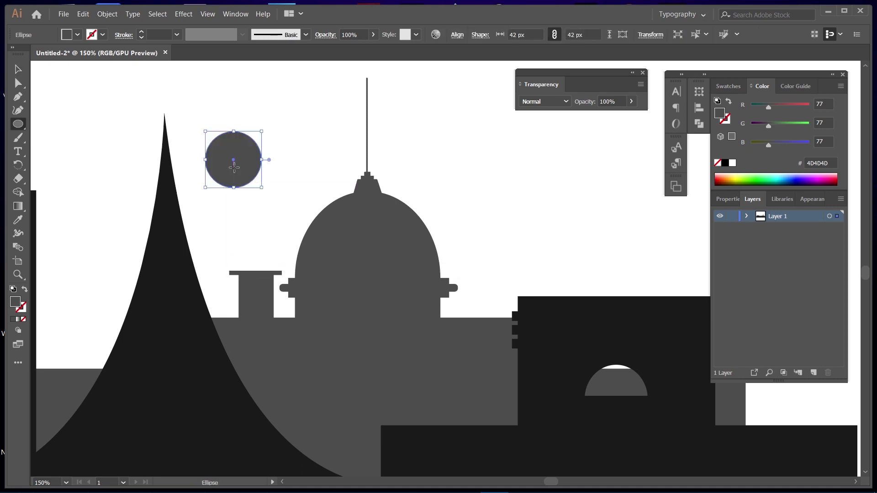
Cut the circle into a semicircle dome and set it on the minaret
{"action": "key", "text": "m"}
{"action": "left_click_drag", "start_coordinate": [190, 158], "coordinate": [282, 194]}
{"action": "key", "text": "v"}
{"action": "key", "text": "shift+m"}
{"action": "left_click", "coordinate": [238, 183], "text": "alt"}
{"action": "key", "text": "v"}
{"action": "left_click_drag", "start_coordinate": [206, 146], "coordinate": [228, 259]}
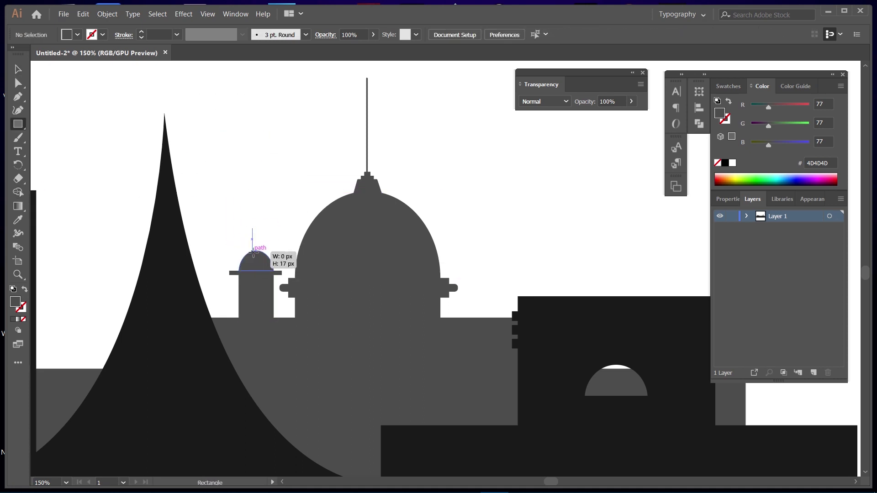
Group the minaret parts and position a minaret on each side of the main dome
{"action": "key", "text": "v"}
{"action": "key", "text": "ctrl+g"}
{"action": "mouse_move", "coordinate": [228, 223]}
{"action": "left_mouse_down"}
{"action": "mouse_move", "coordinate": [283, 315]}
{"action": "mouse_move", "coordinate": [259, 300]}
{"action": "mouse_move", "coordinate": [491, 275]}
{"action": "left_mouse_up"}
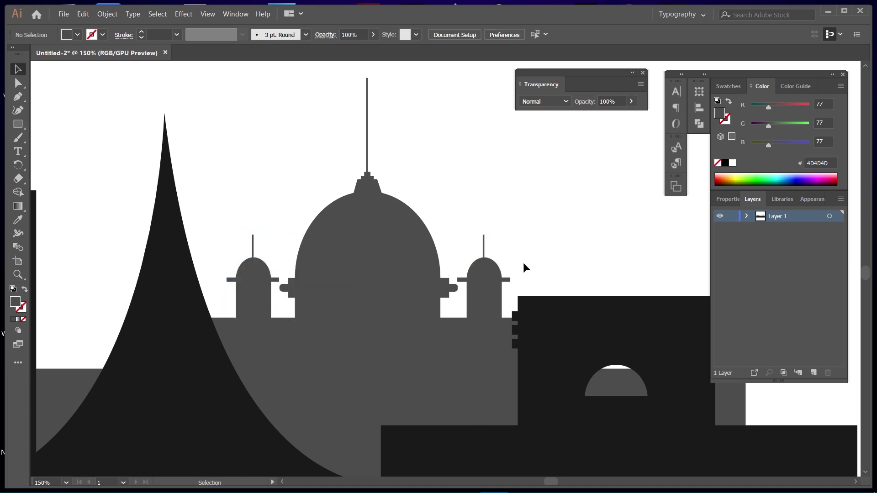
{"action": "key", "text": "ctrl+a"}
{"action": "key", "text": "ctrl+shift+bracketright"}
Send the grey mosque behind the black shapes and shift it left behind the spire
{"action": "right_click", "coordinate": [401, 180]}
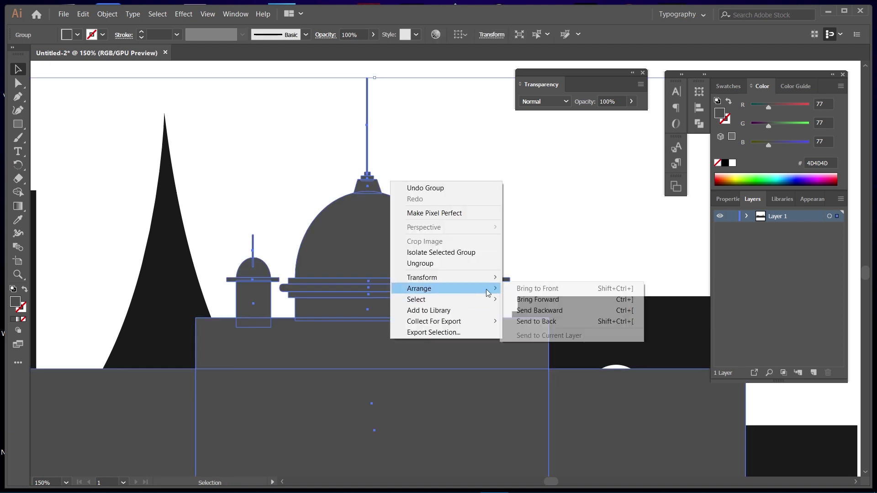
{"action": "left_click", "coordinate": [540, 333]}
{"action": "key", "text": "ctrl+minus"}
{"action": "key", "text": "ctrl+minus"}
{"action": "key", "text": "ctrl+minus"}
{"action": "left_click", "coordinate": [550, 223]}
{"action": "left_click_drag", "start_coordinate": [550, 218], "coordinate": [413, 231]}
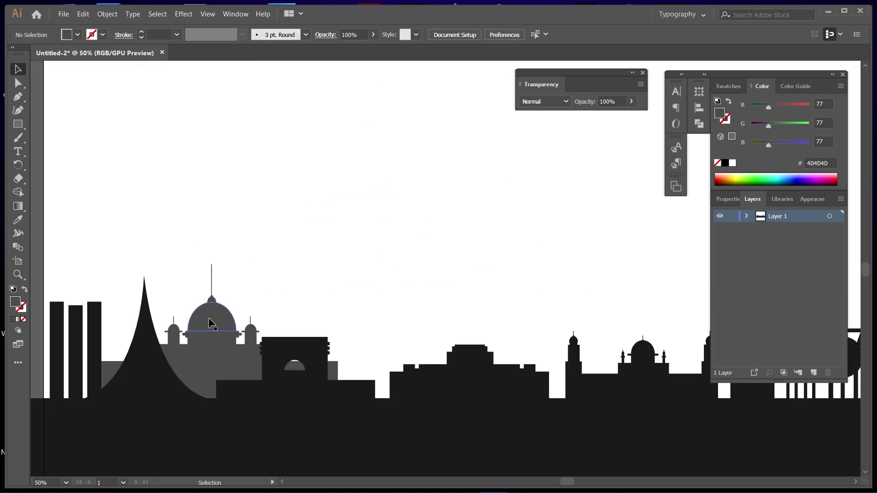
{"action": "left_click_drag", "start_coordinate": [212, 313], "coordinate": [256, 315]}
{"action": "left_click", "coordinate": [321, 252]}
{"action": "scroll", "coordinate": [321, 252], "scroll_direction": "right", "scroll_amount": 2}
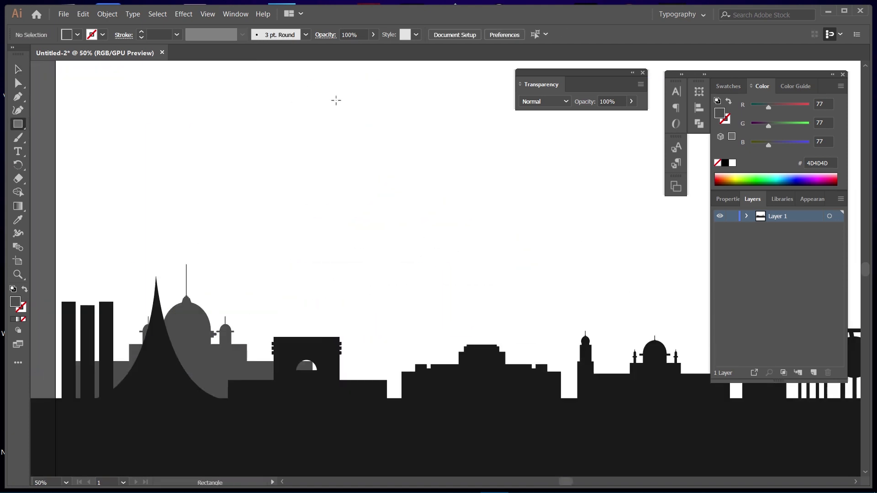
Draw the tall narrow tower body with a wider base block beneath it
{"action": "left_click_drag", "start_coordinate": [377, 156], "coordinate": [378, 270]}
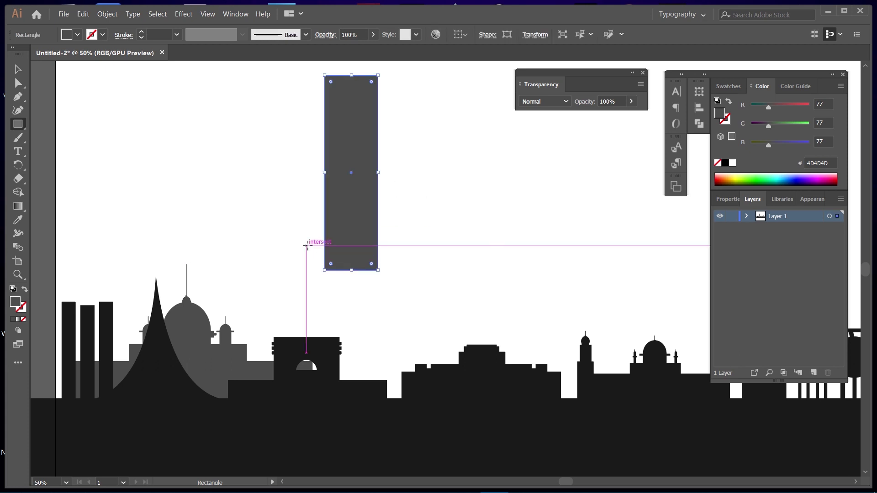
{"action": "mouse_move", "coordinate": [321, 234]}
{"action": "left_mouse_down"}
{"action": "mouse_move", "coordinate": [387, 276]}
{"action": "mouse_move", "coordinate": [403, 262]}
{"action": "left_mouse_up"}
{"action": "left_click", "coordinate": [384, 286]}
{"action": "key", "text": "Escape"}
{"action": "key", "text": "v"}
{"action": "left_click", "coordinate": [309, 101]}
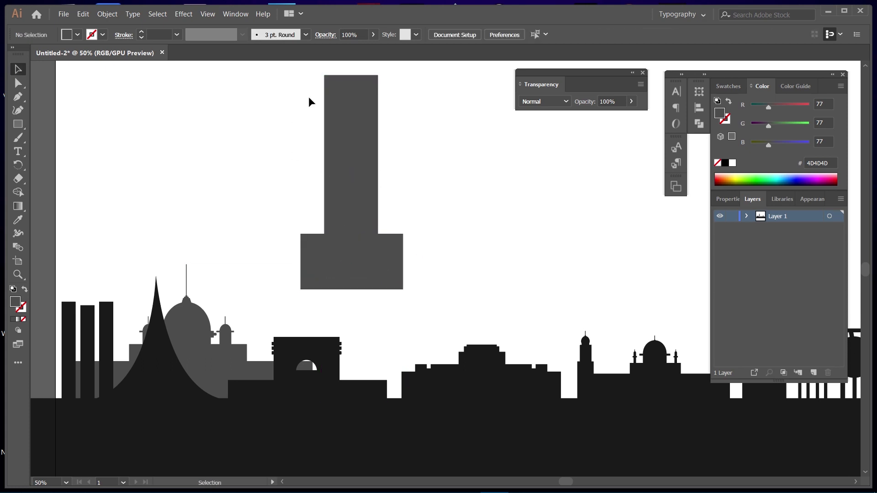
Add narrow blocks on the tower's left and right sides and group all its rectangles
{"action": "left_click_drag", "start_coordinate": [313, 99], "coordinate": [333, 254]}
{"action": "left_click_drag", "start_coordinate": [366, 98], "coordinate": [398, 255]}
{"action": "key", "text": "v"}
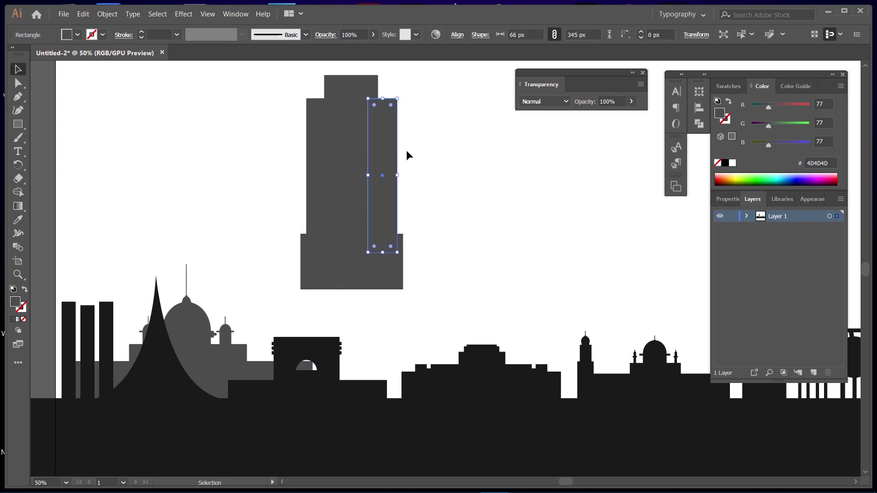
{"action": "left_click", "coordinate": [420, 157]}
{"action": "key", "text": "ctrl+a"}
{"action": "key", "text": "ctrl+g"}
Move the tower mid-skyline, send it behind the black buildings and stretch it taller
{"action": "left_click_drag", "start_coordinate": [350, 187], "coordinate": [376, 298]}
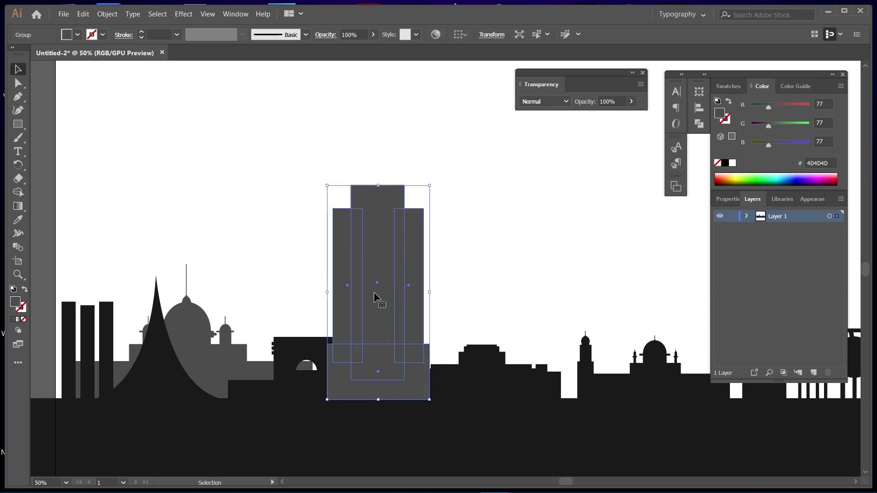
{"action": "right_click", "coordinate": [376, 292]}
{"action": "left_click", "coordinate": [530, 430]}
{"action": "left_click_drag", "start_coordinate": [379, 185], "coordinate": [378, 166]}
{"action": "key", "text": "ctrl+plus"}
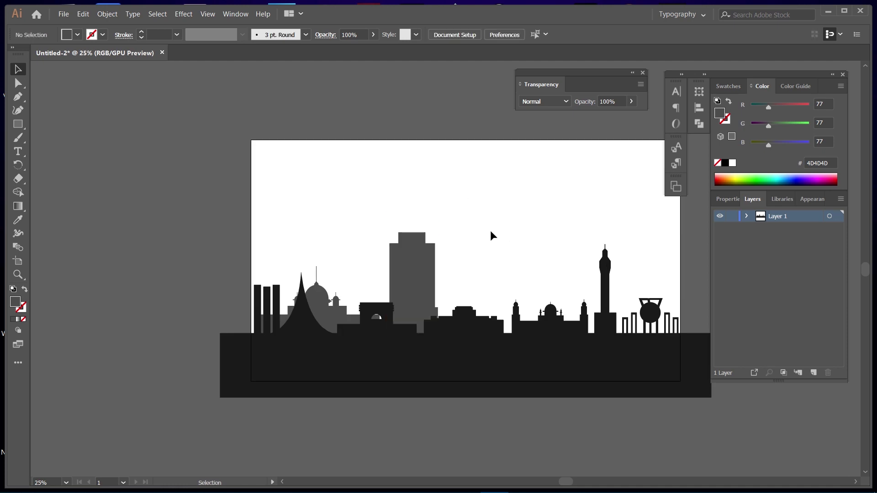
{"action": "scroll", "coordinate": [139, 170], "scroll_direction": "right", "scroll_amount": 5}
Draw the second tower's body and a stepped top block with a slanted top-left corner
{"action": "left_click_drag", "start_coordinate": [396, 285], "coordinate": [396, 298]}
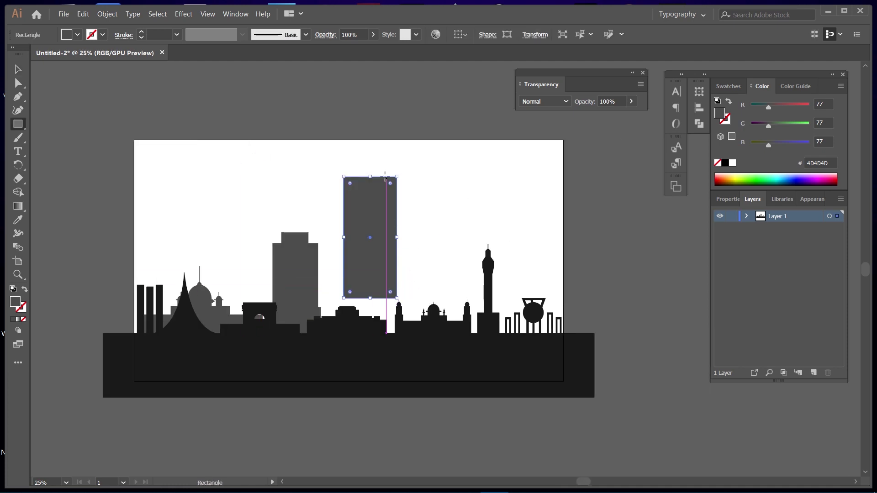
{"action": "left_click_drag", "start_coordinate": [388, 163], "coordinate": [389, 159]}
{"action": "key", "text": "v"}
{"action": "left_click", "coordinate": [449, 191]}
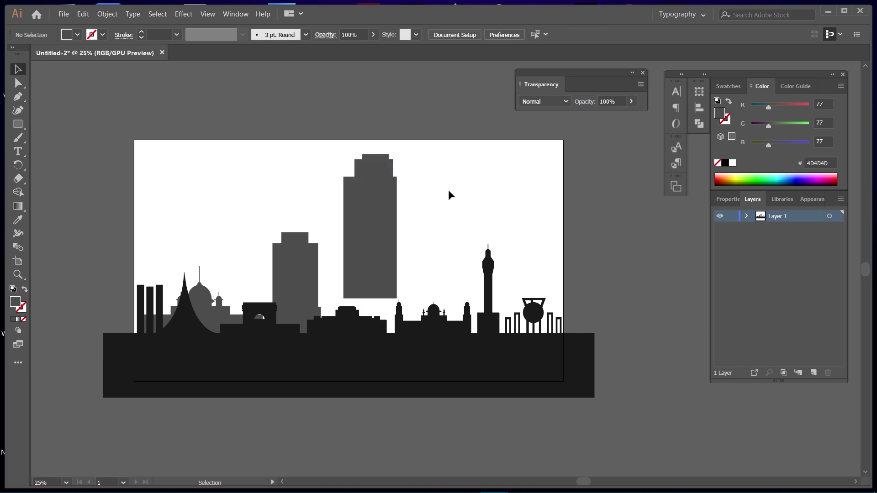
{"action": "key", "text": "ctrl+plus"}
{"action": "left_click_drag", "start_coordinate": [398, 238], "coordinate": [406, 222]}
{"action": "left_click", "coordinate": [105, 200]}
Add a notch on the tower's left edge and repeat copies of it down the edge
{"action": "key", "text": "m"}
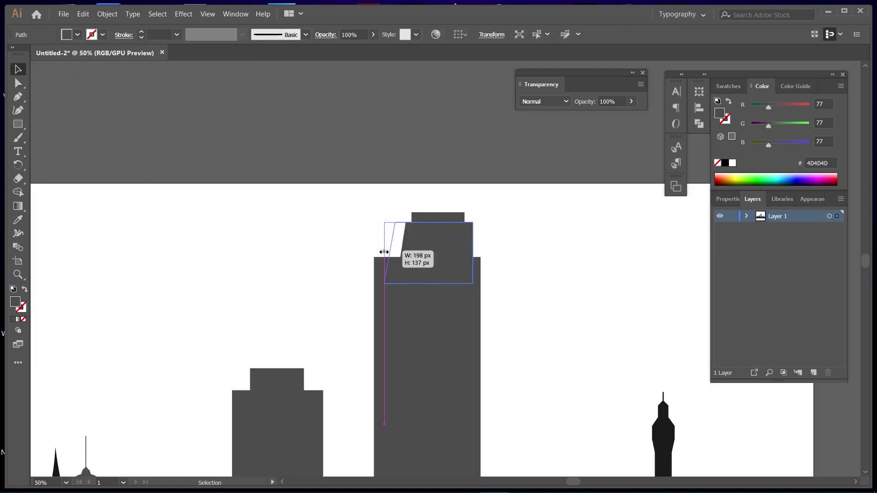
{"action": "left_click_drag", "start_coordinate": [378, 251], "coordinate": [378, 425]}
{"action": "scroll", "coordinate": [538, 245], "scroll_direction": "down", "scroll_amount": 3}
{"action": "key", "text": "v"}
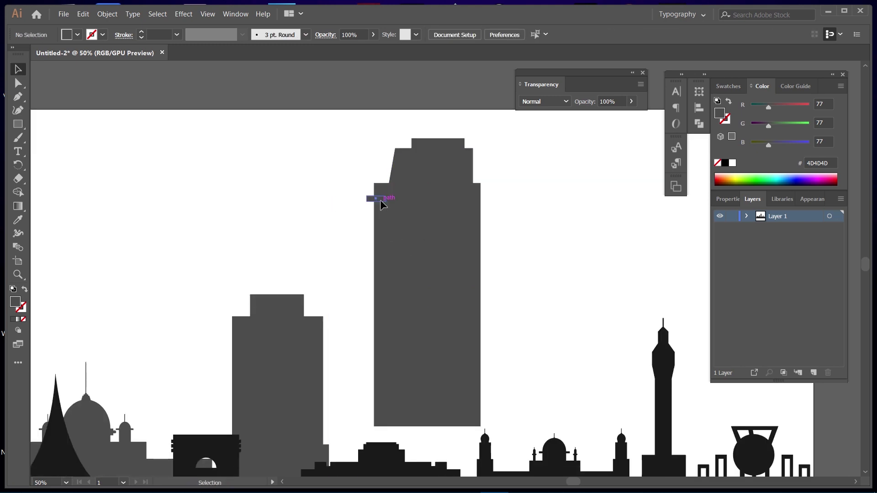
{"action": "left_click_drag", "start_coordinate": [381, 202], "coordinate": [381, 212]}
{"action": "key", "text": "ctrl+d"}
{"action": "key", "text": "ctrl+d"}
{"action": "left_click", "coordinate": [337, 218]}
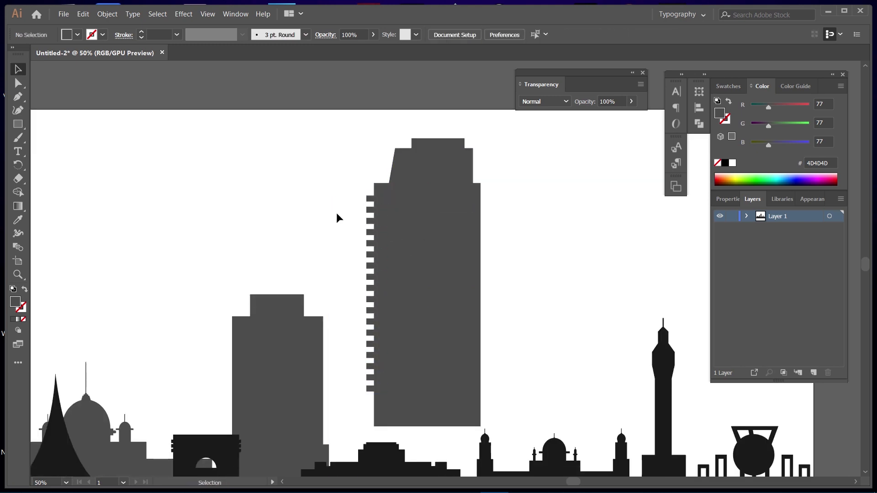
Scale the second tower down, move it beside the first and group its pieces
{"action": "left_click", "coordinate": [425, 275]}
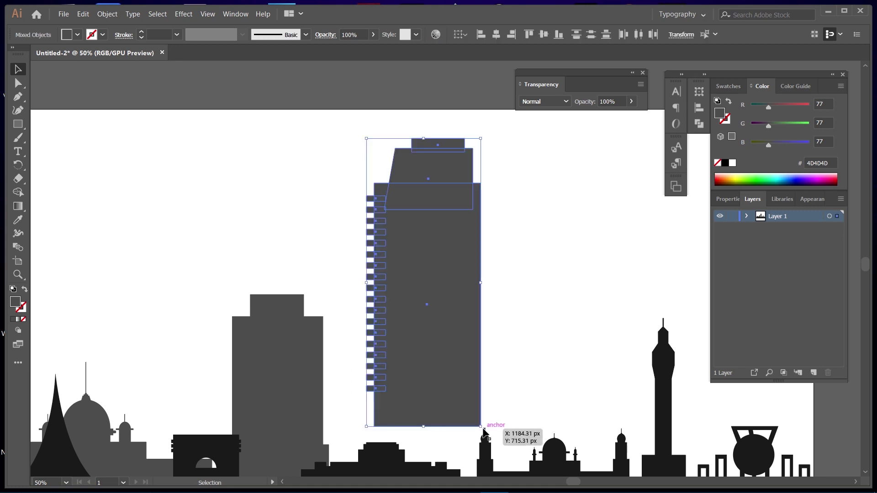
{"action": "left_click_drag", "start_coordinate": [481, 427], "coordinate": [397, 414]}
{"action": "key", "text": "ctrl+minus"}
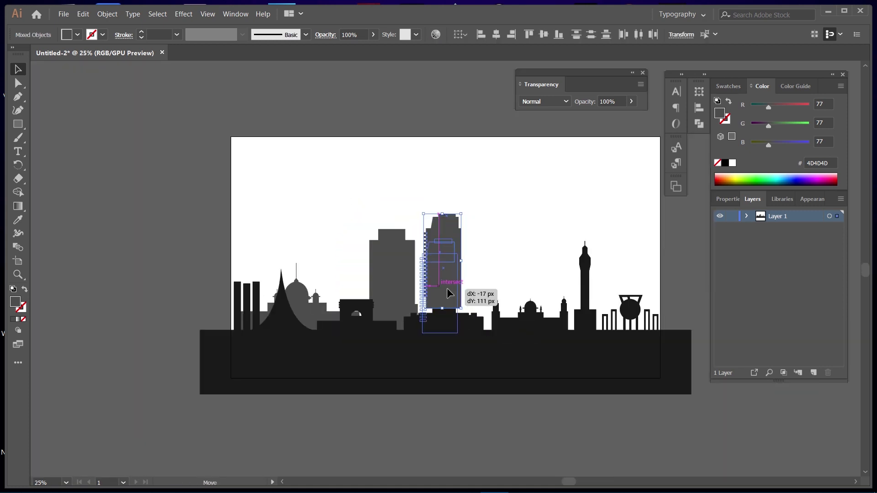
{"action": "left_click_drag", "start_coordinate": [447, 294], "coordinate": [449, 293]}
{"action": "right_click", "coordinate": [448, 292]}
{"action": "left_click", "coordinate": [480, 347]}
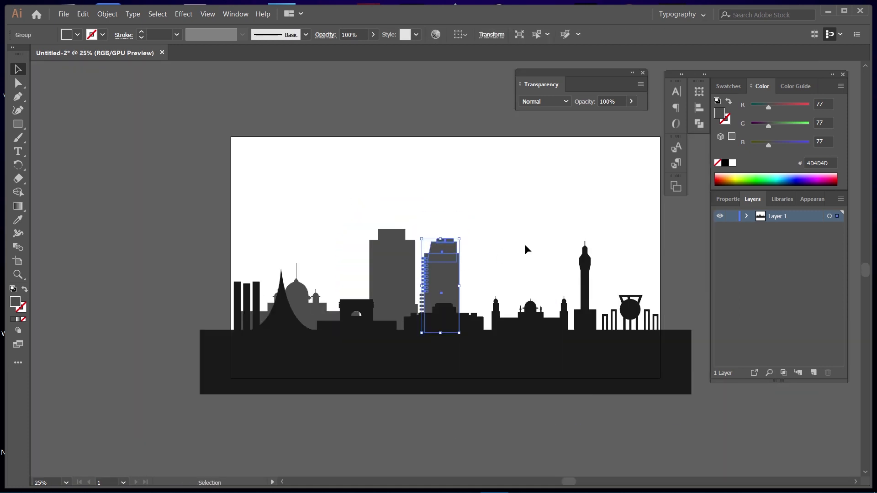
Lower the second tower onto the skyline and send it behind the black buildings
{"action": "key", "text": "shift+Up"}
{"action": "key", "text": "shift+Up"}
{"action": "key", "text": "shift+Up"}
{"action": "left_click", "coordinate": [419, 213]}
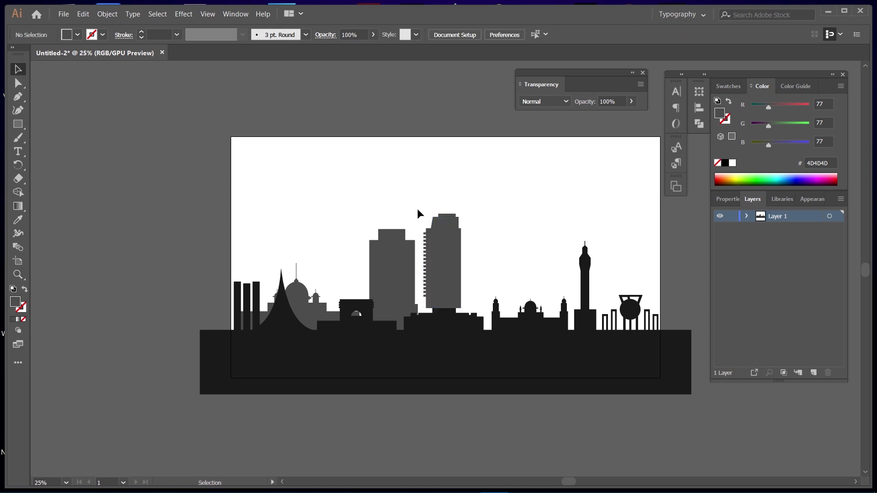
{"action": "left_click_drag", "start_coordinate": [454, 276], "coordinate": [456, 305]}
{"action": "right_click", "coordinate": [456, 305]}
{"action": "left_click", "coordinate": [517, 256]}
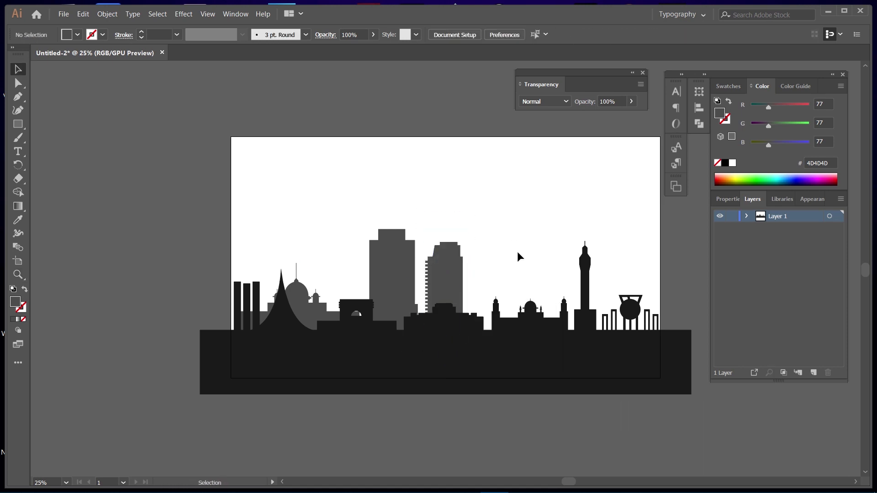
Draw a wide rectangle to form the long wall
{"action": "key", "text": "m"}
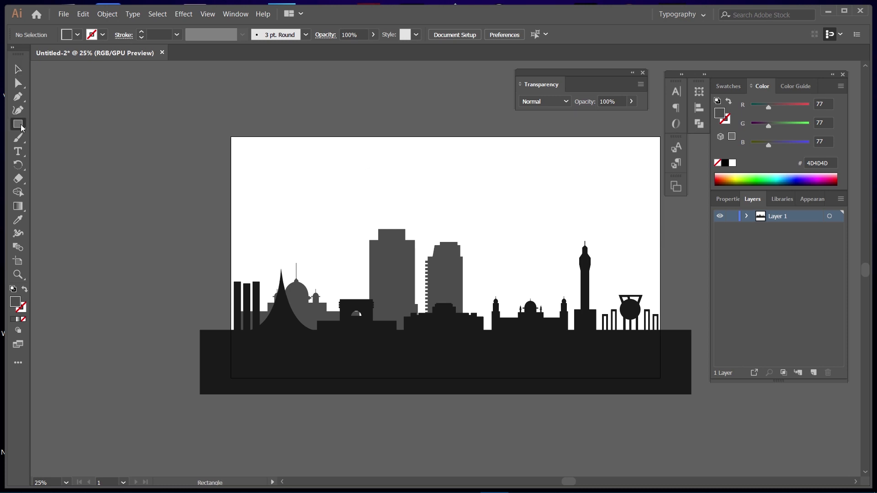
{"action": "left_click_drag", "start_coordinate": [373, 169], "coordinate": [586, 216]}
{"action": "key", "text": "ctrl+equal"}
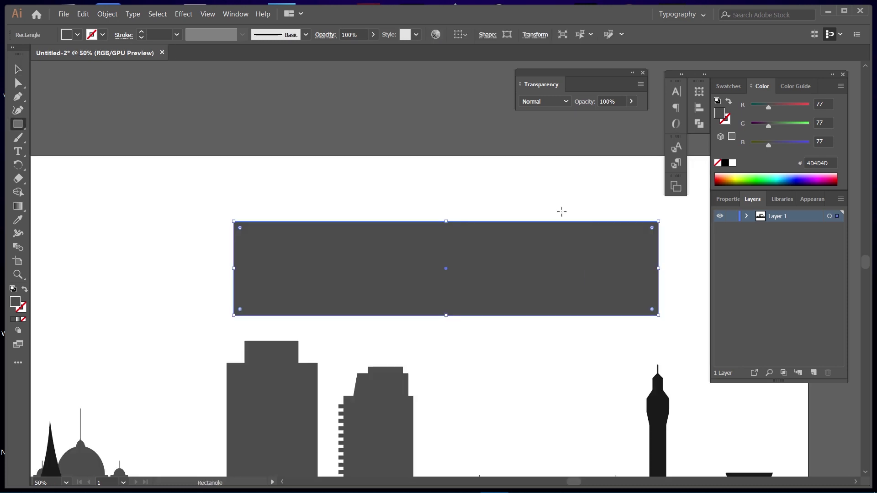
{"action": "key", "text": "v"}
{"action": "scroll", "coordinate": [161, 270], "scroll_direction": "down", "scroll_amount": 2}
Ungroup the grey mosque and move a small domed tower onto the wall
{"action": "right_click", "coordinate": [165, 449]}
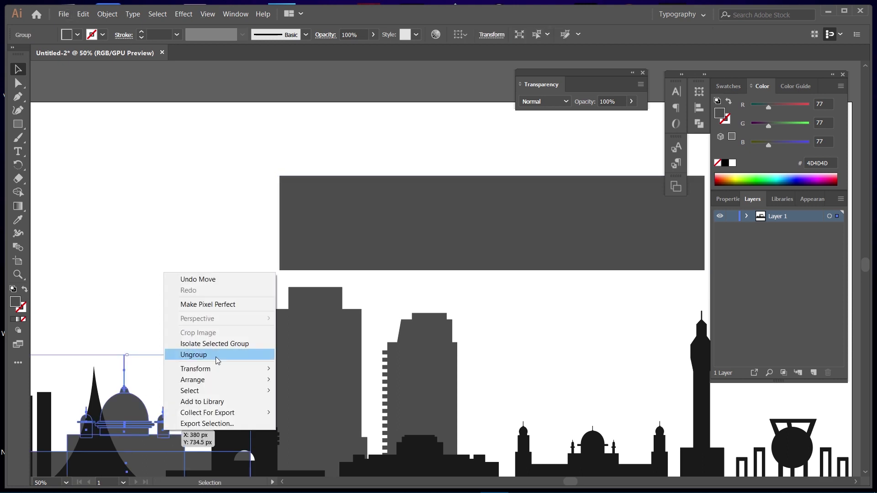
{"action": "left_click", "coordinate": [216, 356]}
{"action": "left_click_drag", "start_coordinate": [163, 423], "coordinate": [305, 166]}
{"action": "left_click_drag", "start_coordinate": [353, 154], "coordinate": [286, 303]}
{"action": "key", "text": "ctrl+equal"}
{"action": "key", "text": "ctrl+equal"}
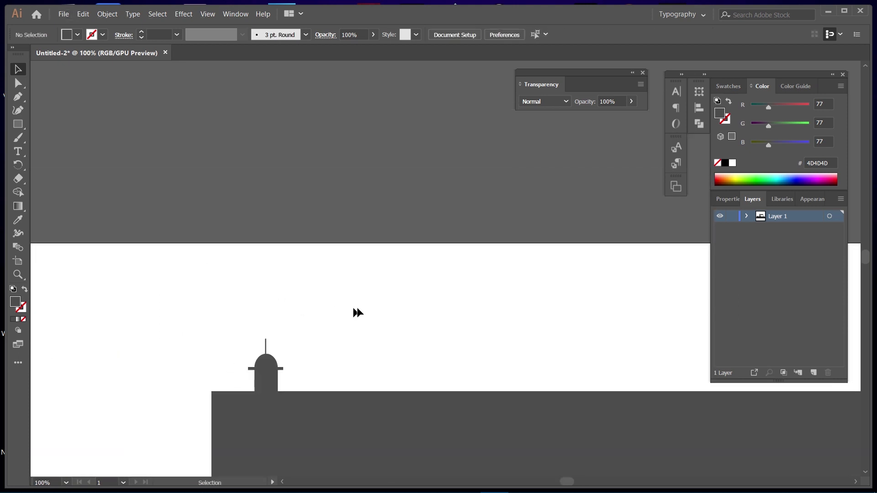
Add a small rectangular band to the domed tower
{"action": "key", "text": "m"}
{"action": "key", "text": "ctrl+equal"}
{"action": "key", "text": "ctrl+equal"}
{"action": "mouse_move", "coordinate": [335, 375]}
{"action": "left_mouse_down"}
{"action": "mouse_move", "coordinate": [374, 375]}
{"action": "mouse_move", "coordinate": [302, 398]}
{"action": "mouse_move", "coordinate": [370, 383]}
{"action": "left_mouse_up"}
{"action": "key", "text": "v"}
{"action": "left_click", "coordinate": [348, 398]}
Duplicate the domed turret and slide the pair along the wall top
{"action": "left_click", "coordinate": [440, 372]}
{"action": "left_click_drag", "start_coordinate": [515, 352], "coordinate": [334, 352]}
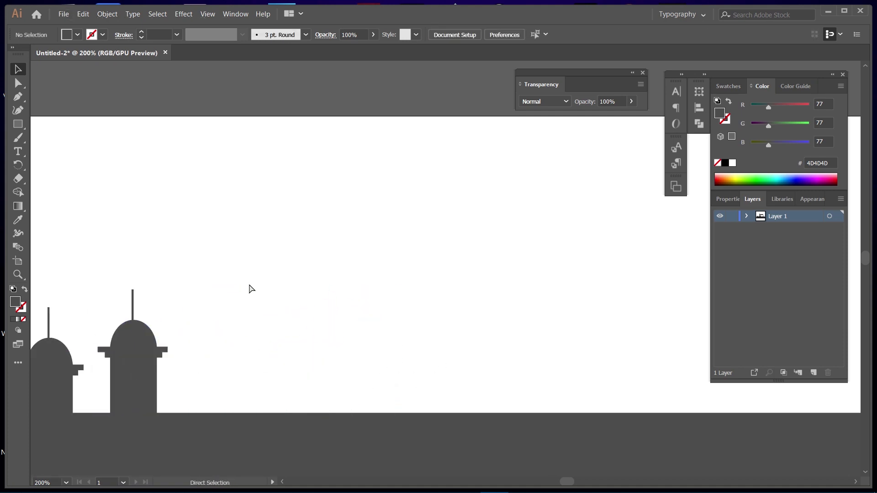
{"action": "left_click_drag", "start_coordinate": [214, 313], "coordinate": [599, 310]}
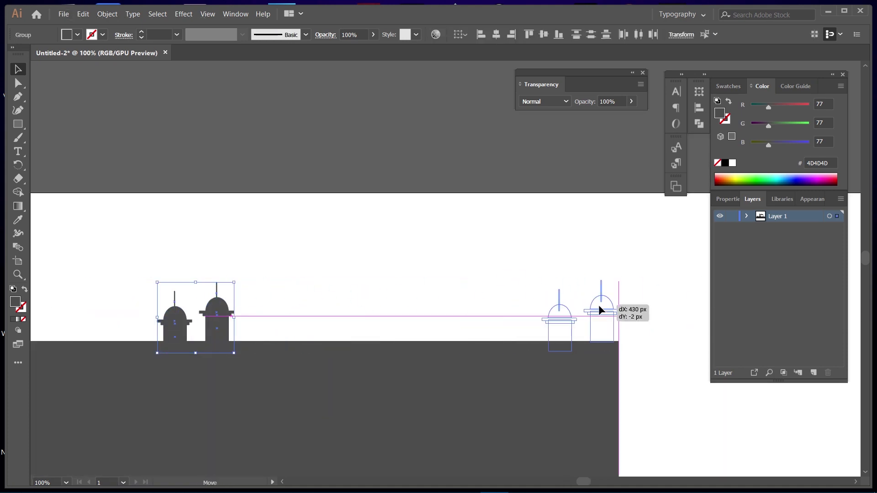
{"action": "right_click", "coordinate": [599, 307]}
{"action": "left_click", "coordinate": [441, 317]}
{"action": "scroll", "coordinate": [525, 317], "scroll_direction": "right", "scroll_amount": 10}
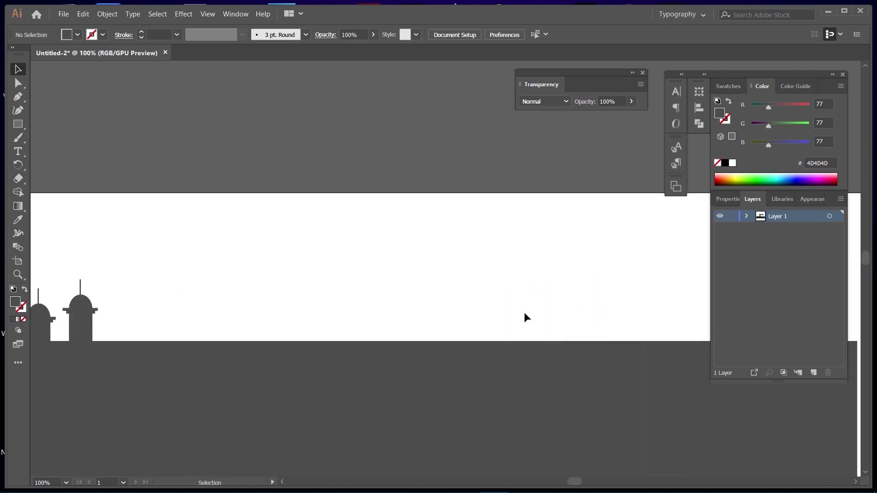
{"action": "mouse_move", "coordinate": [87, 311]}
{"action": "left_mouse_down"}
{"action": "mouse_move", "coordinate": [149, 302]}
{"action": "mouse_move", "coordinate": [104, 328]}
{"action": "mouse_move", "coordinate": [180, 325]}
{"action": "left_mouse_up"}
Copy another turret and repeat it with Ctrl+D into an evenly spaced row
{"action": "left_click", "coordinate": [288, 303]}
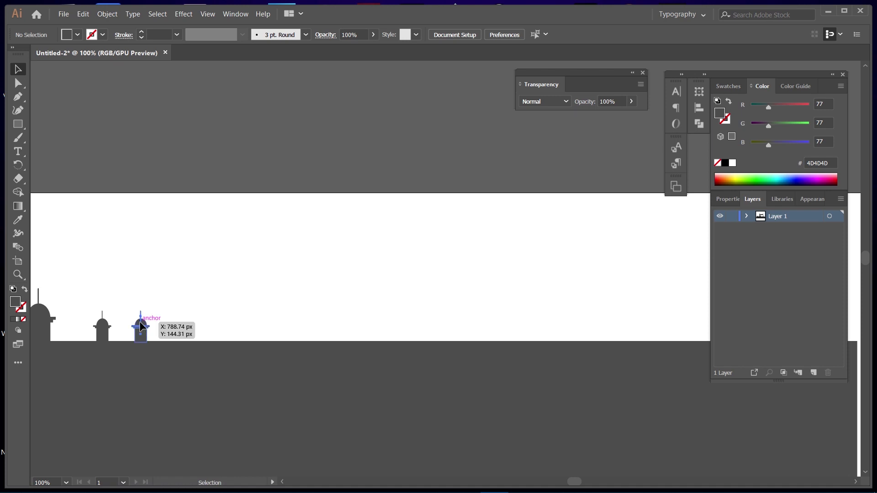
{"action": "key", "text": "ctrl+d"}
{"action": "key", "text": "ctrl+d"}
{"action": "key", "text": "ctrl+d"}
{"action": "left_click", "coordinate": [391, 278]}
{"action": "scroll", "coordinate": [227, 282], "scroll_direction": "left", "scroll_amount": 1}
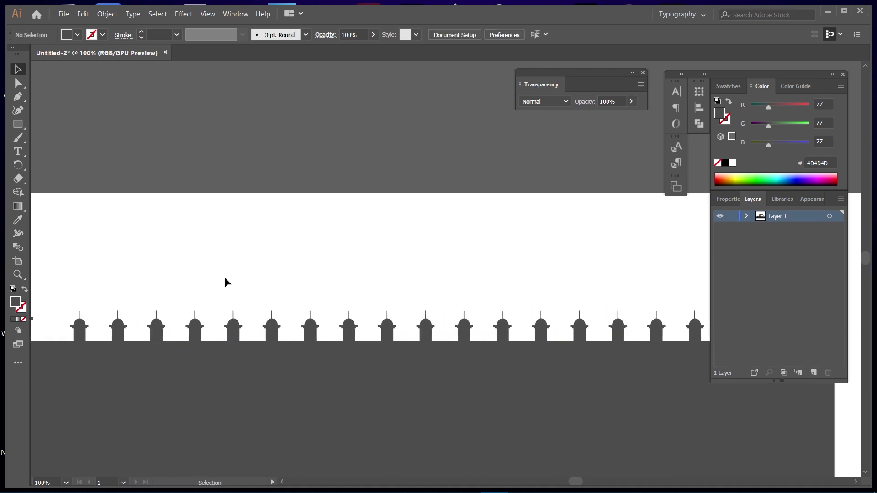
{"action": "scroll", "coordinate": [92, 267], "scroll_direction": "left", "scroll_amount": 2}
{"action": "key", "text": "ctrl+minus"}
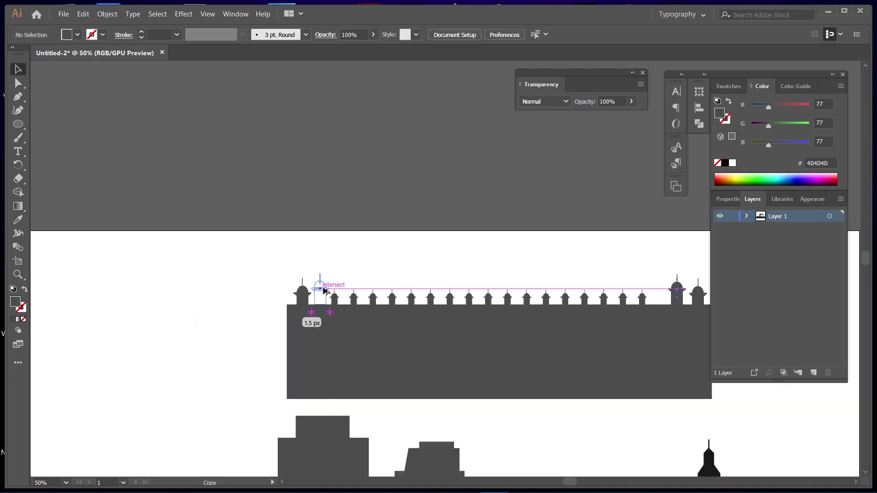
Place a larger tower copy at the left end and draw a circle dome
{"action": "left_click_drag", "start_coordinate": [324, 290], "coordinate": [326, 291]}
{"action": "left_click_drag", "start_coordinate": [473, 292], "coordinate": [342, 300]}
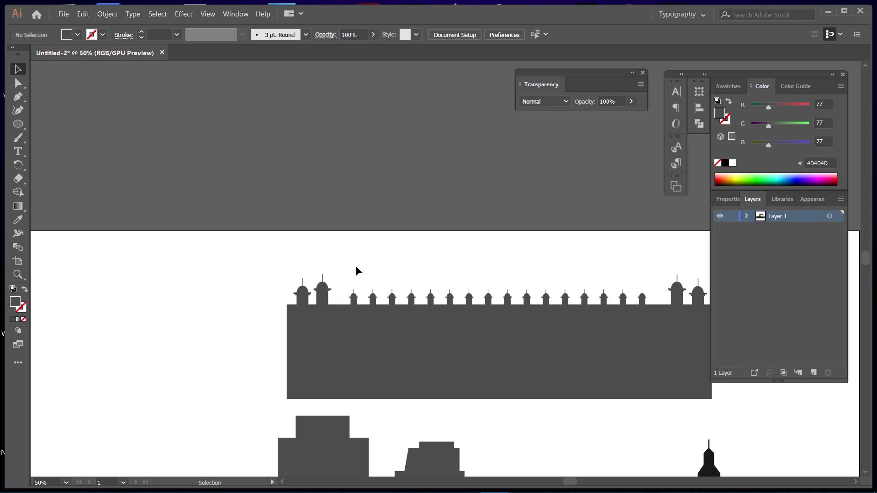
{"action": "left_click_drag", "start_coordinate": [409, 320], "coordinate": [408, 320]}
{"action": "right_click", "coordinate": [380, 271]}
Move the dome circle aside, then undo the move
{"action": "key", "text": "Escape"}
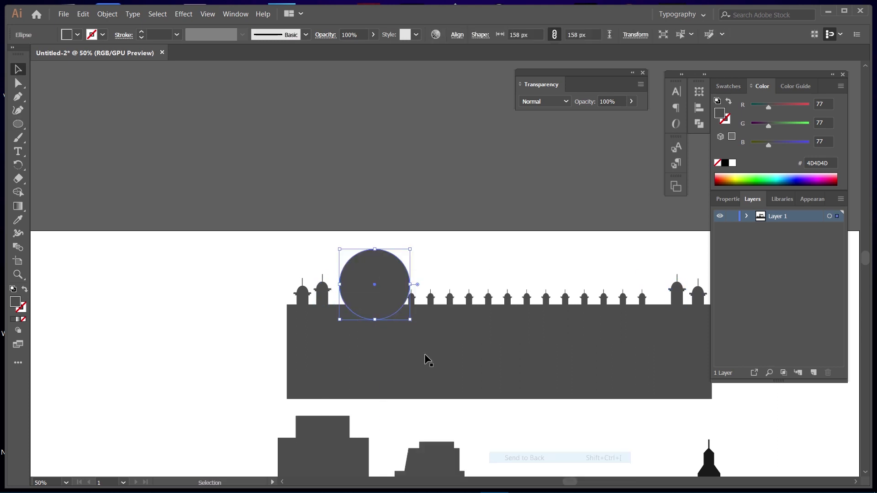
{"action": "key", "text": "v"}
{"action": "left_click_drag", "start_coordinate": [351, 280], "coordinate": [175, 258]}
{"action": "left_click", "coordinate": [380, 303]}
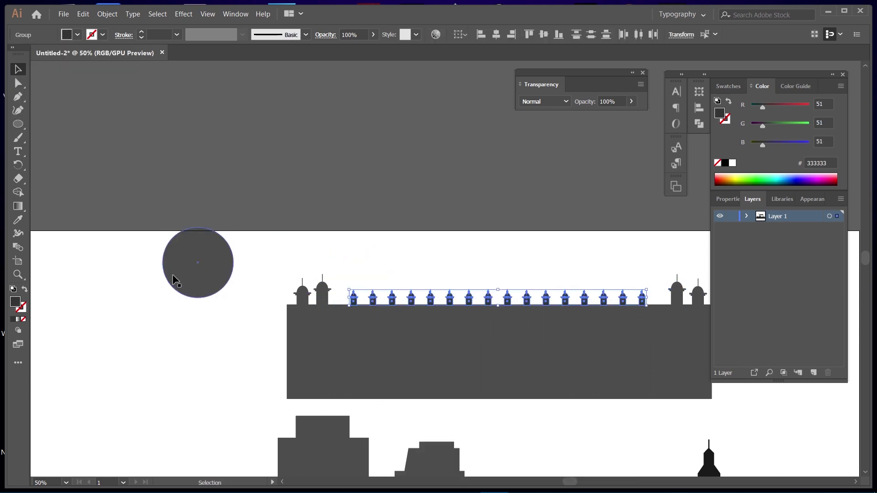
{"action": "key", "text": "ctrl+z"}
Place the circle on the wall as a dome and copy it right as another dome
{"action": "left_click_drag", "start_coordinate": [378, 291], "coordinate": [379, 292]}
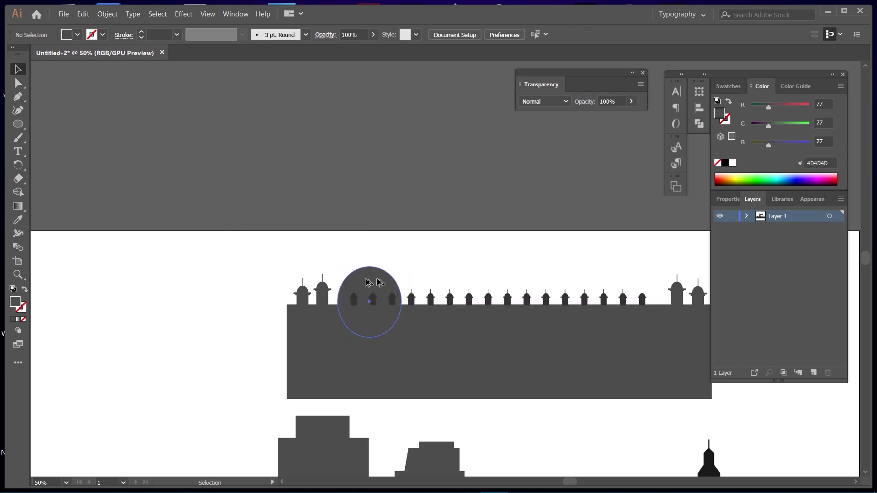
{"action": "key", "text": "ctrl+v"}
{"action": "left_click_drag", "start_coordinate": [483, 298], "coordinate": [568, 301]}
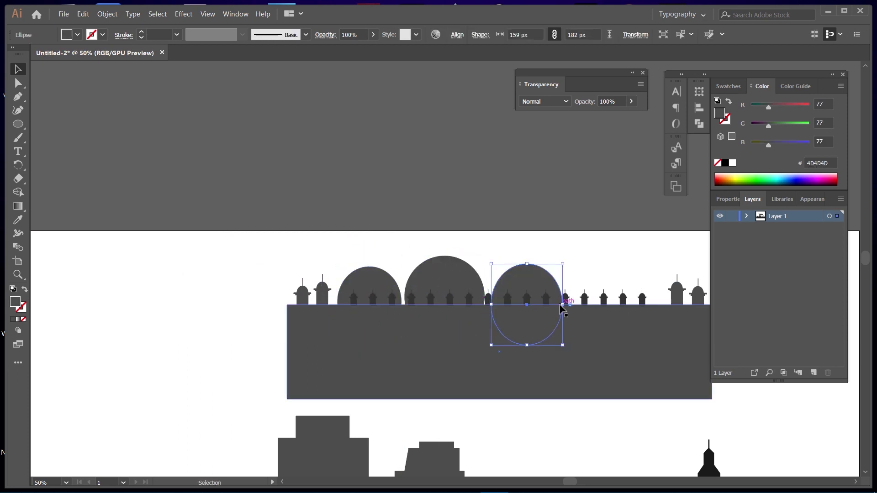
{"action": "left_click", "coordinate": [585, 281]}
{"action": "scroll", "coordinate": [415, 280], "scroll_direction": "right", "scroll_amount": 3}
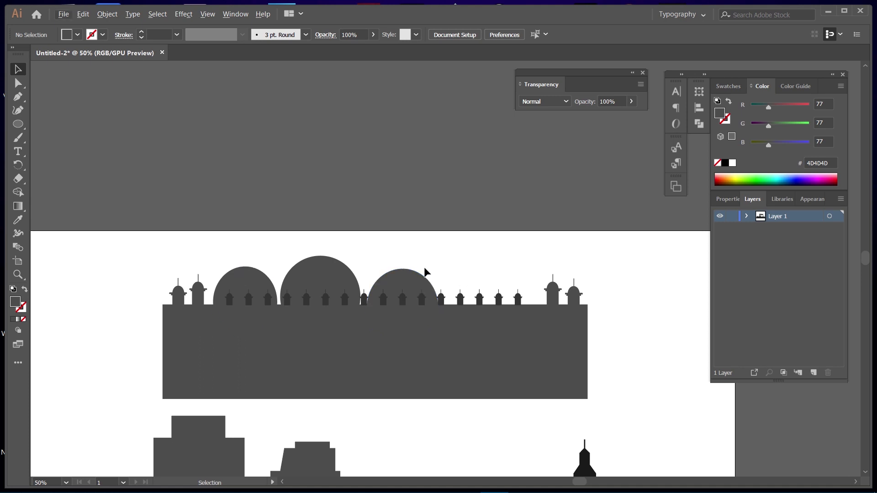
{"action": "scroll", "coordinate": [205, 248], "scroll_direction": "up", "scroll_amount": 2}
{"action": "scroll", "coordinate": [137, 183], "scroll_direction": "up", "scroll_amount": 1}
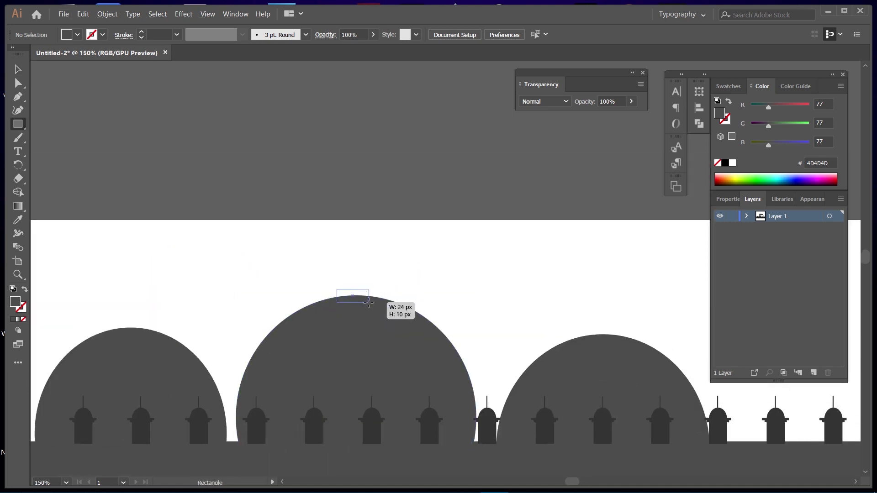
Draw a thin spire atop the centre dome and copy it onto the left and right domes
{"action": "mouse_move", "coordinate": [369, 302]}
{"action": "left_mouse_down"}
{"action": "mouse_move", "coordinate": [357, 289]}
{"action": "mouse_move", "coordinate": [345, 228]}
{"action": "left_mouse_up"}
{"action": "key", "text": "v"}
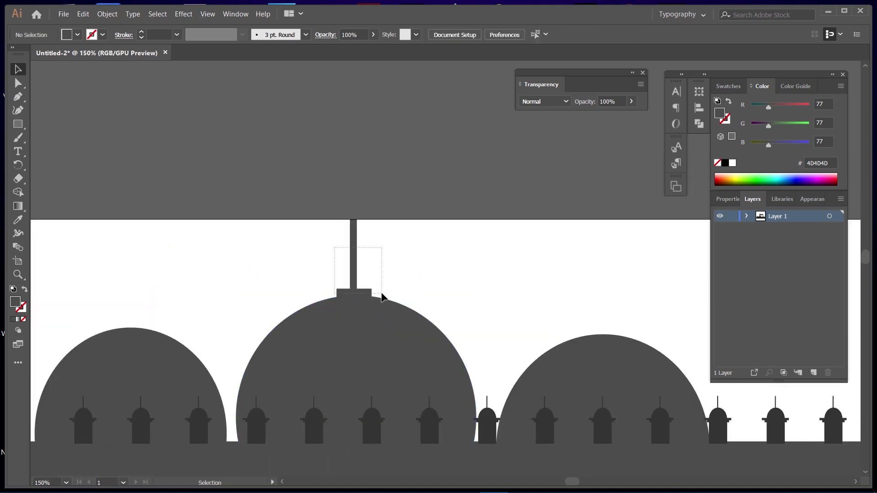
{"action": "left_click_drag", "start_coordinate": [355, 293], "coordinate": [143, 325]}
{"action": "mouse_move", "coordinate": [382, 296]}
{"action": "left_mouse_down"}
{"action": "mouse_move", "coordinate": [601, 307]}
{"action": "mouse_move", "coordinate": [480, 284]}
{"action": "left_mouse_up"}
{"action": "key", "text": "ctrl+minus"}
{"action": "key", "text": "ctrl+minus"}
Group the right dome with its spire and move it between the other domes
{"action": "left_click", "coordinate": [515, 274], "text": "shift"}
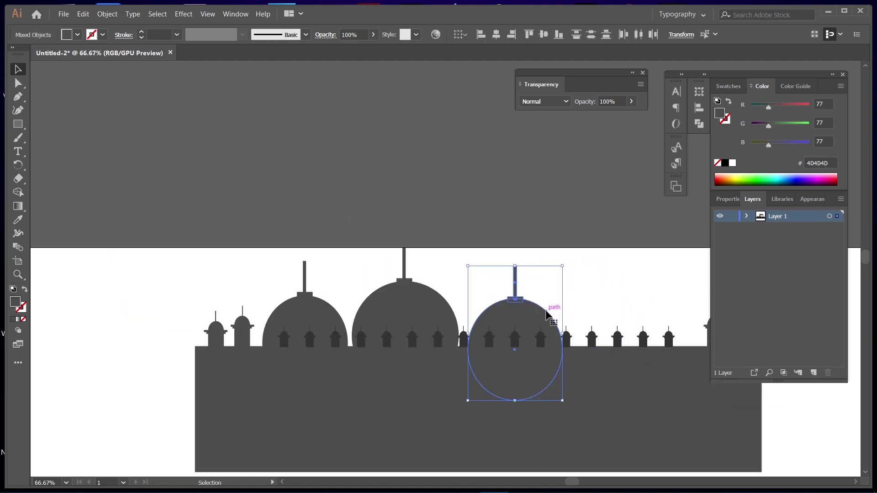
{"action": "left_click_drag", "start_coordinate": [548, 309], "coordinate": [623, 313]}
{"action": "key", "text": "ctrl+shift+a"}
{"action": "scroll", "coordinate": [498, 313], "scroll_direction": "right", "scroll_amount": 3}
{"action": "left_click_drag", "start_coordinate": [498, 313], "coordinate": [408, 313]}
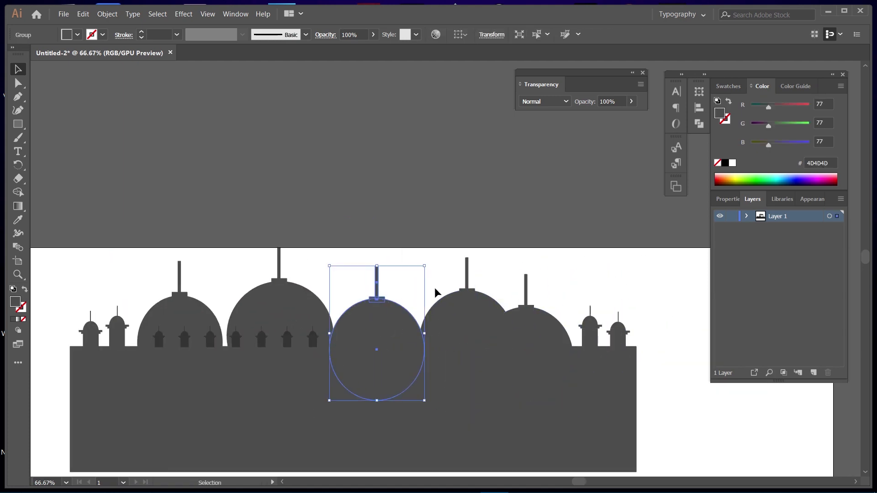
Send one dome to back and another backward, then draw a thin bar along the dome base
{"action": "right_click", "coordinate": [392, 322]}
{"action": "left_click", "coordinate": [533, 459]}
{"action": "right_click", "coordinate": [462, 304]}
{"action": "left_click", "coordinate": [588, 433]}
{"action": "left_click", "coordinate": [685, 345]}
{"action": "key", "text": "ctrl+minus"}
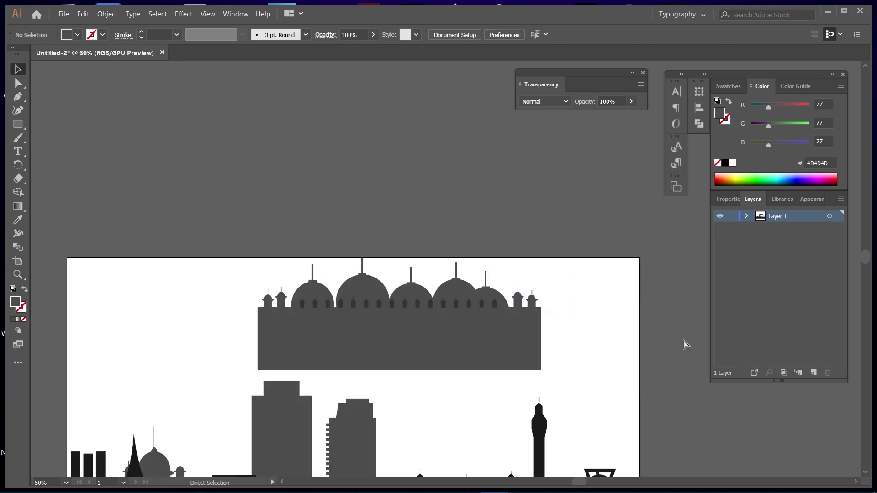
{"action": "left_click_drag", "start_coordinate": [251, 317], "coordinate": [545, 316]}
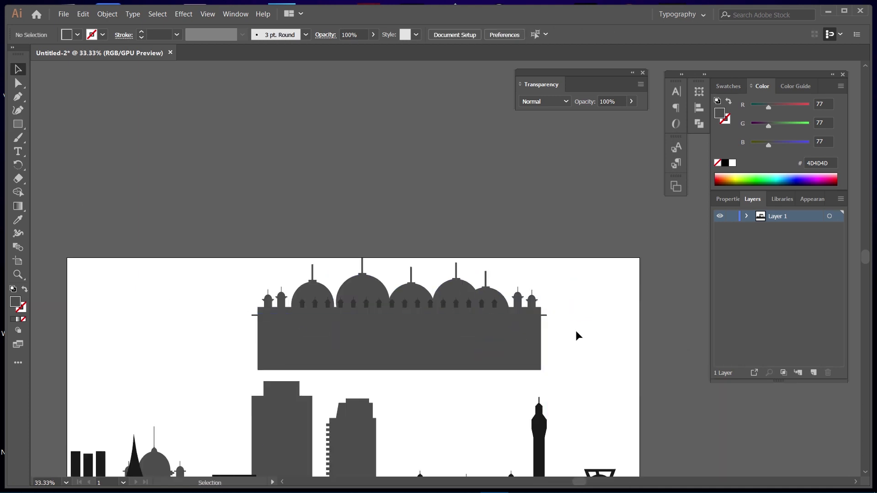
Copy the thin bar further down the wall
{"action": "key", "text": "ctrl+plus"}
{"action": "key", "text": "ctrl+plus"}
{"action": "key", "text": "v"}
{"action": "left_click_drag", "start_coordinate": [63, 368], "coordinate": [62, 373]}
{"action": "key", "text": "ctrl+minus"}
{"action": "key", "text": "ctrl+minus"}
Move the mosque onto the skyline's right, shrink it and send it behind the dark buildings
{"action": "left_click_drag", "start_coordinate": [398, 279], "coordinate": [530, 413]}
{"action": "left_click_drag", "start_coordinate": [621, 441], "coordinate": [582, 446]}
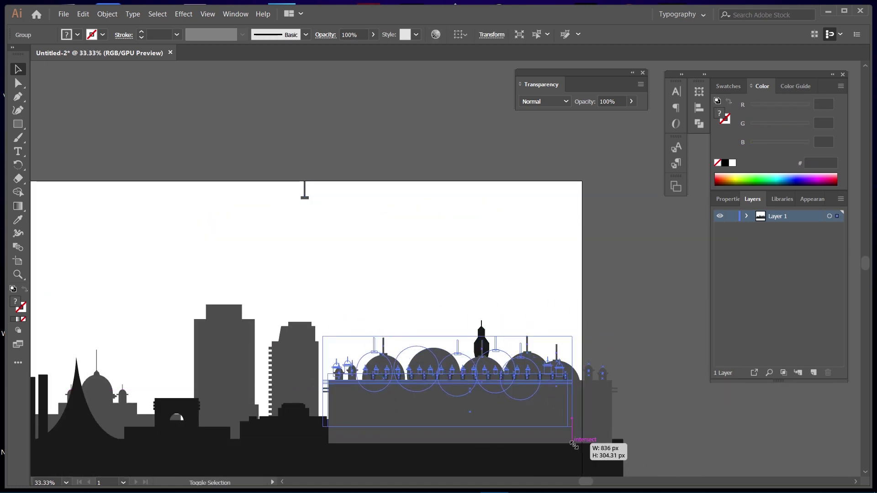
{"action": "right_click", "coordinate": [529, 427]}
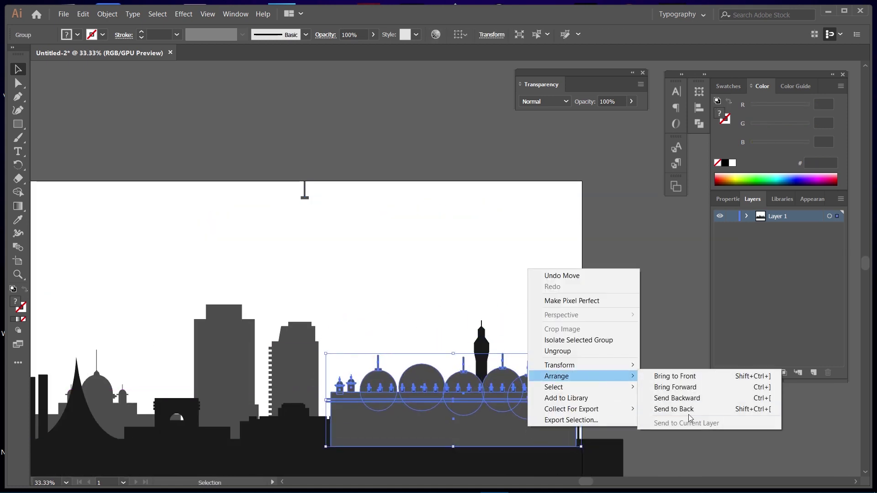
{"action": "left_click", "coordinate": [676, 417]}
Move the stray spire piece into the skyline and deselect the mosque
{"action": "mouse_move", "coordinate": [305, 191]}
{"action": "left_mouse_down"}
{"action": "mouse_move", "coordinate": [399, 353]}
{"action": "mouse_move", "coordinate": [438, 347]}
{"action": "left_mouse_up"}
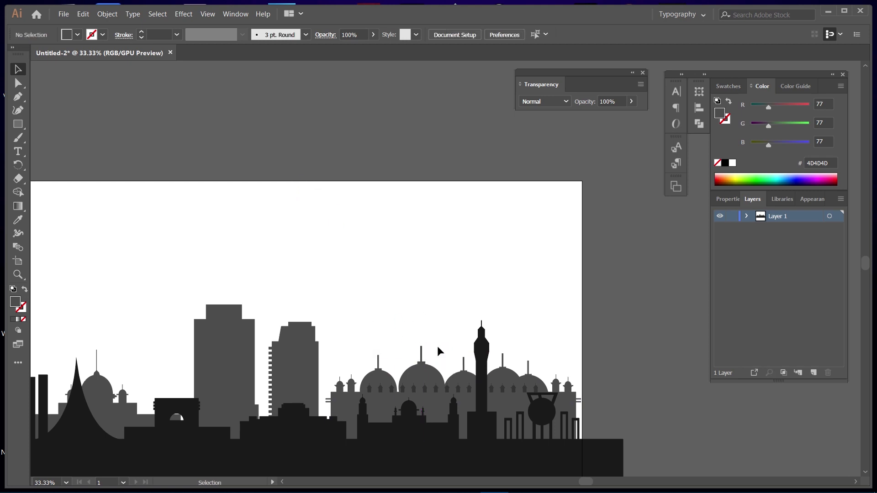
{"action": "left_click", "coordinate": [429, 369]}
{"action": "right_click", "coordinate": [437, 413]}
{"action": "left_click", "coordinate": [670, 328]}
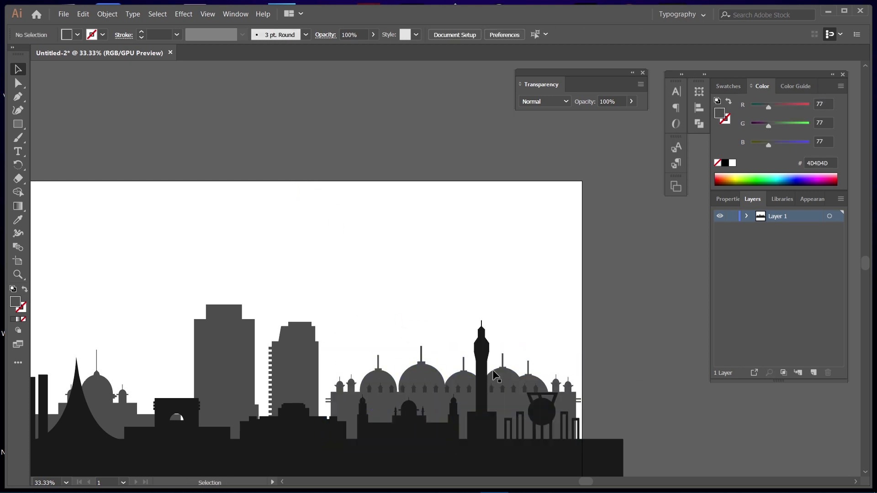
{"action": "left_click", "coordinate": [670, 328]}
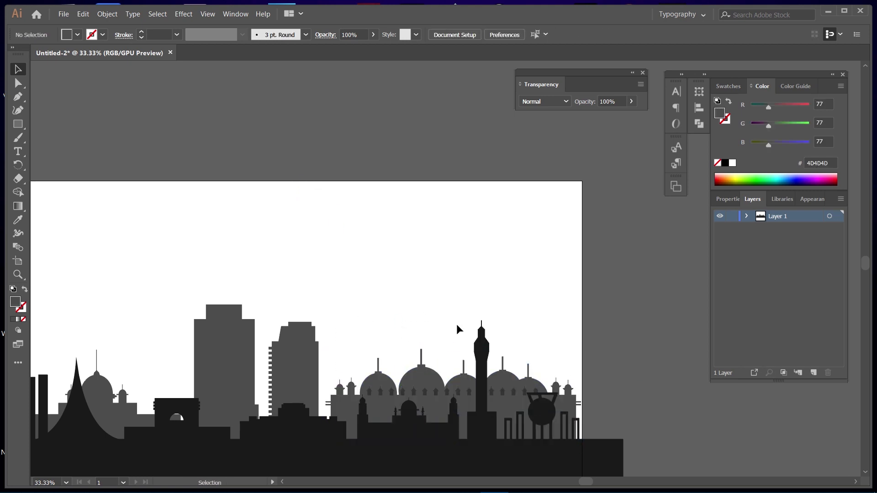
{"action": "scroll", "coordinate": [366, 291], "scroll_direction": "left", "scroll_amount": 5}
Draw a large building rectangle with a flat roof strip and stepped roof layers
{"action": "left_click_drag", "start_coordinate": [188, 220], "coordinate": [300, 314]}
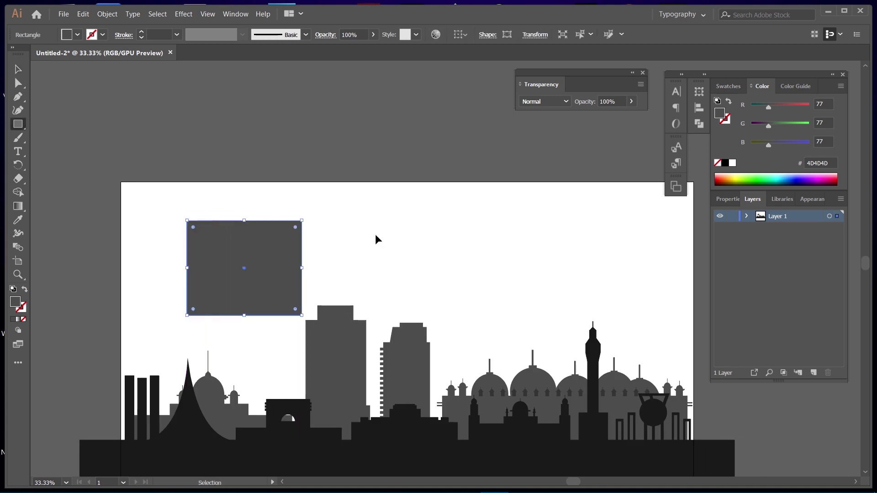
{"action": "key", "text": "ctrl+="}
{"action": "mouse_move", "coordinate": [342, 163]}
{"action": "left_mouse_down"}
{"action": "mouse_move", "coordinate": [547, 194]}
{"action": "mouse_move", "coordinate": [537, 171]}
{"action": "left_mouse_up"}
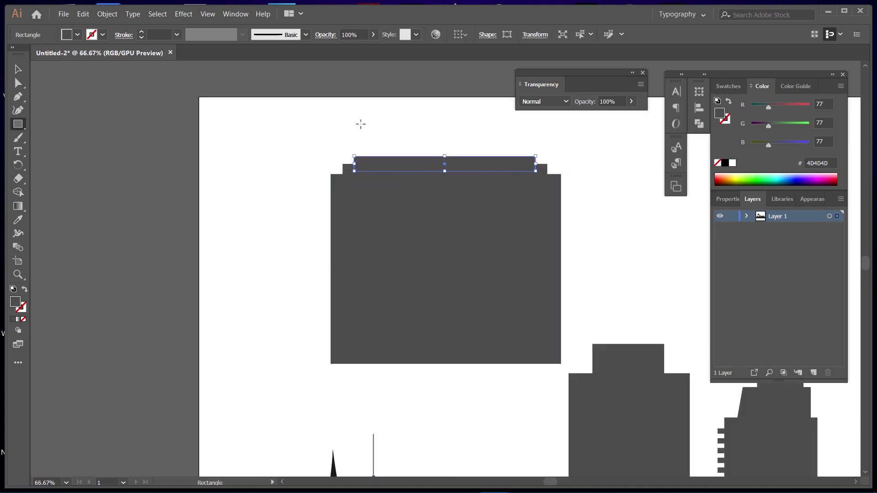
{"action": "mouse_move", "coordinate": [361, 122]}
{"action": "left_mouse_down"}
{"action": "mouse_move", "coordinate": [383, 157]}
{"action": "mouse_move", "coordinate": [517, 137]}
{"action": "left_mouse_up"}
{"action": "key", "text": "v"}
Add two small roof towers and round the building body's corners
{"action": "left_click", "coordinate": [551, 136]}
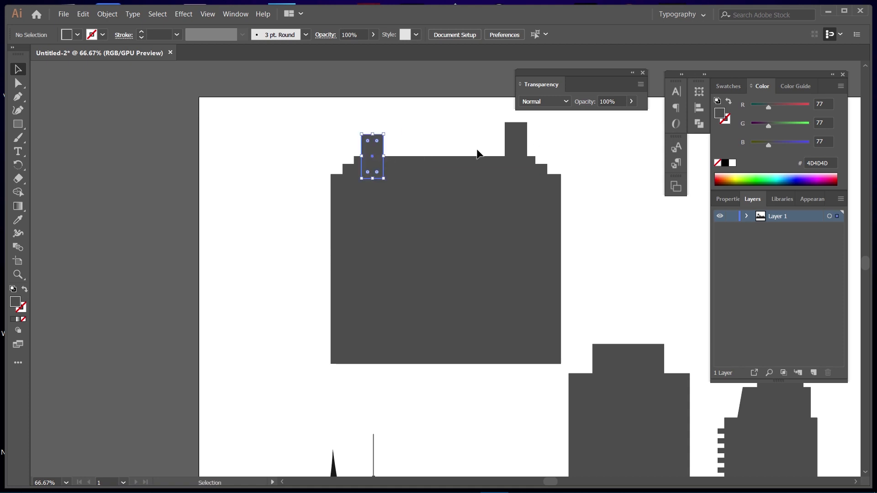
{"action": "left_click", "coordinate": [559, 141]}
{"action": "left_click", "coordinate": [516, 147]}
{"action": "left_click", "coordinate": [571, 143]}
{"action": "left_click", "coordinate": [337, 182]}
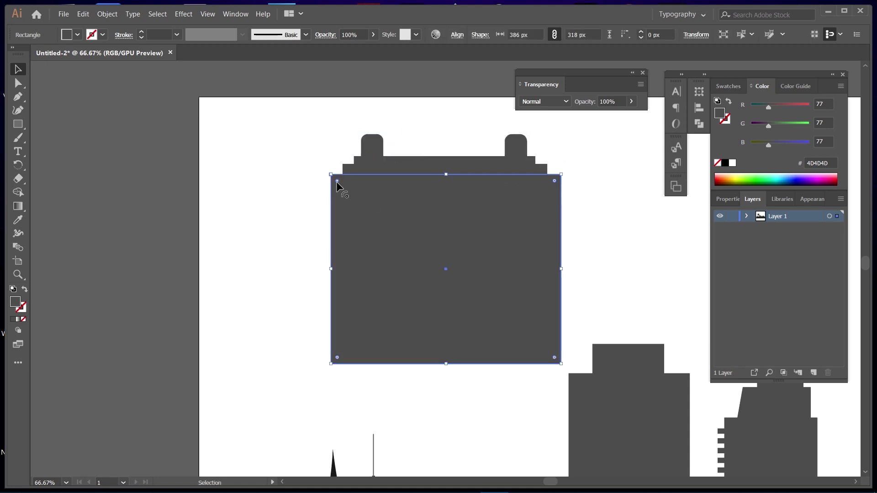
{"action": "mouse_move", "coordinate": [336, 182]}
{"action": "left_mouse_down"}
{"action": "mouse_move", "coordinate": [344, 189]}
{"action": "mouse_move", "coordinate": [363, 167]}
{"action": "left_mouse_up"}
{"action": "key", "text": "a"}
{"action": "left_click", "coordinate": [347, 182]}
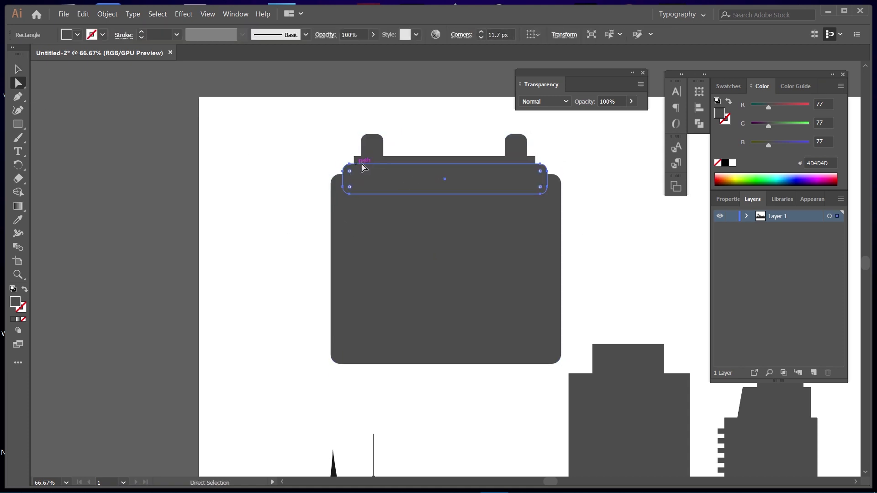
{"action": "key", "text": "v"}
Group the building, fill it mid grey, shrink it and send it behind the skyline
{"action": "left_click_drag", "start_coordinate": [301, 119], "coordinate": [608, 278]}
{"action": "key", "text": "ctrl+g"}
{"action": "key", "text": "ctrl+minus"}
{"action": "key", "text": "ctrl+minus"}
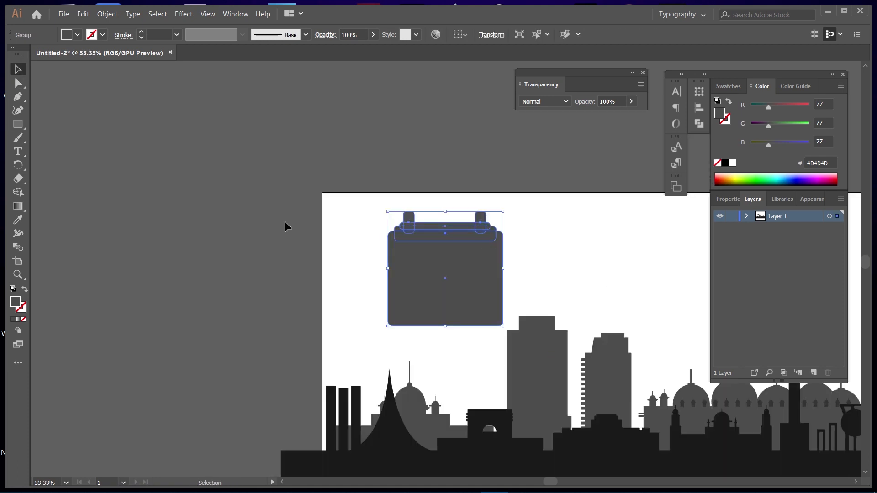
{"action": "left_click", "coordinate": [73, 35]}
{"action": "left_click", "coordinate": [51, 87]}
{"action": "mouse_move", "coordinate": [503, 327]}
{"action": "left_mouse_down"}
{"action": "mouse_move", "coordinate": [464, 287]}
{"action": "mouse_move", "coordinate": [383, 415]}
{"action": "left_mouse_up"}
{"action": "right_click", "coordinate": [383, 415]}
{"action": "left_click", "coordinate": [533, 396]}
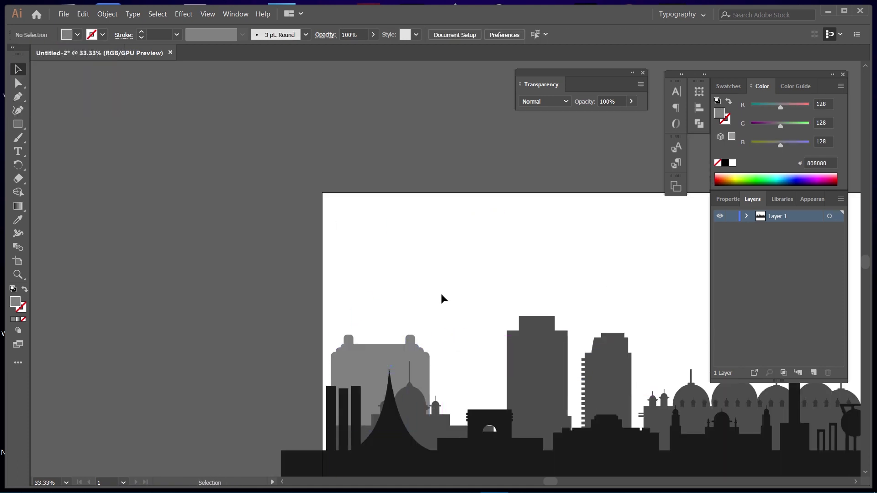
Open and close the grey building's context menu without changes
{"action": "right_click", "coordinate": [395, 359]}
{"action": "left_click", "coordinate": [393, 333]}
{"action": "right_click", "coordinate": [406, 360]}
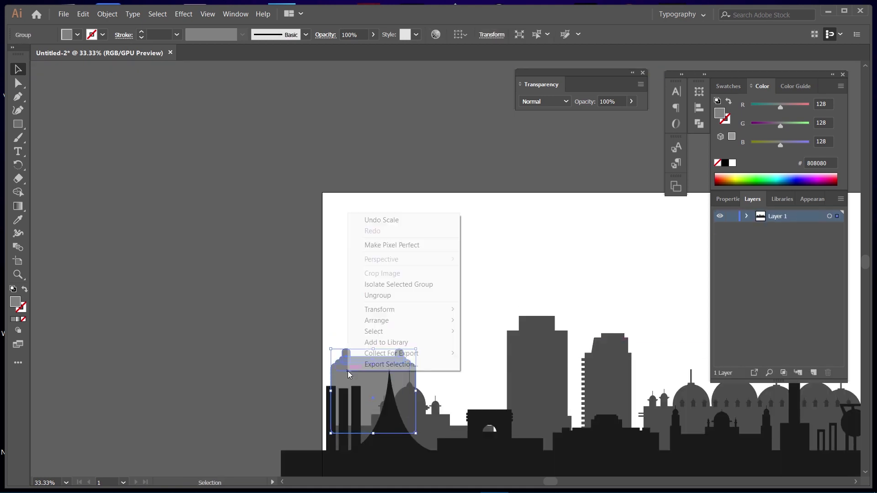
{"action": "left_click", "coordinate": [398, 305]}
{"action": "scroll", "coordinate": [398, 305], "scroll_direction": "up", "scroll_amount": 3}
Make the building body's top-left corner square again
{"action": "key", "text": "a"}
{"action": "left_click", "coordinate": [451, 270]}
{"action": "scroll", "coordinate": [450, 270], "scroll_direction": "up", "scroll_amount": 3}
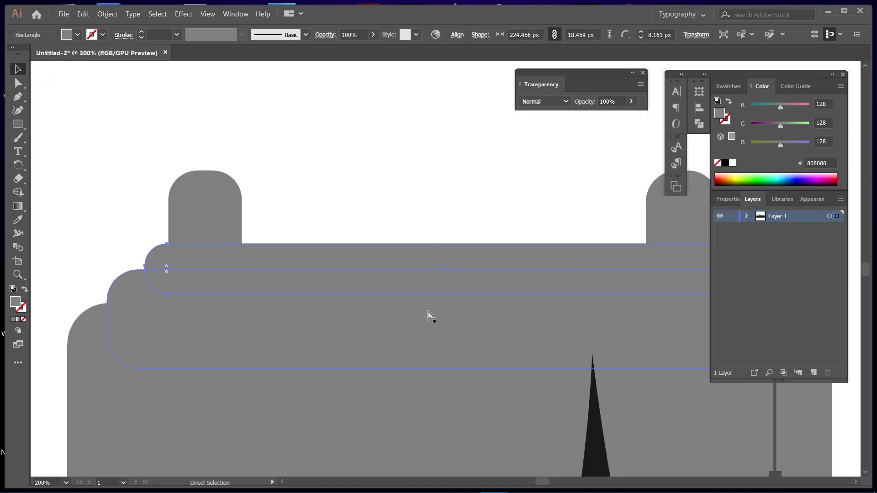
{"action": "left_click_drag", "start_coordinate": [95, 337], "coordinate": [98, 334]}
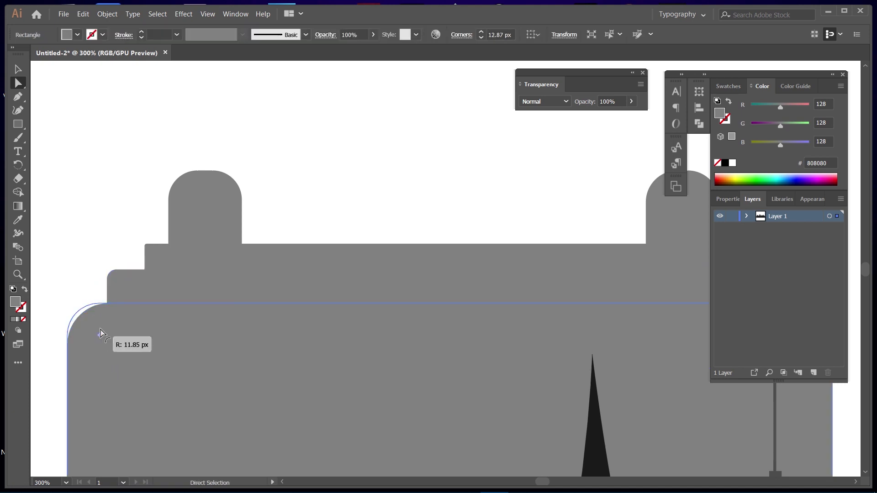
{"action": "left_click", "coordinate": [150, 289]}
{"action": "scroll", "coordinate": [109, 251], "scroll_direction": "down", "scroll_amount": 6}
Select the grey building and undo the recent stray edits
{"action": "left_click", "coordinate": [420, 269]}
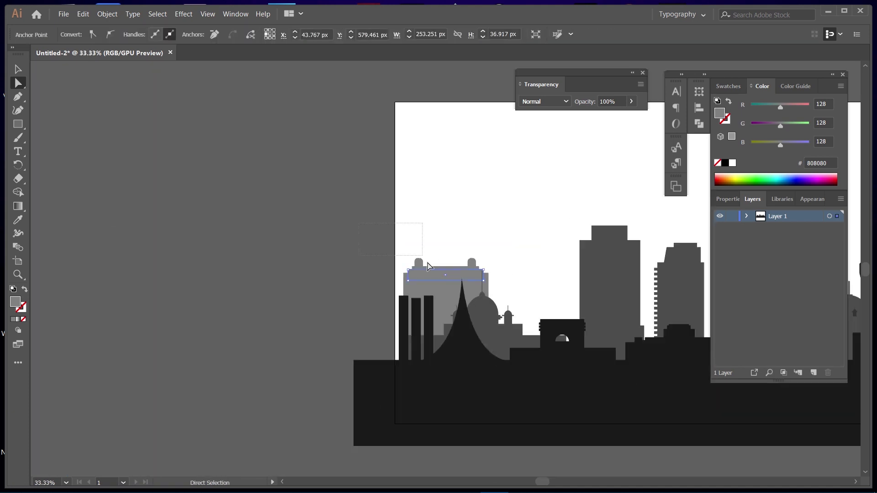
{"action": "right_click", "coordinate": [413, 270]}
{"action": "key", "text": "Escape"}
{"action": "left_click", "coordinate": [503, 281]}
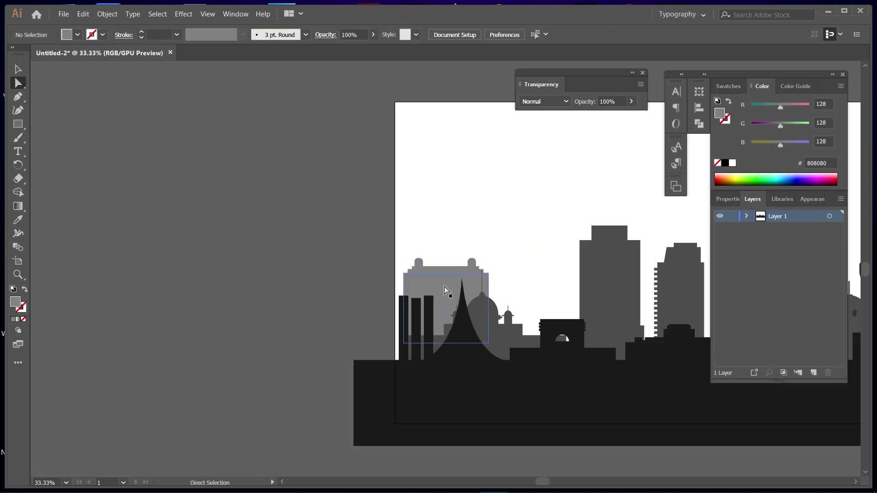
{"action": "left_click", "coordinate": [428, 270], "text": "ctrl"}
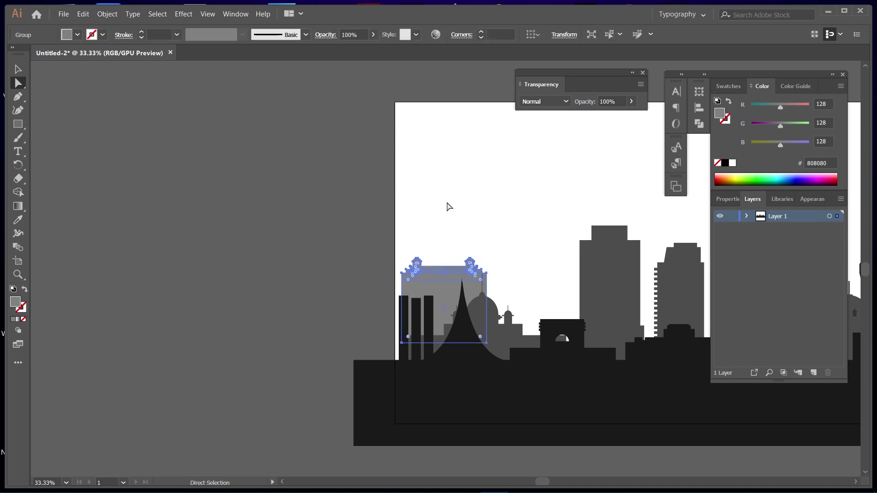
{"action": "key", "text": "ctrl+z"}
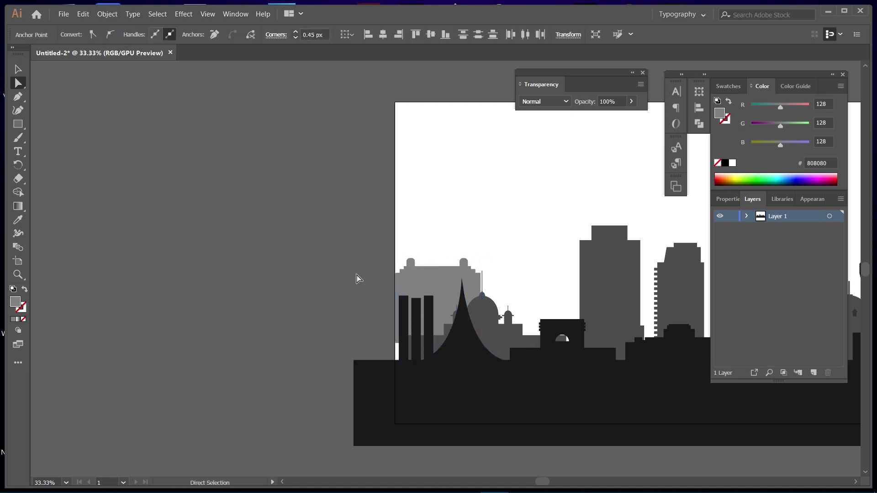
{"action": "key", "text": "ctrl+z"}
{"action": "key", "text": "ctrl+z"}
{"action": "key", "text": "ctrl+z"}
{"action": "key", "text": "ctrl+z"}
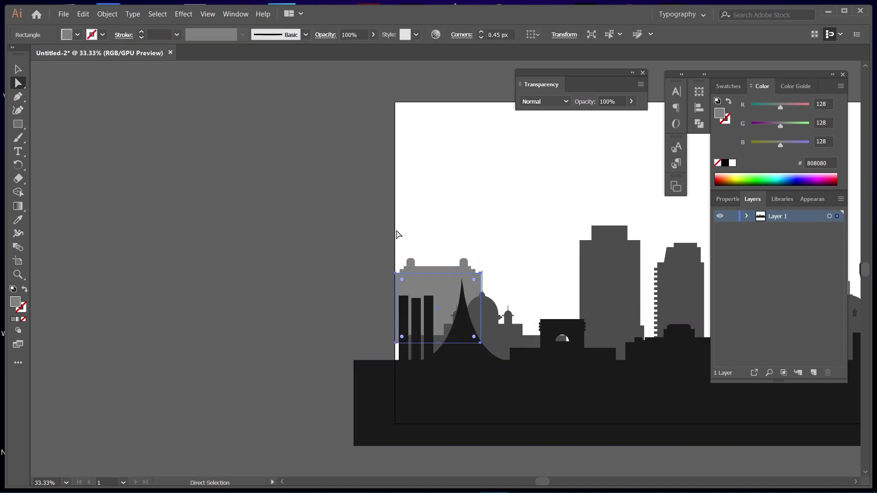
{"action": "key", "text": "ctrl+z"}
{"action": "key", "text": "ctrl+z"}
{"action": "key", "text": "ctrl+z"}
{"action": "key", "text": "ctrl+z"}
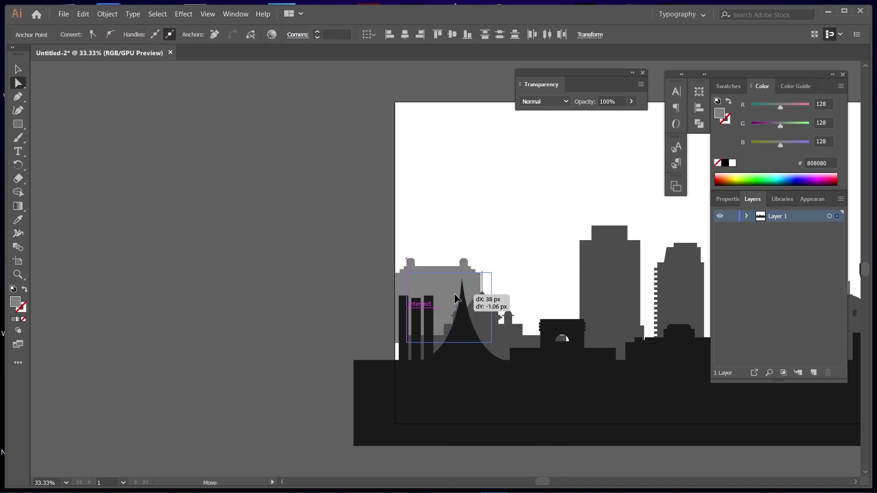
{"action": "key", "text": "ctrl+z"}
{"action": "key", "text": "ctrl+z"}
{"action": "key", "text": "ctrl+z"}
{"action": "key", "text": "ctrl+z"}
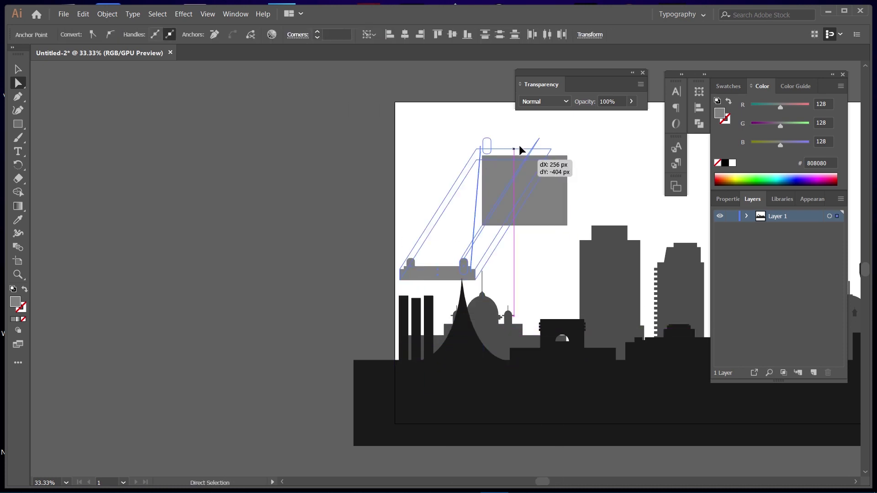
{"action": "key", "text": "ctrl+z"}
{"action": "key", "text": "ctrl+z"}
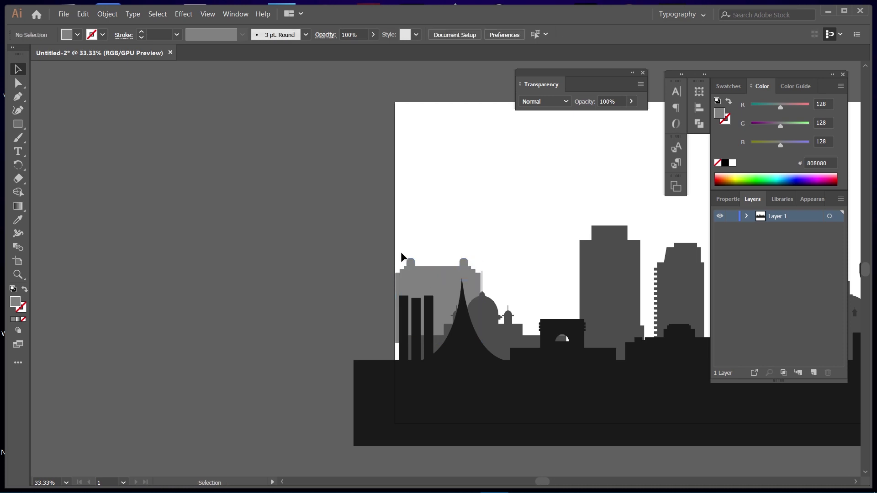
Lower the grey building behind the left black landmarks and deselect it
{"action": "left_click_drag", "start_coordinate": [404, 252], "coordinate": [432, 241]}
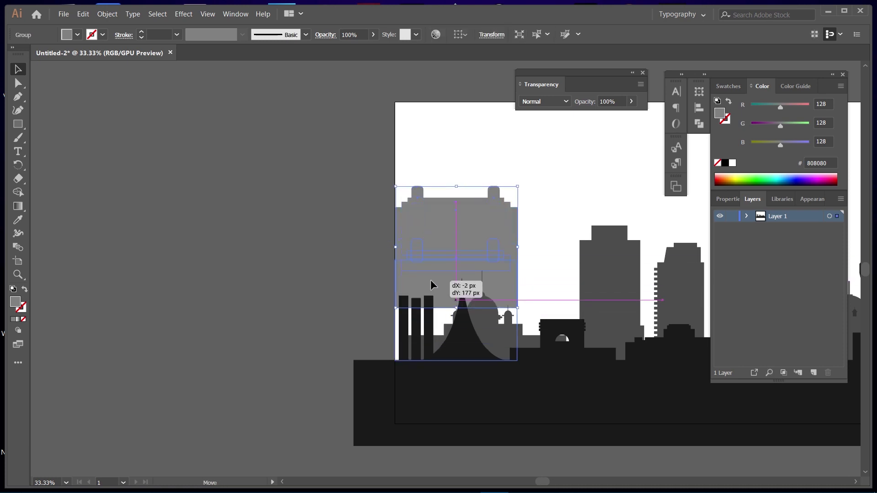
{"action": "left_click_drag", "start_coordinate": [430, 285], "coordinate": [430, 285]}
{"action": "scroll", "coordinate": [263, 194], "scroll_direction": "right", "scroll_amount": 5}
{"action": "left_click", "coordinate": [168, 260]}
{"action": "left_click", "coordinate": [180, 138]}
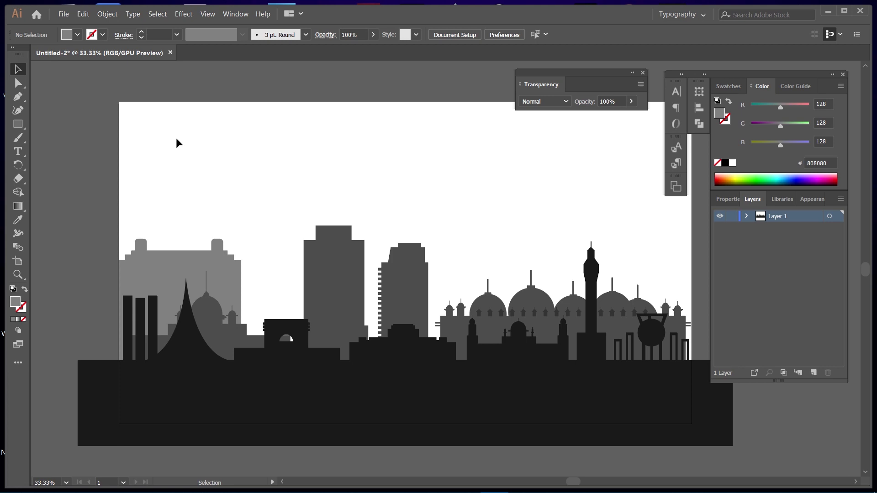
Draw a base block with narrower stacked tiers for a new skyscraper
{"action": "key", "text": "m"}
{"action": "left_click_drag", "start_coordinate": [242, 144], "coordinate": [294, 221]}
{"action": "key", "text": "ctrl+equal"}
{"action": "key", "text": "ctrl+equal"}
{"action": "left_click_drag", "start_coordinate": [294, 265], "coordinate": [252, 407]}
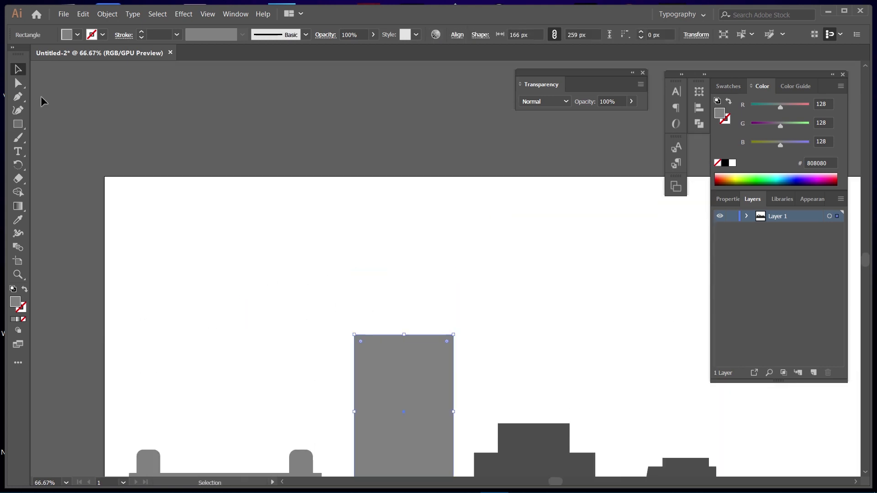
{"action": "left_click", "coordinate": [18, 124]}
{"action": "left_click_drag", "start_coordinate": [358, 260], "coordinate": [439, 363]}
{"action": "left_click_drag", "start_coordinate": [343, 238], "coordinate": [343, 298]}
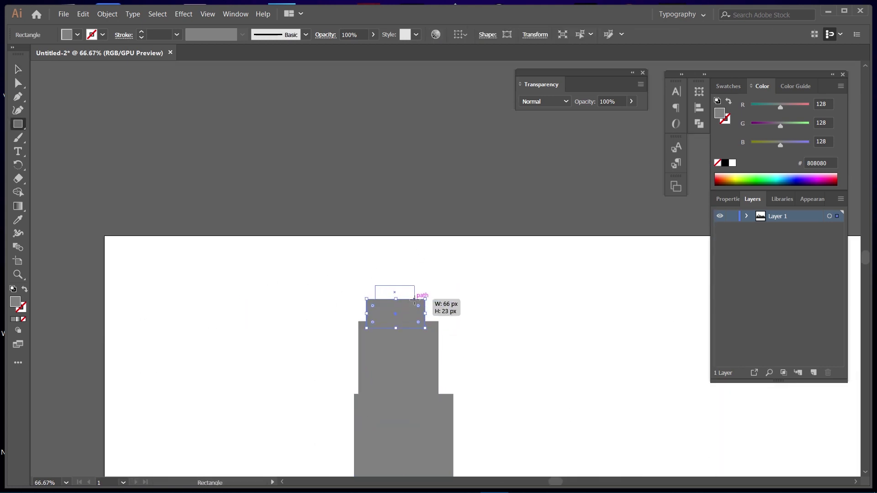
{"action": "left_click_drag", "start_coordinate": [430, 328], "coordinate": [411, 298]}
Stretch the top tier and pull its top anchors together into a pointed peak
{"action": "key", "text": "v"}
{"action": "left_click", "coordinate": [476, 288]}
{"action": "key", "text": "ctrl+equal"}
{"action": "key", "text": "ctrl+equal"}
{"action": "key", "text": "ctrl+equal"}
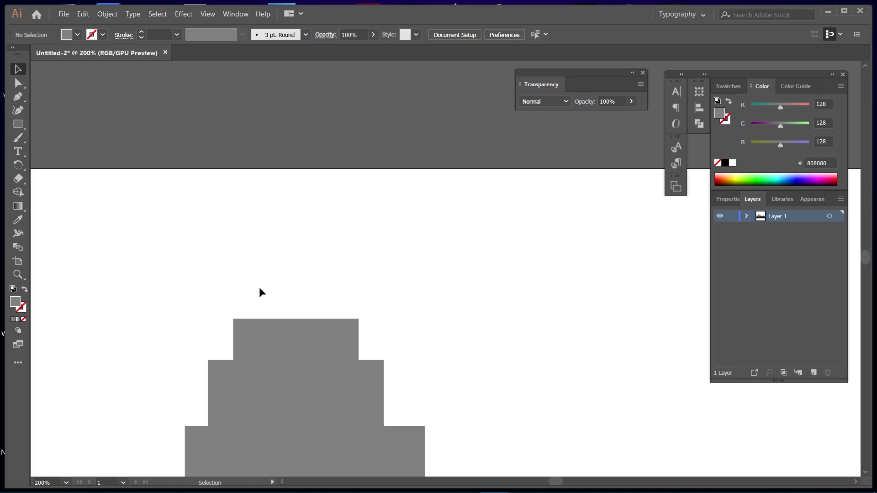
{"action": "left_click_drag", "start_coordinate": [324, 317], "coordinate": [359, 317]}
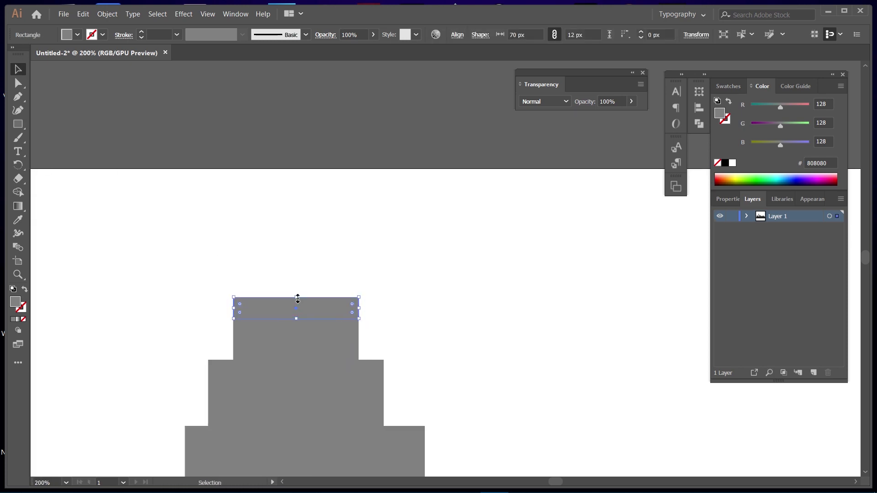
{"action": "left_click_drag", "start_coordinate": [358, 229], "coordinate": [233, 317]}
{"action": "key", "text": "a"}
{"action": "left_click_drag", "start_coordinate": [233, 230], "coordinate": [296, 229]}
{"action": "left_click_drag", "start_coordinate": [358, 229], "coordinate": [297, 229]}
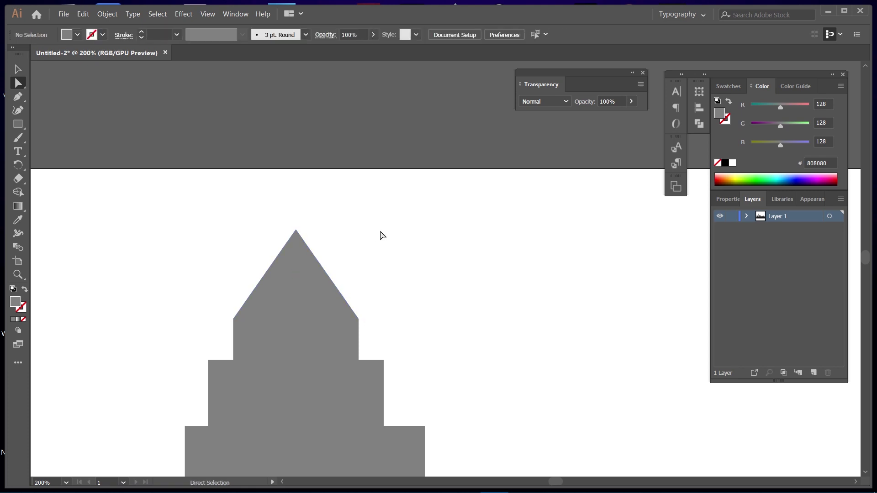
Move the grouped tower onto the skyline and send it to the back
{"action": "key", "text": "ctrl+0"}
{"action": "key", "text": "v"}
{"action": "key", "text": "ctrl+equal"}
{"action": "key", "text": "ctrl+equal"}
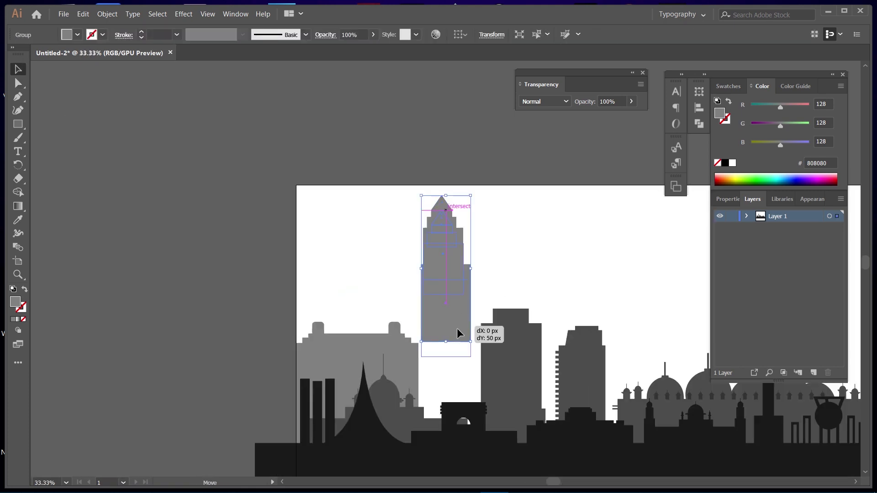
{"action": "left_click_drag", "start_coordinate": [452, 274], "coordinate": [467, 395]}
{"action": "right_click", "coordinate": [467, 396]}
{"action": "left_click", "coordinate": [641, 372]}
Add a column of small side ledges by copying and repeating one ledge
{"action": "key", "text": "a"}
{"action": "key", "text": "ctrl+equal"}
{"action": "key", "text": "ctrl+equal"}
{"action": "key", "text": "ctrl+equal"}
{"action": "scroll", "coordinate": [220, 117], "scroll_direction": "down", "scroll_amount": 4}
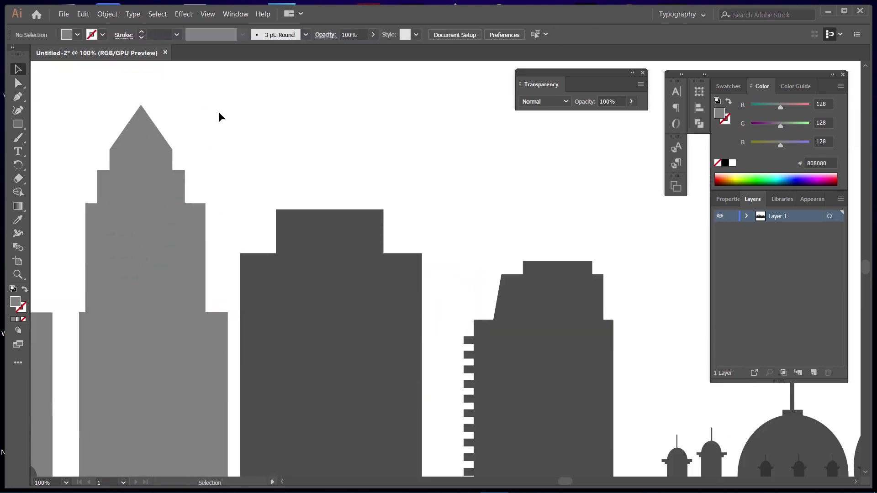
{"action": "left_click_drag", "start_coordinate": [216, 216], "coordinate": [209, 212]}
{"action": "key", "text": "ctrl+equal"}
{"action": "key", "text": "v"}
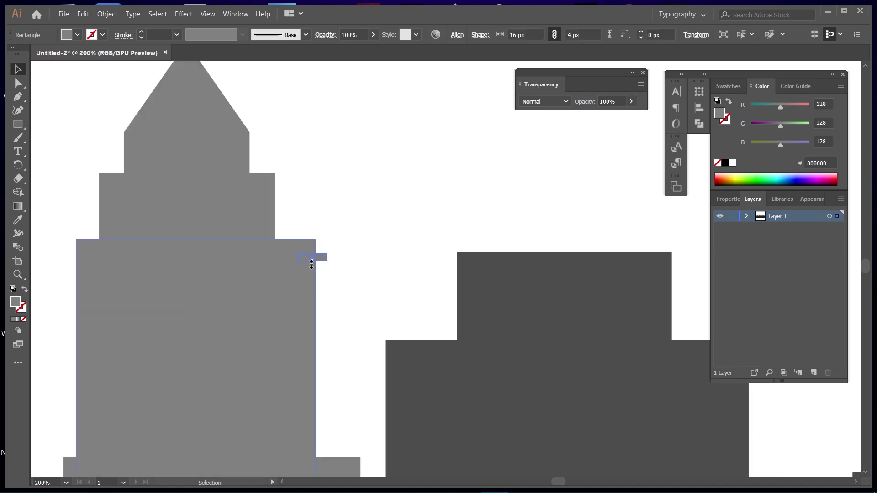
{"action": "left_click_drag", "start_coordinate": [321, 265], "coordinate": [321, 285]}
{"action": "left_click", "coordinate": [383, 286]}
{"action": "key", "text": "ctrl+minus"}
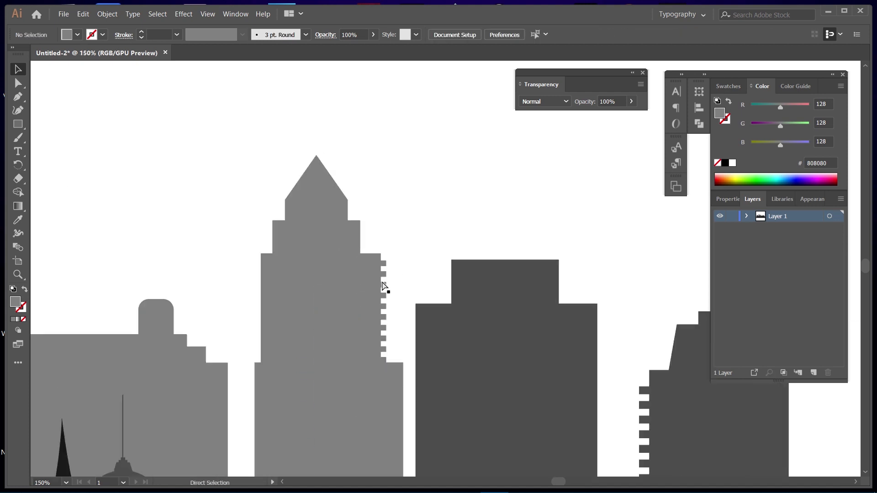
{"action": "key", "text": "ctrl+minus"}
Draw a thin cap on the dark building and match its 4D4D4D dark grey fill
{"action": "scroll", "coordinate": [410, 211], "scroll_direction": "right", "scroll_amount": 2}
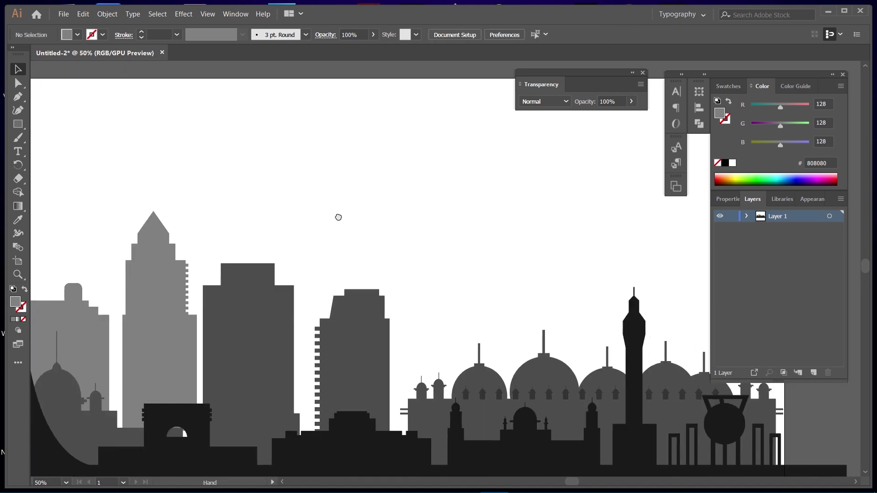
{"action": "scroll", "coordinate": [339, 218], "scroll_direction": "right", "scroll_amount": 3}
{"action": "key", "text": "m"}
{"action": "left_click_drag", "start_coordinate": [140, 167], "coordinate": [242, 183]}
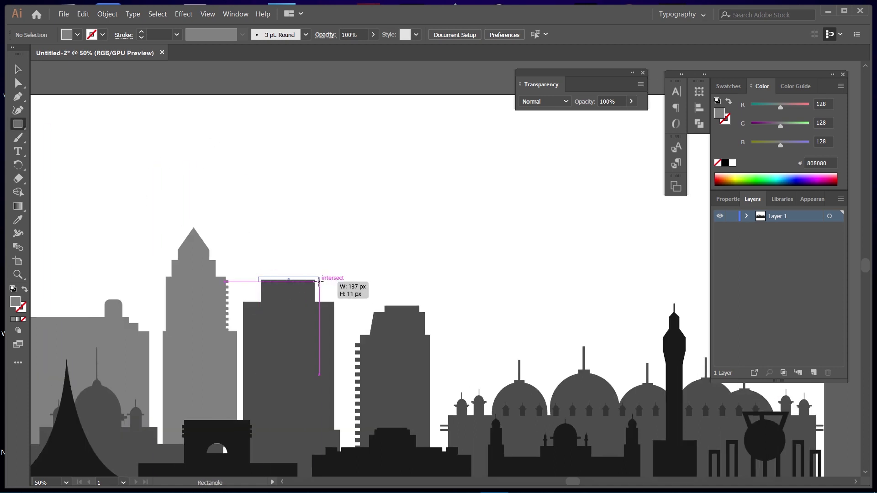
{"action": "left_click_drag", "start_coordinate": [320, 282], "coordinate": [319, 282]}
{"action": "key", "text": "v"}
Draw a tall tower rectangle topped with three thin antennas, then select it
{"action": "scroll", "coordinate": [343, 261], "scroll_direction": "right", "scroll_amount": 3}
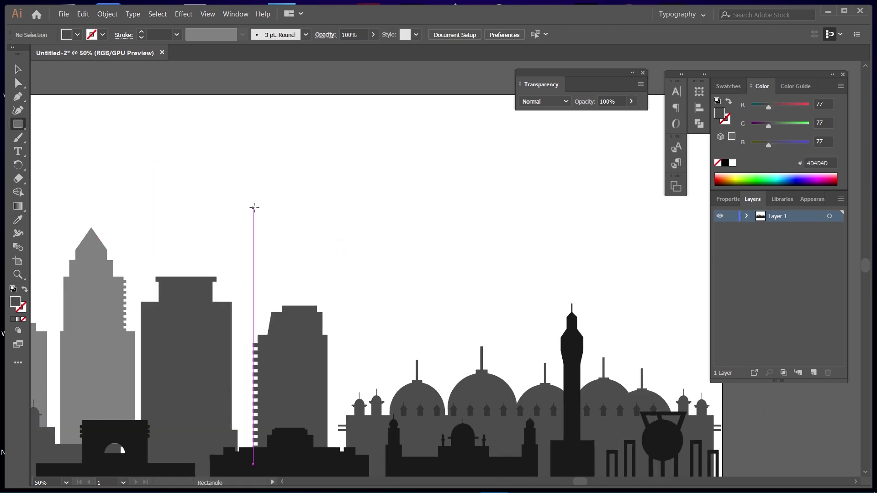
{"action": "scroll", "coordinate": [255, 208], "scroll_direction": "down", "scroll_amount": 2}
{"action": "scroll", "coordinate": [254, 208], "scroll_direction": "up", "scroll_amount": 2}
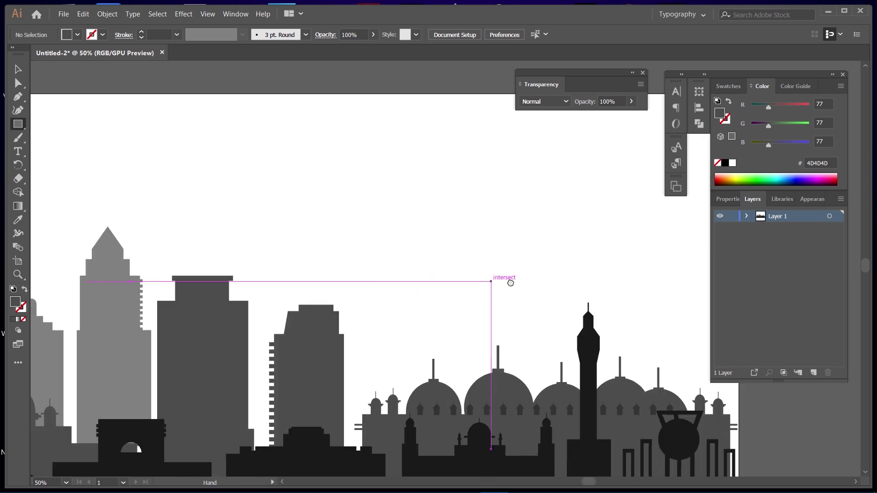
{"action": "scroll", "coordinate": [513, 280], "scroll_direction": "left", "scroll_amount": 3}
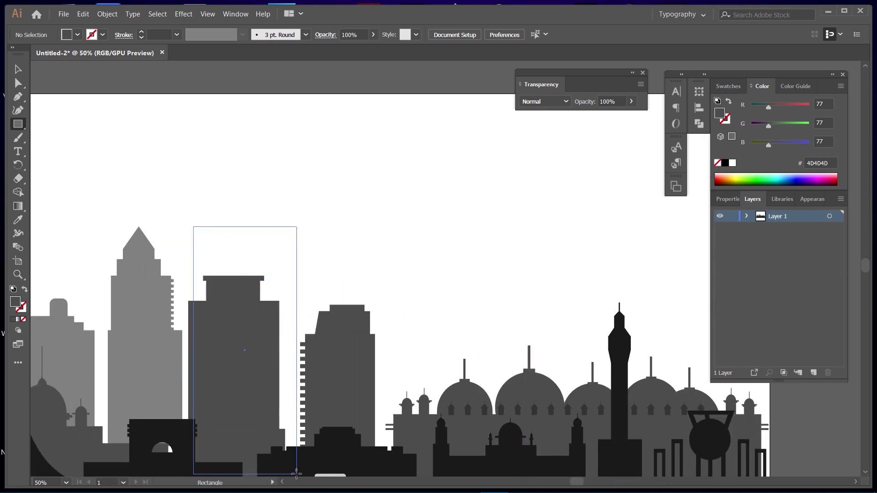
{"action": "left_click_drag", "start_coordinate": [297, 474], "coordinate": [297, 448]}
{"action": "mouse_move", "coordinate": [290, 190]}
{"action": "left_mouse_down"}
{"action": "mouse_move", "coordinate": [208, 155]}
{"action": "mouse_move", "coordinate": [218, 142]}
{"action": "left_mouse_up"}
{"action": "left_click_drag", "start_coordinate": [246, 155], "coordinate": [249, 123]}
{"action": "left_click_drag", "start_coordinate": [279, 155], "coordinate": [282, 140]}
{"action": "key", "text": "v"}
{"action": "left_click", "coordinate": [350, 145]}
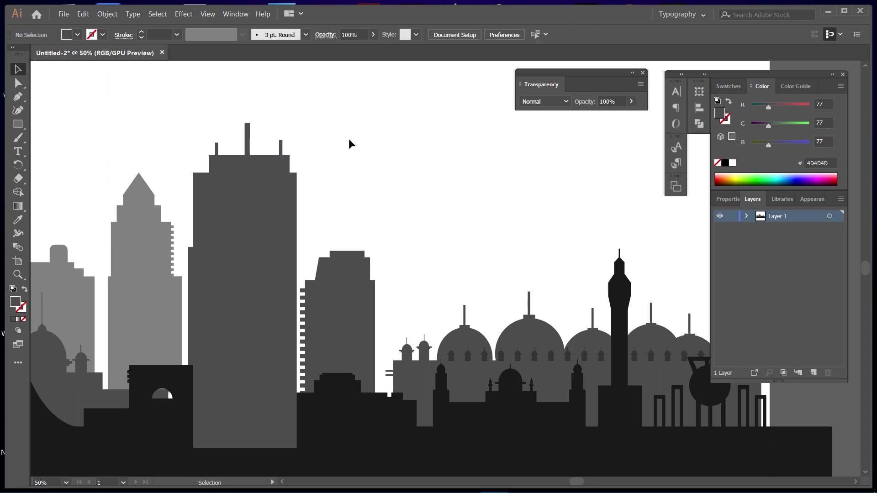
{"action": "left_click_drag", "start_coordinate": [329, 114], "coordinate": [220, 192]}
Refill the antenna tower with 808080 light grey and send it one step backward
{"action": "key", "text": "i"}
{"action": "left_click", "coordinate": [137, 274]}
{"action": "right_click", "coordinate": [267, 220]}
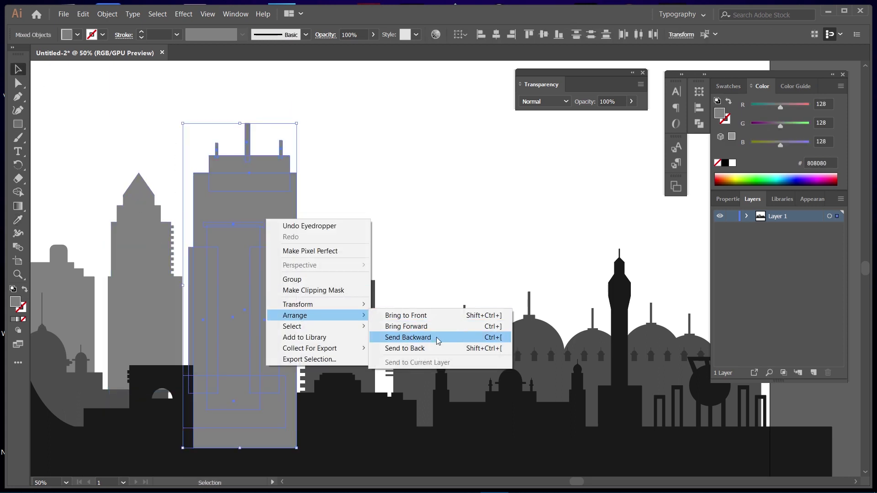
{"action": "left_click", "coordinate": [438, 337]}
{"action": "mouse_move", "coordinate": [180, 108]}
{"action": "left_mouse_down"}
{"action": "mouse_move", "coordinate": [281, 237]}
{"action": "mouse_move", "coordinate": [291, 237]}
{"action": "left_mouse_up"}
{"action": "left_click", "coordinate": [370, 198]}
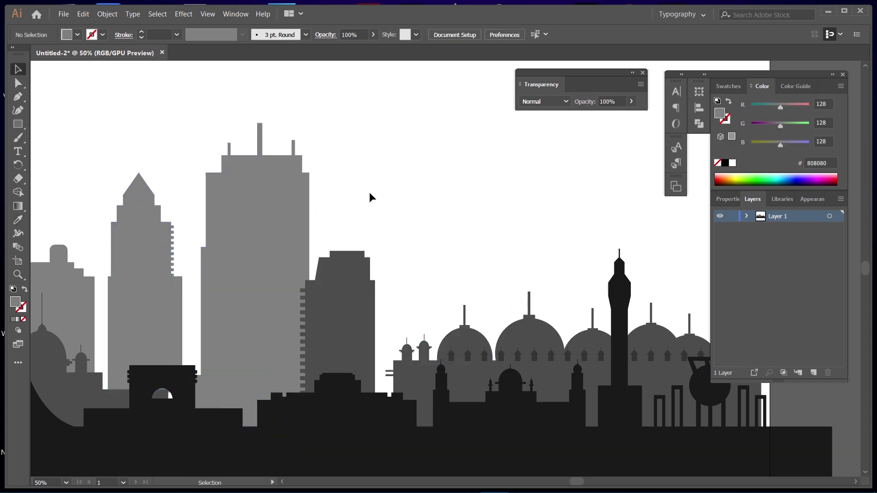
Scale the antenna tower down to a shorter size
{"action": "key", "text": "ctrl+minus"}
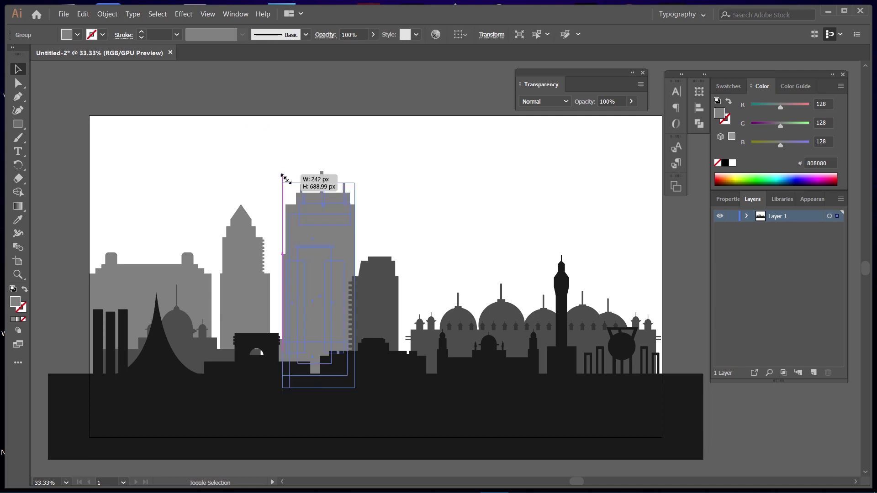
{"action": "left_click_drag", "start_coordinate": [285, 177], "coordinate": [324, 246]}
{"action": "left_click", "coordinate": [367, 185]}
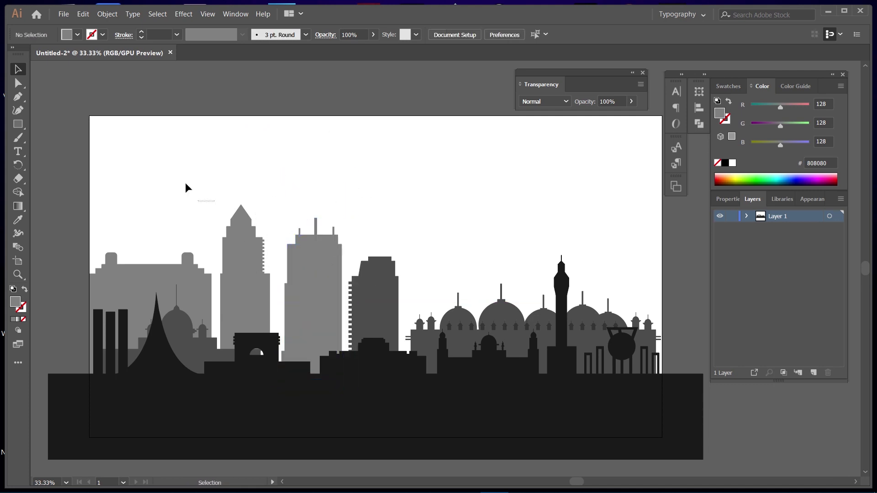
{"action": "left_click", "coordinate": [242, 274]}
{"action": "mouse_move", "coordinate": [220, 205]}
{"action": "left_mouse_down"}
{"action": "mouse_move", "coordinate": [228, 227]}
{"action": "mouse_move", "coordinate": [244, 216]}
{"action": "left_mouse_up"}
{"action": "key", "text": "ctrl+z"}
Send the tower behind the dark arch block and shift it up-left
{"action": "right_click", "coordinate": [251, 275]}
{"action": "left_click", "coordinate": [389, 398]}
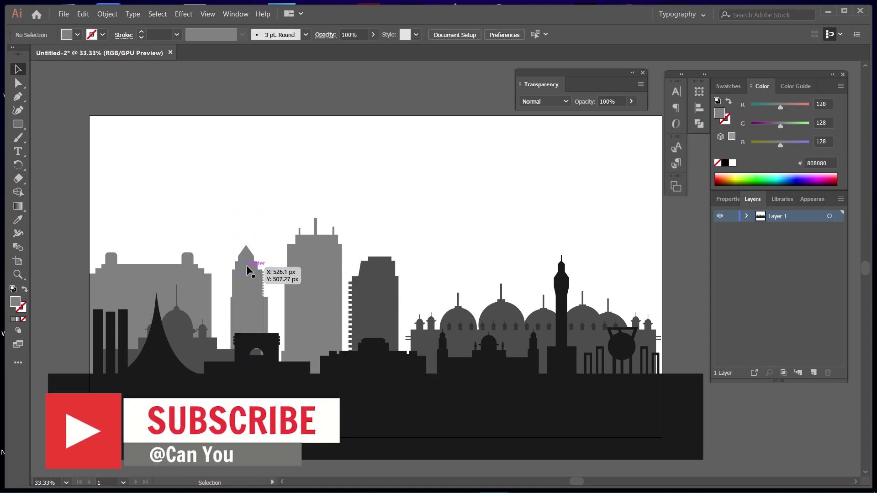
{"action": "left_click_drag", "start_coordinate": [255, 283], "coordinate": [250, 277]}
{"action": "left_click", "coordinate": [268, 207]}
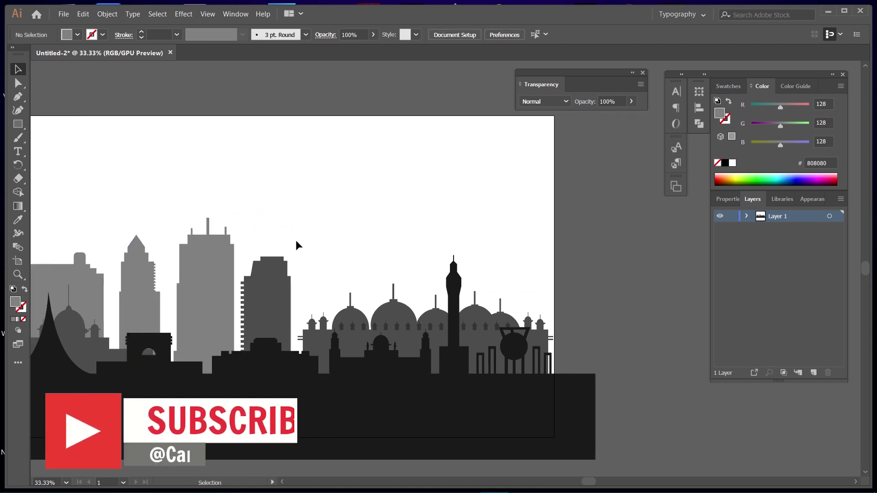
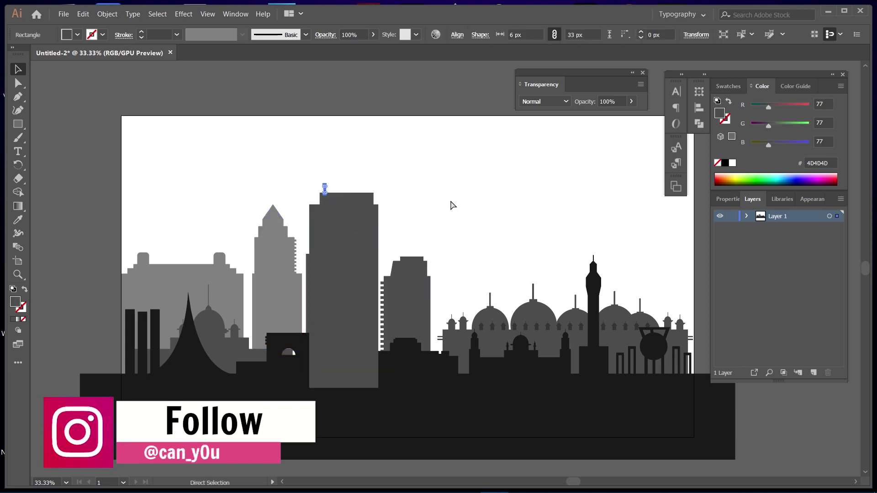
Undo the antenna edit and move the antenna-topped tower into the skyline
{"action": "key", "text": "ctrl+z"}
{"action": "key", "text": "ctrl+z"}
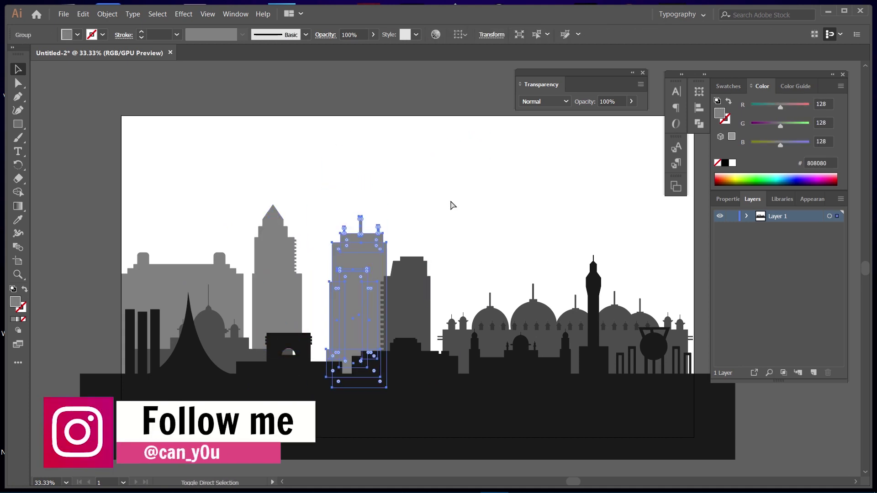
{"action": "mouse_move", "coordinate": [339, 274]}
{"action": "left_mouse_down"}
{"action": "mouse_move", "coordinate": [358, 251]}
{"action": "mouse_move", "coordinate": [353, 239]}
{"action": "left_mouse_up"}
{"action": "key", "text": "ctrl+z"}
Widen the rooftop cap, match its colour to the dark building, and enlarge them together
{"action": "key", "text": "ctrl+plus"}
{"action": "key", "text": "ctrl+plus"}
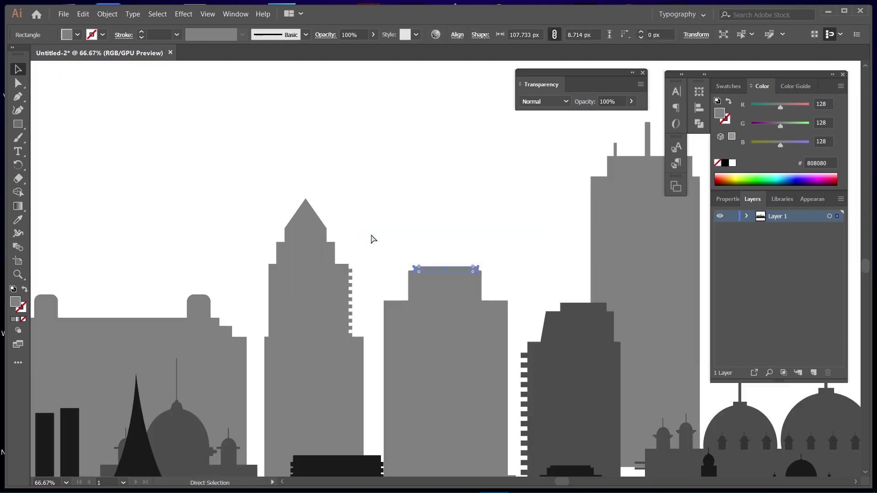
{"action": "key", "text": "ctrl+plus"}
{"action": "key", "text": "ctrl+plus"}
{"action": "left_click_drag", "start_coordinate": [535, 269], "coordinate": [531, 270]}
{"action": "left_click_drag", "start_coordinate": [300, 240], "coordinate": [582, 272]}
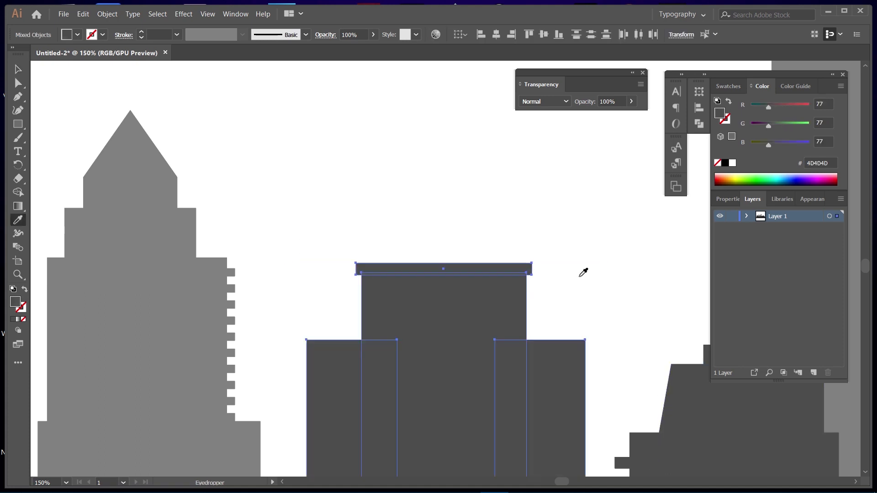
{"action": "key", "text": "ctrl+0"}
{"action": "mouse_move", "coordinate": [415, 285]}
{"action": "left_mouse_down"}
{"action": "mouse_move", "coordinate": [422, 281]}
{"action": "mouse_move", "coordinate": [411, 267]}
{"action": "left_mouse_up"}
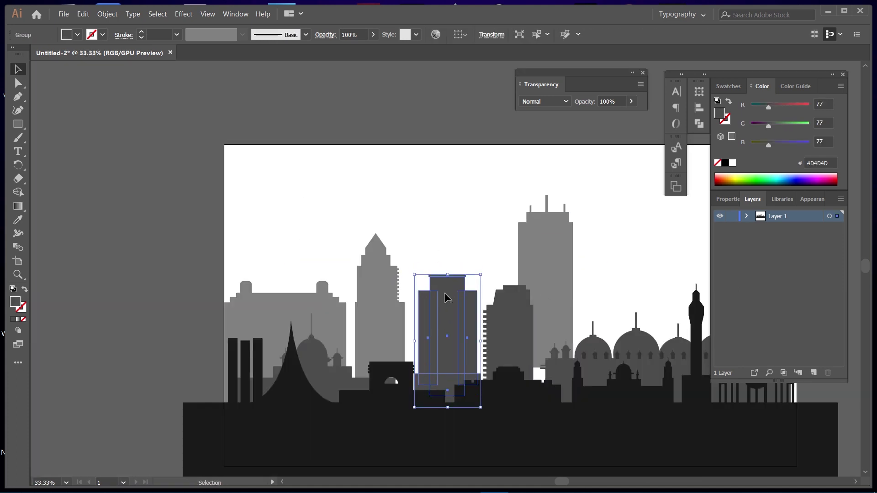
Move the tall grey tower left, behind the dark building
{"action": "left_click", "coordinate": [442, 244]}
{"action": "left_click", "coordinate": [569, 235]}
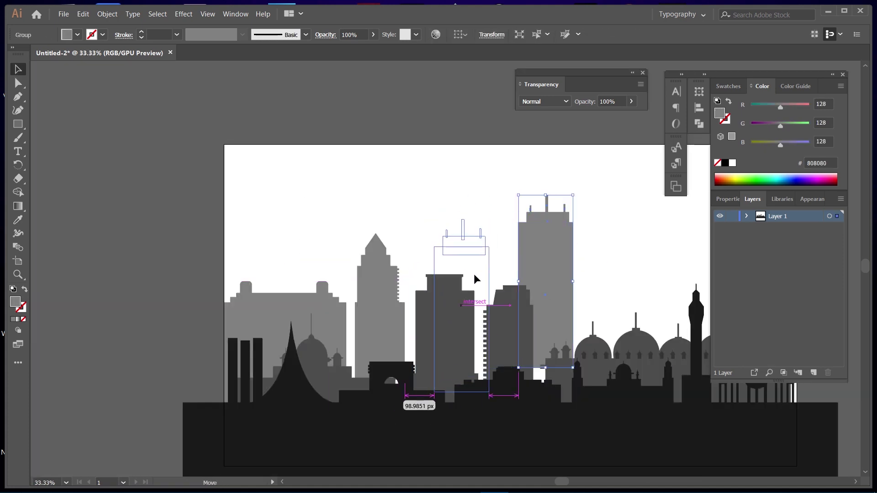
{"action": "left_click_drag", "start_coordinate": [470, 255], "coordinate": [453, 256]}
{"action": "left_click", "coordinate": [570, 278]}
Place a narrowed grey rectangle building in the skyline gap, sent behind the dark building
{"action": "scroll", "coordinate": [395, 274], "scroll_direction": "right", "scroll_amount": 3}
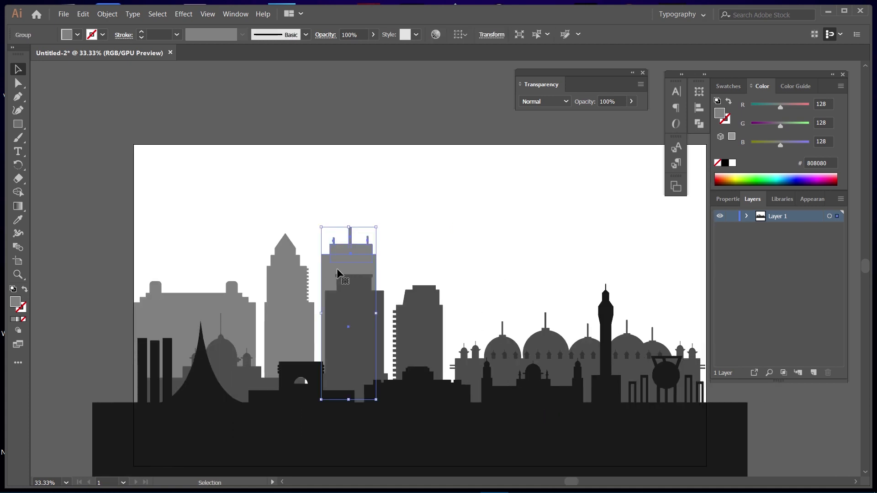
{"action": "left_click_drag", "start_coordinate": [424, 341], "coordinate": [421, 349]}
{"action": "left_click", "coordinate": [402, 262]}
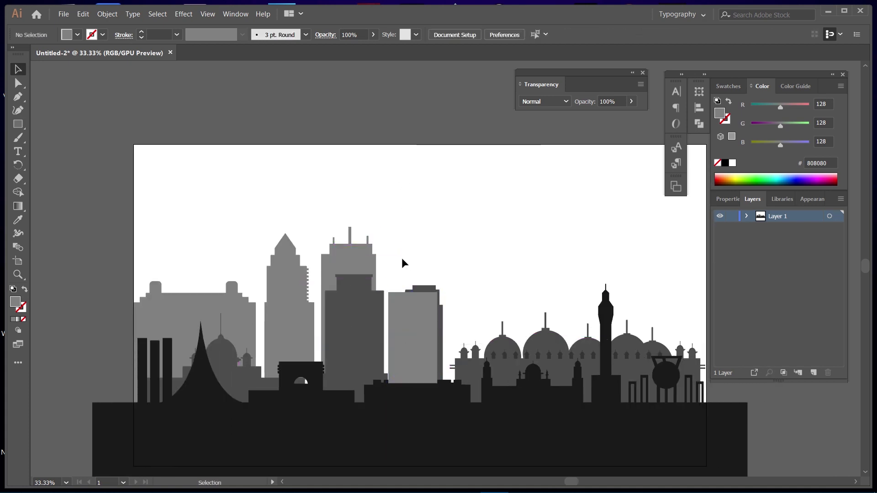
{"action": "left_click_drag", "start_coordinate": [412, 300], "coordinate": [413, 300]}
{"action": "mouse_move", "coordinate": [442, 314]}
{"action": "left_mouse_down"}
{"action": "mouse_move", "coordinate": [433, 314]}
{"action": "mouse_move", "coordinate": [469, 326]}
{"action": "left_mouse_up"}
{"action": "right_click", "coordinate": [416, 371]}
{"action": "left_click", "coordinate": [562, 358]}
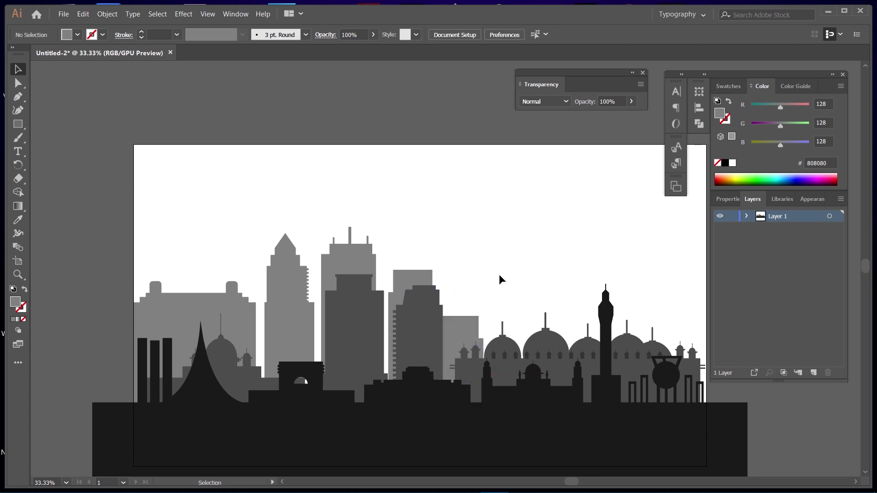
Draw a circle over the mosque domes and send it behind them
{"action": "left_click_drag", "start_coordinate": [17, 123], "coordinate": [54, 135]}
{"action": "left_click_drag", "start_coordinate": [509, 328], "coordinate": [535, 355]}
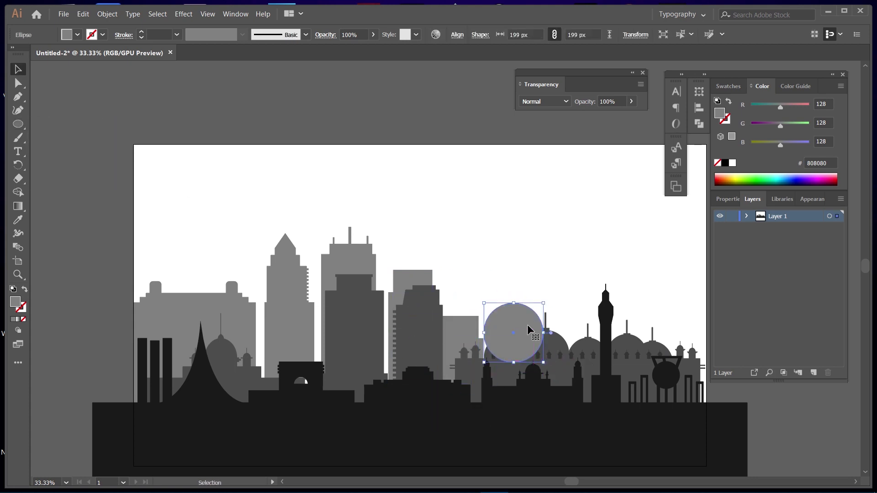
{"action": "right_click", "coordinate": [525, 383]}
{"action": "left_click", "coordinate": [677, 326]}
Centre the circle over the central domes and enlarge it to 254×224 px
{"action": "key", "text": "ctrl+equal"}
{"action": "key", "text": "ctrl+equal"}
{"action": "key", "text": "v"}
{"action": "mouse_move", "coordinate": [413, 237]}
{"action": "left_mouse_down"}
{"action": "mouse_move", "coordinate": [441, 237]}
{"action": "mouse_move", "coordinate": [447, 222]}
{"action": "left_mouse_up"}
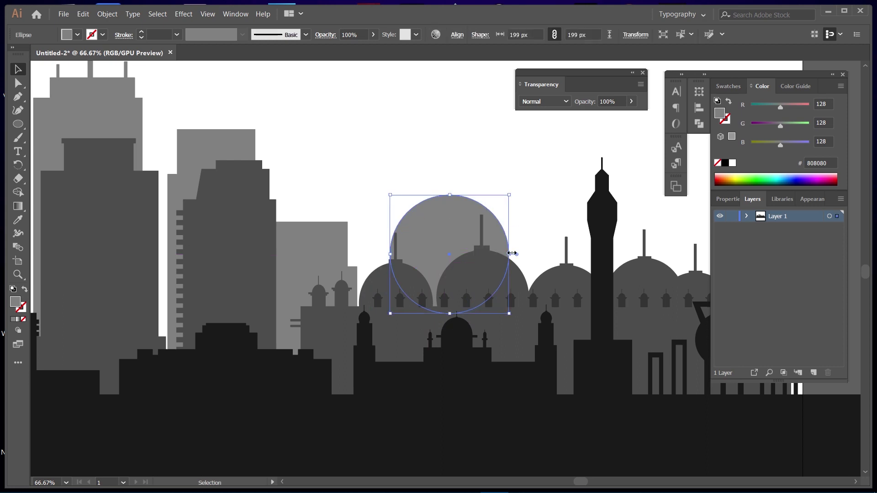
{"action": "left_click_drag", "start_coordinate": [513, 252], "coordinate": [542, 246]}
{"action": "left_click_drag", "start_coordinate": [467, 192], "coordinate": [468, 181]}
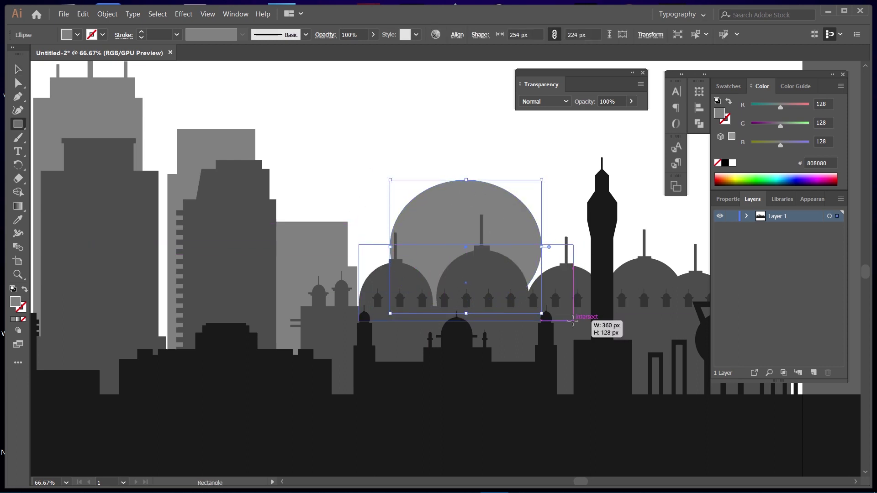
Add a wide rectangular base and a stacked block finial to the dome
{"action": "left_click_drag", "start_coordinate": [573, 321], "coordinate": [573, 322]}
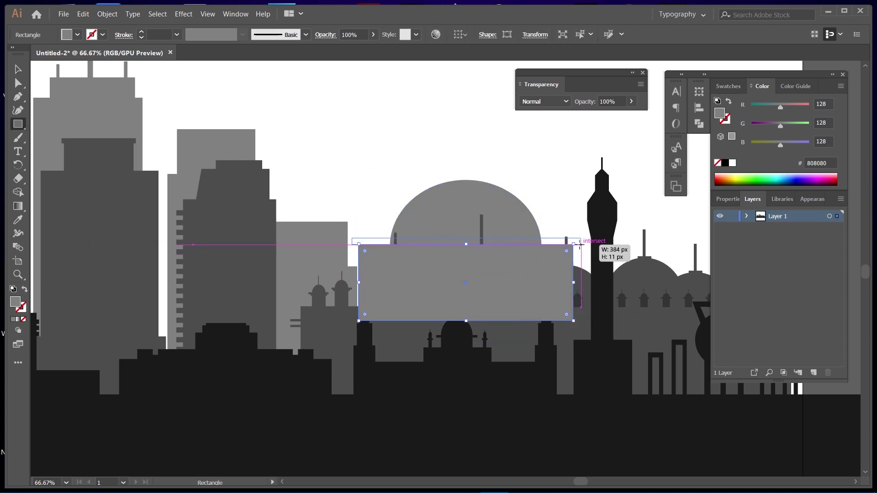
{"action": "left_click_drag", "start_coordinate": [455, 175], "coordinate": [472, 183]}
{"action": "scroll", "coordinate": [469, 154], "scroll_direction": "up", "scroll_amount": 4}
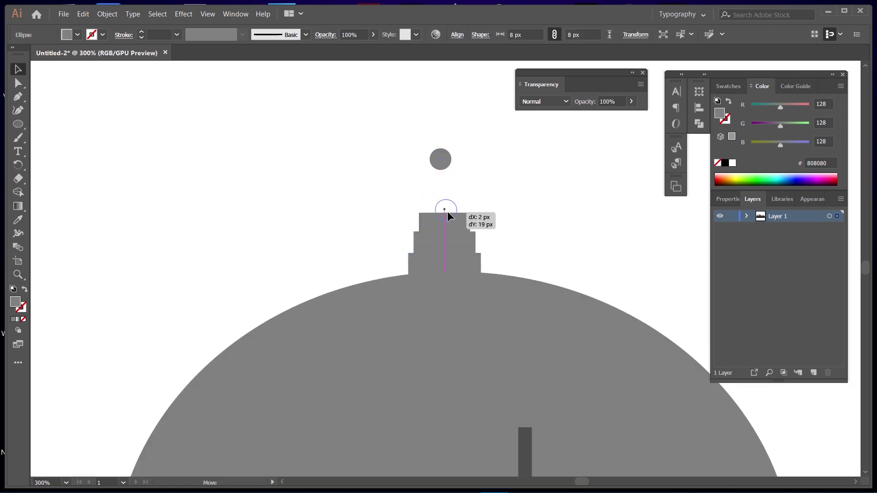
{"action": "left_click_drag", "start_coordinate": [526, 226], "coordinate": [406, 190]}
{"action": "left_click_drag", "start_coordinate": [492, 240], "coordinate": [494, 240]}
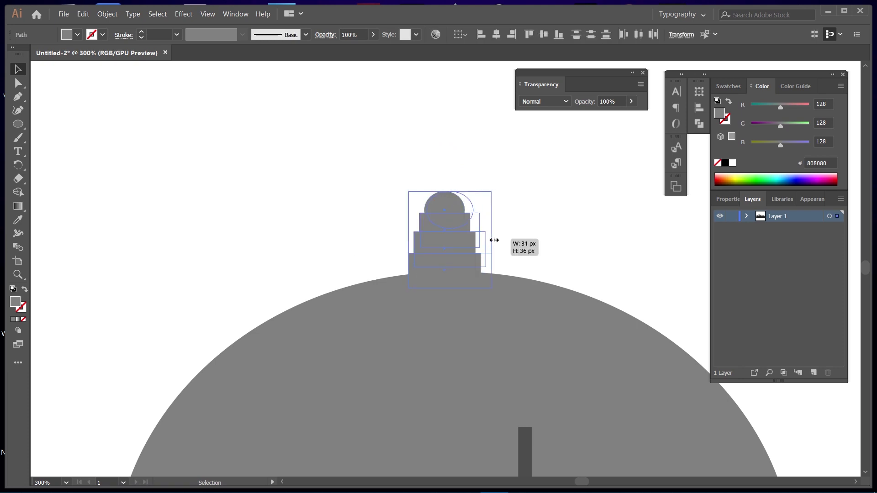
Lift the dome group clear of the mosque domes and send it to the back
{"action": "key", "text": "ctrl+minus"}
{"action": "key", "text": "ctrl+minus"}
{"action": "key", "text": "ctrl+minus"}
{"action": "key", "text": "v"}
{"action": "left_click", "coordinate": [439, 299]}
{"action": "left_click_drag", "start_coordinate": [351, 369], "coordinate": [351, 247]}
{"action": "right_click", "coordinate": [487, 270]}
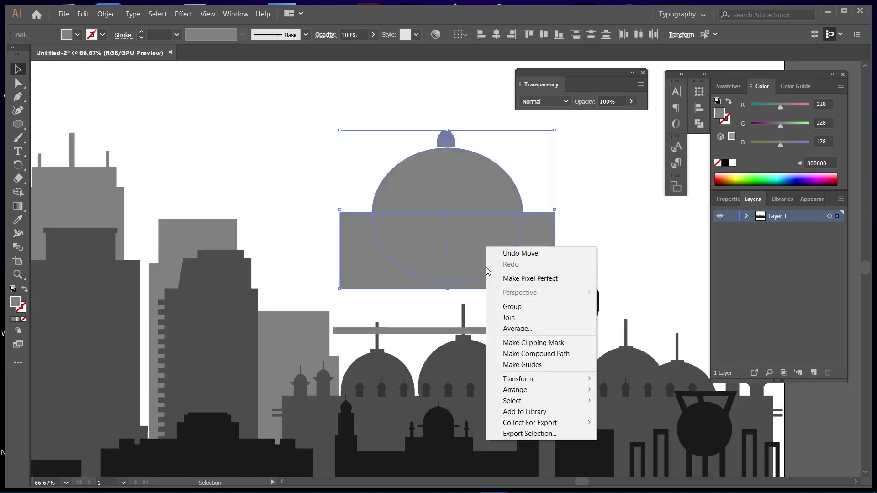
{"action": "key", "text": "ctrl+z"}
{"action": "mouse_move", "coordinate": [561, 334]}
{"action": "left_mouse_down"}
{"action": "mouse_move", "coordinate": [488, 198]}
{"action": "mouse_move", "coordinate": [496, 307]}
{"action": "left_mouse_up"}
{"action": "right_click", "coordinate": [486, 196]}
{"action": "left_click", "coordinate": [617, 336]}
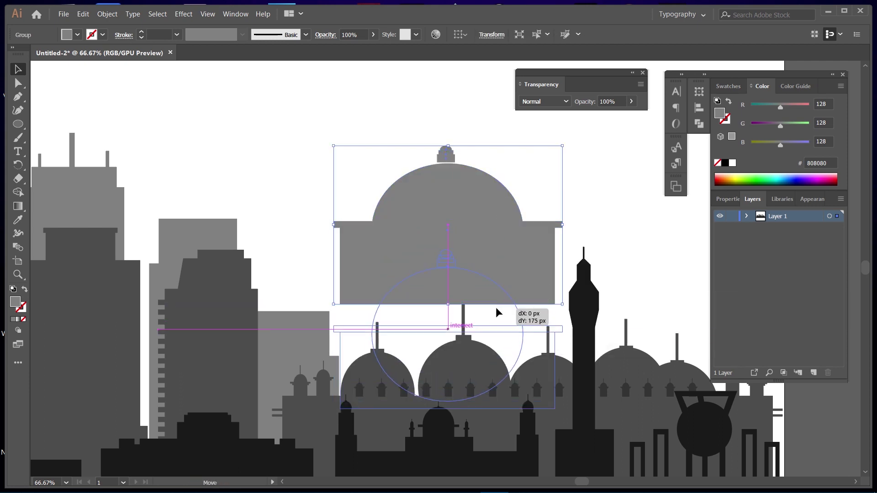
{"action": "left_click", "coordinate": [544, 189]}
Copy a grey tower to the skyline's right end and stretch it taller
{"action": "key", "text": "ctrl+minus"}
{"action": "key", "text": "ctrl+minus"}
{"action": "key", "text": "ctrl+minus"}
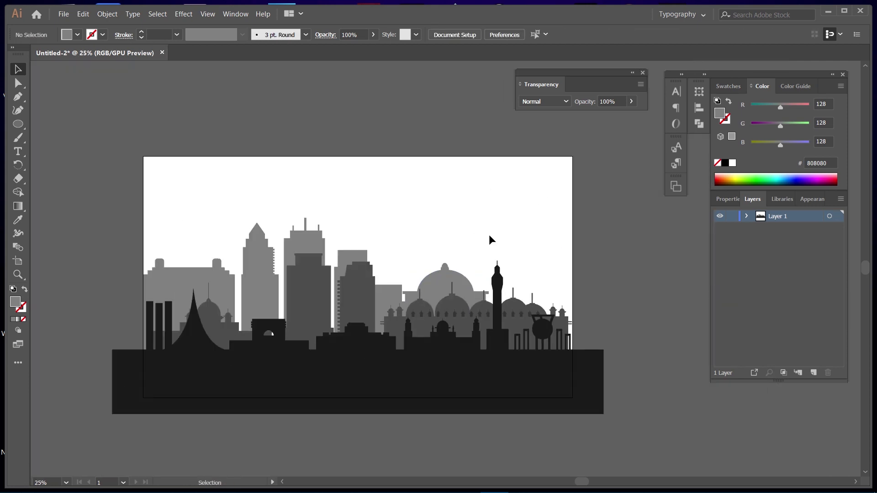
{"action": "left_click_drag", "start_coordinate": [472, 299], "coordinate": [556, 299]}
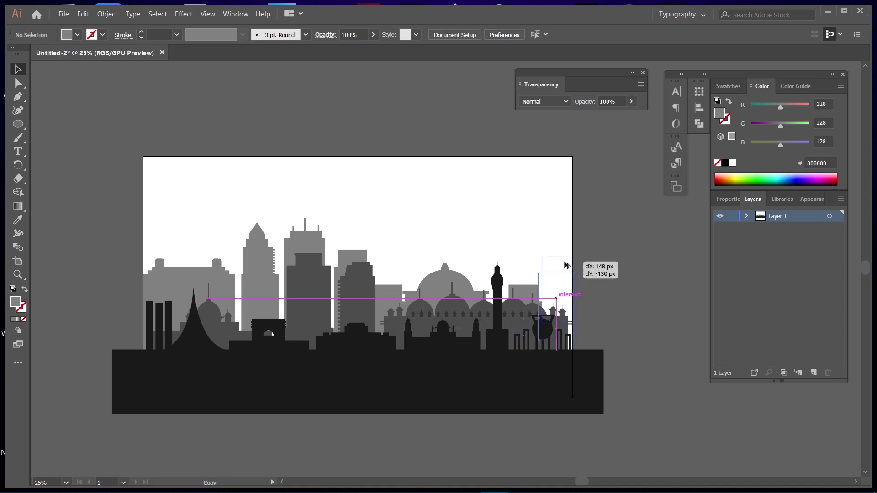
{"action": "left_click_drag", "start_coordinate": [567, 265], "coordinate": [567, 265]}
{"action": "left_click_drag", "start_coordinate": [557, 325], "coordinate": [558, 362]}
{"action": "scroll", "coordinate": [523, 234], "scroll_direction": "up", "scroll_amount": 3}
{"action": "scroll", "coordinate": [509, 271], "scroll_direction": "right", "scroll_amount": 1}
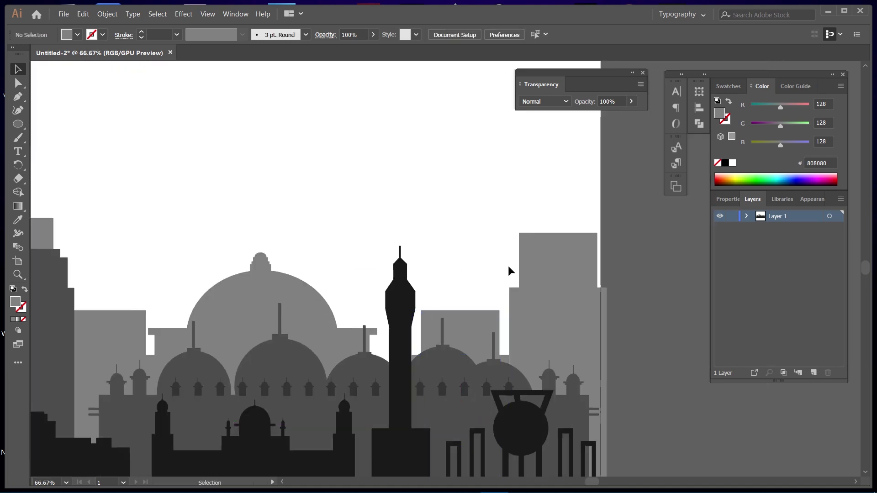
{"action": "scroll", "coordinate": [510, 270], "scroll_direction": "right", "scroll_amount": 3}
{"action": "key", "text": "m"}
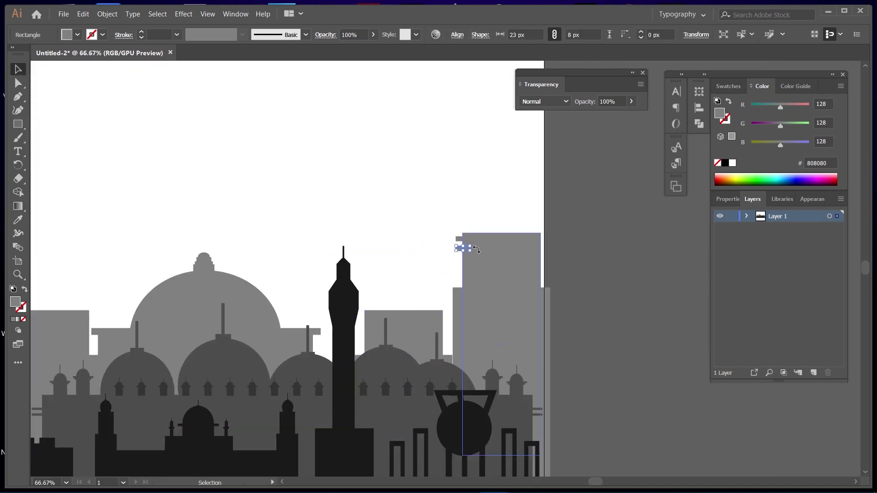
{"action": "left_click", "coordinate": [417, 215]}
{"action": "right_click", "coordinate": [503, 319]}
{"action": "left_click", "coordinate": [411, 202]}
Scale the whole skyline down and shift it left on the artboard
{"action": "key", "text": "ctrl+minus"}
{"action": "key", "text": "ctrl+minus"}
{"action": "key", "text": "ctrl+minus"}
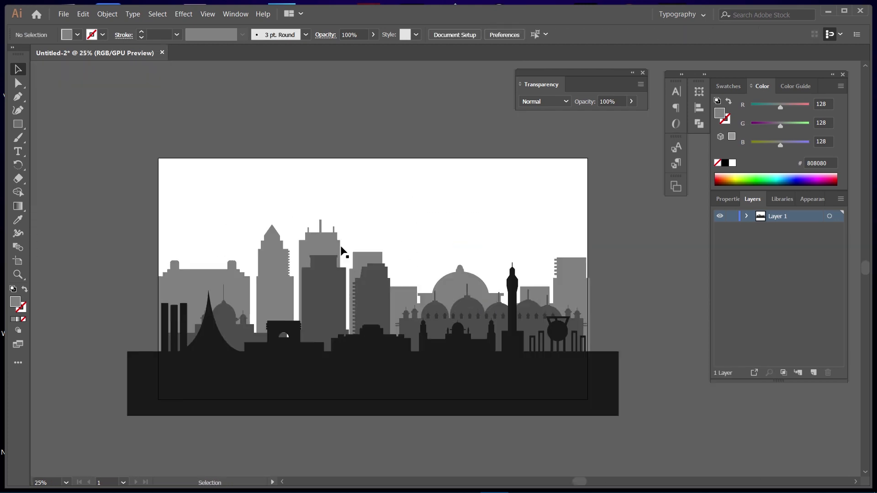
{"action": "key", "text": "ctrl+a"}
{"action": "left_click_drag", "start_coordinate": [128, 219], "coordinate": [263, 274]}
{"action": "left_click_drag", "start_coordinate": [611, 316], "coordinate": [551, 315]}
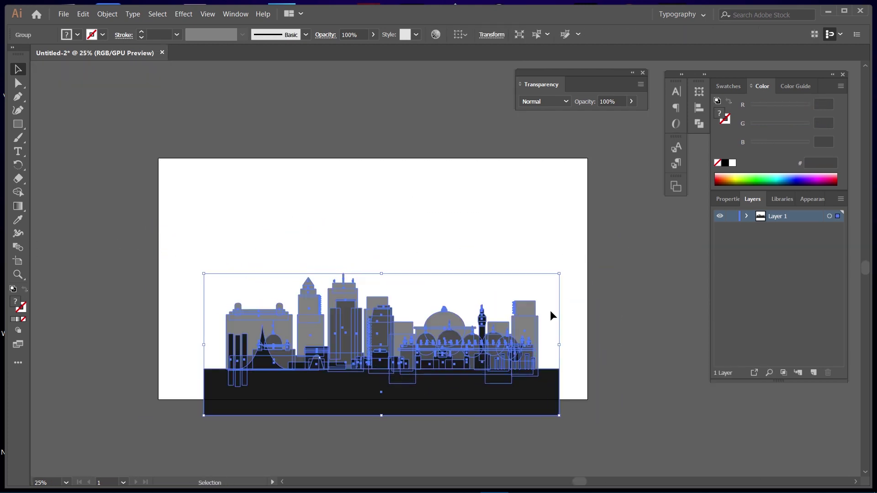
{"action": "left_click", "coordinate": [599, 306]}
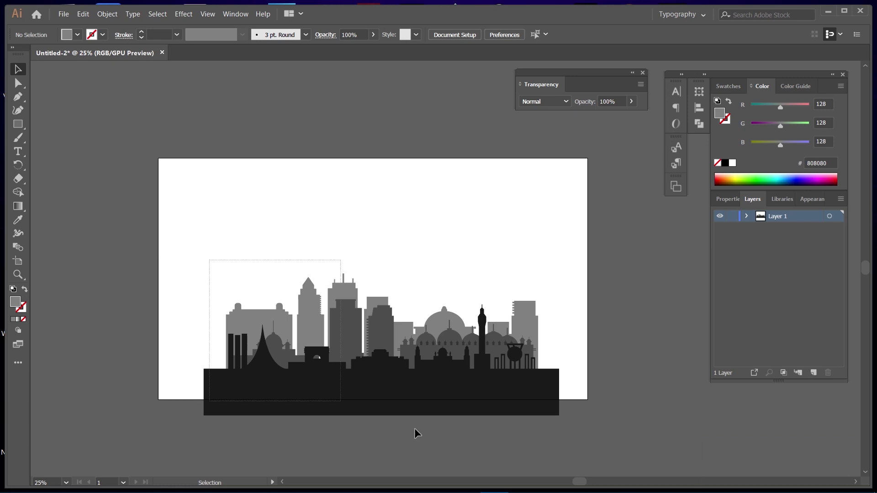
{"action": "left_click_drag", "start_coordinate": [210, 258], "coordinate": [562, 434]}
Move the skyline onto a new layer and hide that layer
{"action": "key", "text": "ctrl+x"}
{"action": "key", "text": "ctrl+l"}
{"action": "key", "text": "ctrl+v"}
{"action": "left_click", "coordinate": [720, 216]}
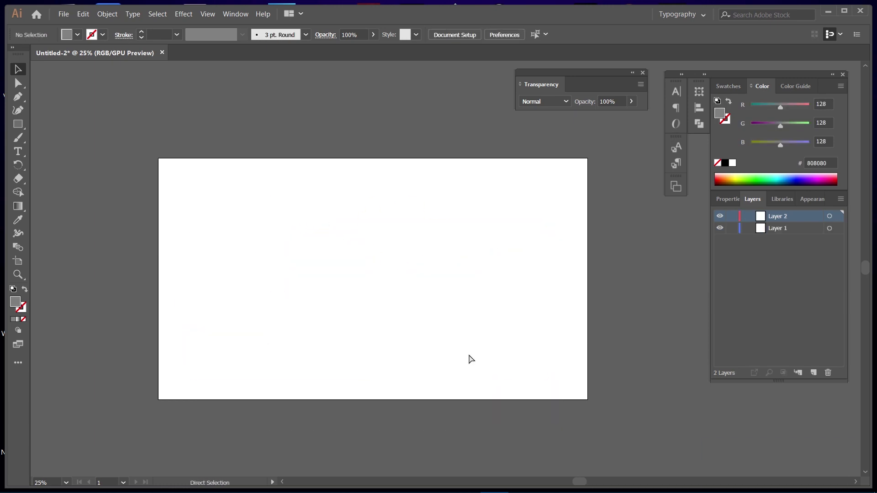
{"action": "left_click", "coordinate": [777, 228]}
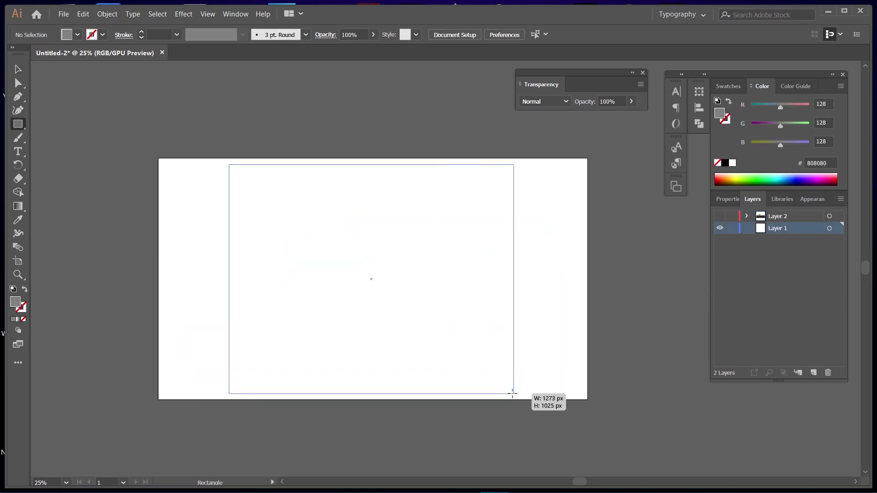
Draw a large sky rectangle and fill it pale teal 84C3C6
{"action": "left_click_drag", "start_coordinate": [513, 393], "coordinate": [514, 394]}
{"action": "left_click", "coordinate": [77, 35]}
{"action": "left_click", "coordinate": [81, 63]}
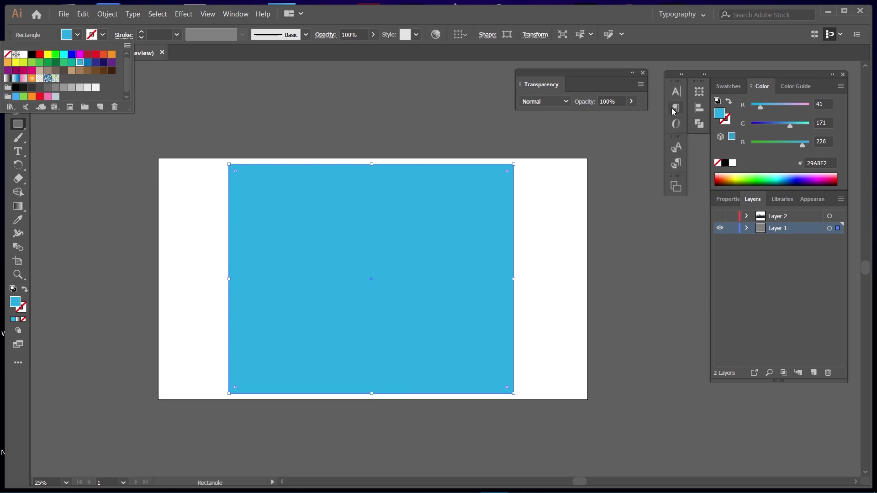
{"action": "mouse_move", "coordinate": [760, 107]}
{"action": "left_mouse_down"}
{"action": "mouse_move", "coordinate": [781, 107]}
{"action": "mouse_move", "coordinate": [795, 125]}
{"action": "left_mouse_up"}
{"action": "left_click_drag", "start_coordinate": [803, 145], "coordinate": [796, 146]}
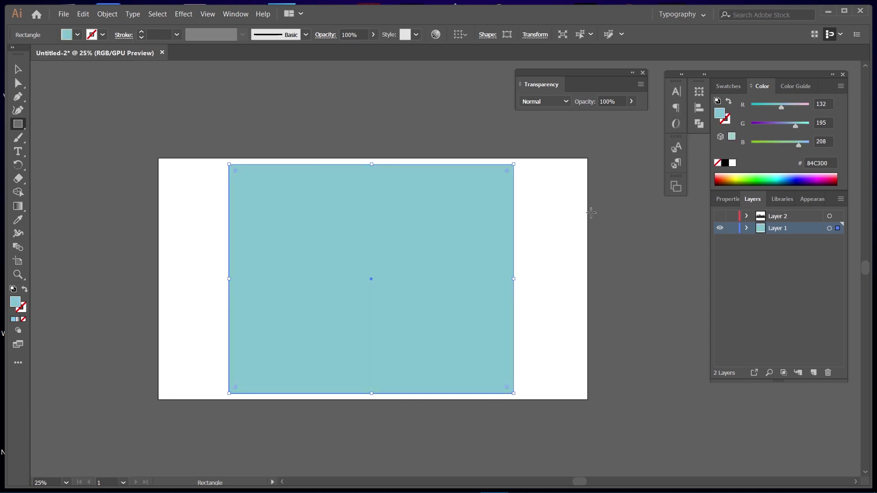
Show the skyline again, nudge it slightly right and down, and start another rectangle
{"action": "key", "text": "v"}
{"action": "left_click", "coordinate": [615, 201]}
{"action": "left_click", "coordinate": [720, 216]}
{"action": "left_click", "coordinate": [525, 396]}
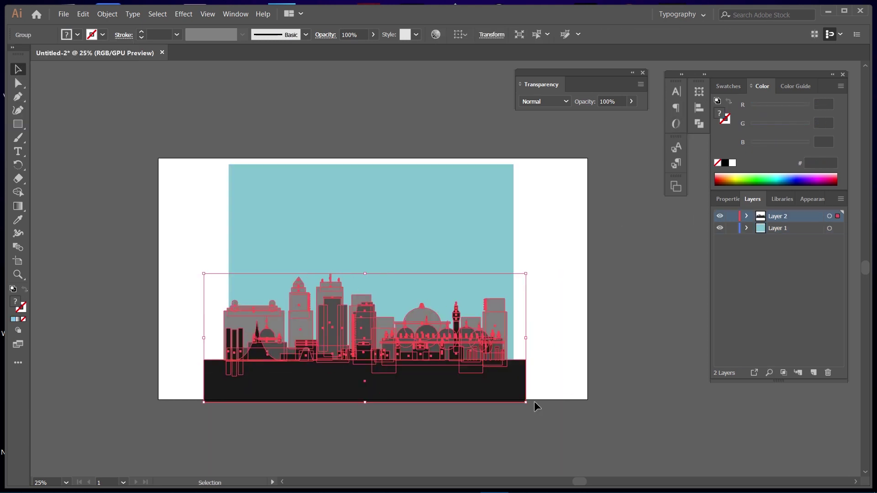
{"action": "left_click_drag", "start_coordinate": [534, 403], "coordinate": [540, 403]}
{"action": "left_click", "coordinate": [553, 357]}
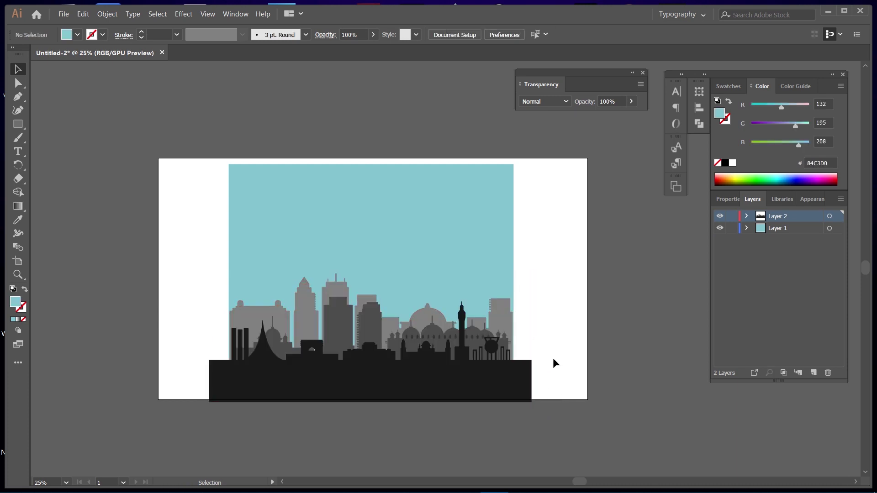
{"action": "key", "text": "ctrl+z"}
{"action": "key", "text": "Down"}
{"action": "key", "text": "Down"}
{"action": "key", "text": "Down"}
{"action": "left_click", "coordinate": [557, 255]}
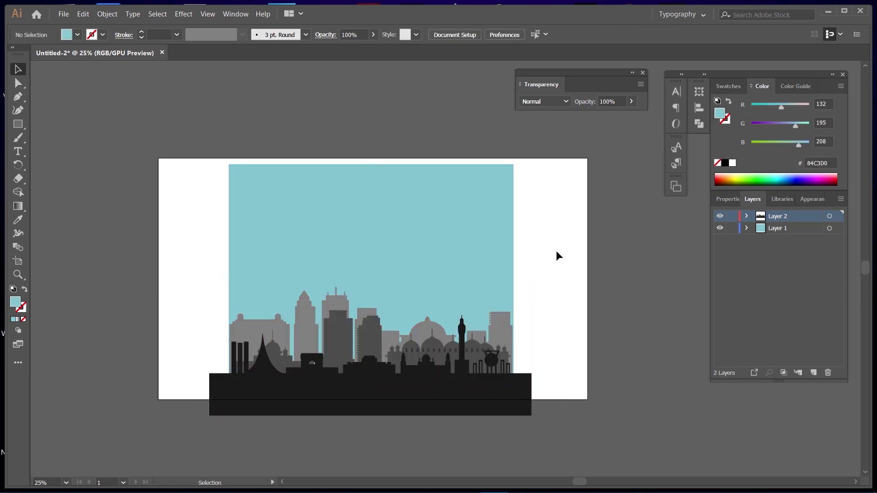
{"action": "key", "text": "m"}
{"action": "left_click_drag", "start_coordinate": [238, 175], "coordinate": [502, 276]}
Draw a frame rectangle with no fill and a 16 pt white stroke
{"action": "left_click_drag", "start_coordinate": [502, 389], "coordinate": [503, 368]}
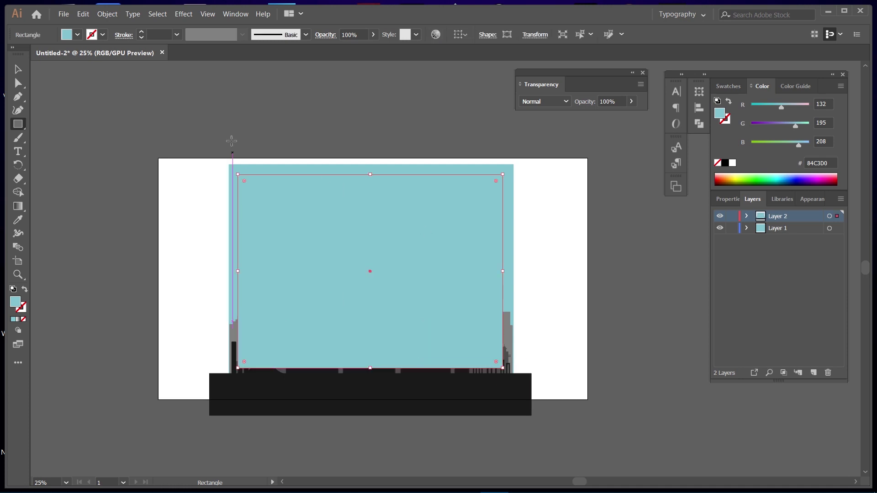
{"action": "left_click", "coordinate": [77, 35]}
{"action": "left_click", "coordinate": [7, 54]}
{"action": "left_click", "coordinate": [103, 34]}
{"action": "left_click", "coordinate": [14, 54]}
{"action": "left_click", "coordinate": [142, 32]}
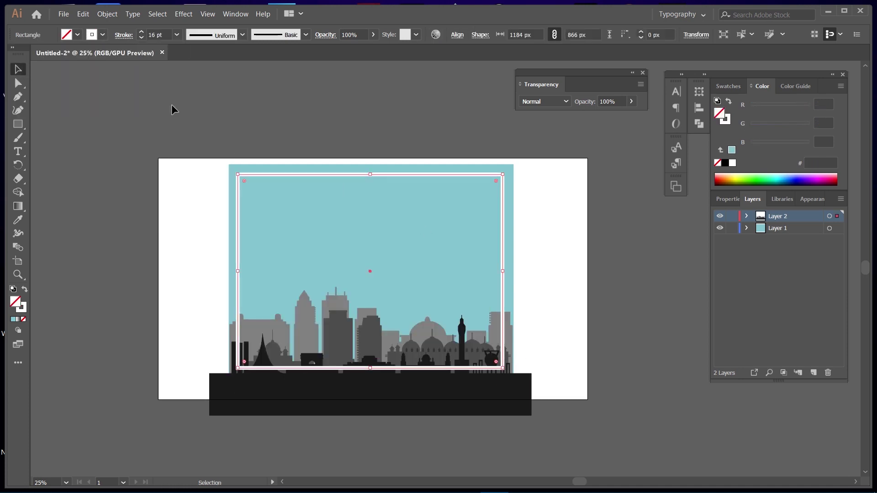
Send the white frame behind the skyline and lock the skyline layer
{"action": "right_click", "coordinate": [293, 175]}
{"action": "left_click", "coordinate": [506, 365]}
{"action": "left_click", "coordinate": [539, 273]}
{"action": "left_click", "coordinate": [732, 216]}
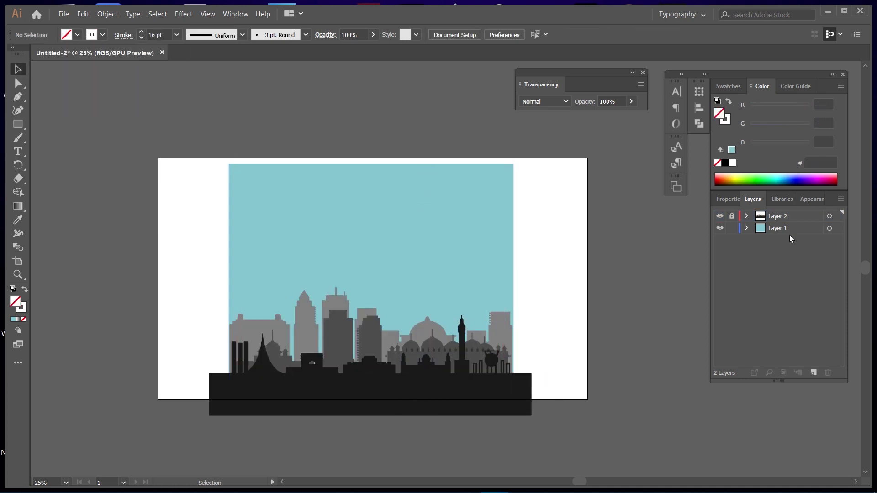
{"action": "left_click", "coordinate": [830, 228]}
{"action": "left_click", "coordinate": [549, 210]}
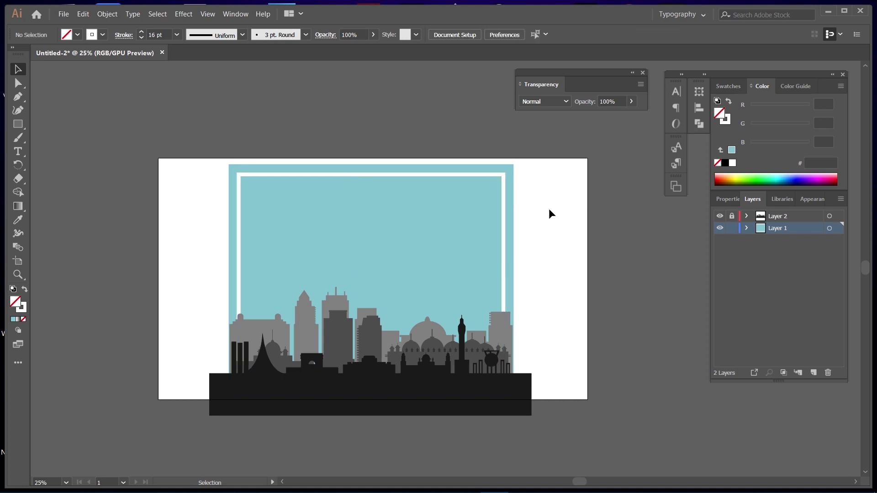
Draw a rectangle across the lower sky filled dark green 39744A
{"action": "key", "text": "m"}
{"action": "scroll", "coordinate": [229, 205], "scroll_direction": "up", "scroll_amount": 1}
{"action": "scroll", "coordinate": [155, 191], "scroll_direction": "up", "scroll_amount": 1}
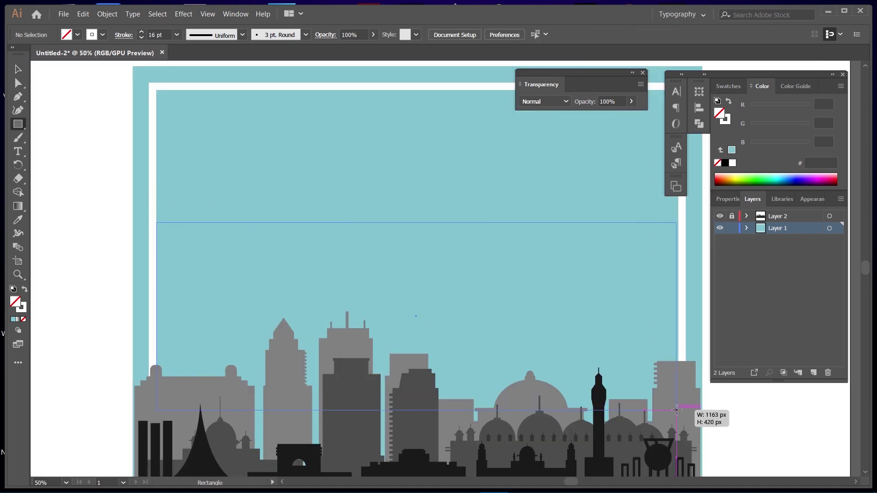
{"action": "left_click_drag", "start_coordinate": [676, 438], "coordinate": [630, 442]}
{"action": "left_click", "coordinate": [78, 35]}
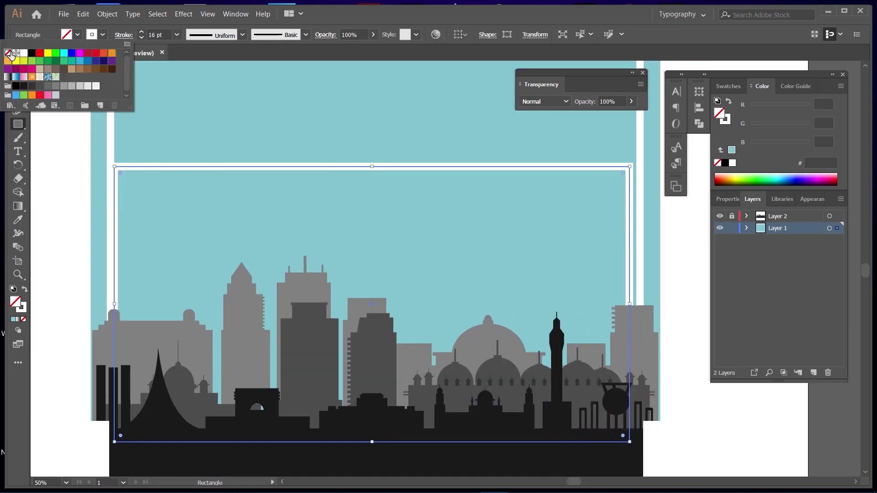
{"action": "left_click", "coordinate": [48, 62]}
{"action": "left_click", "coordinate": [64, 63]}
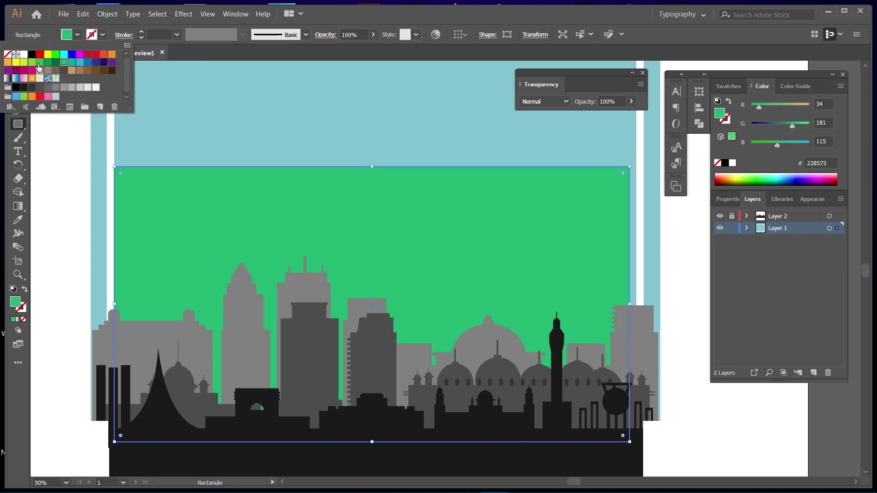
{"action": "key", "text": "Escape"}
{"action": "left_click", "coordinate": [762, 183]}
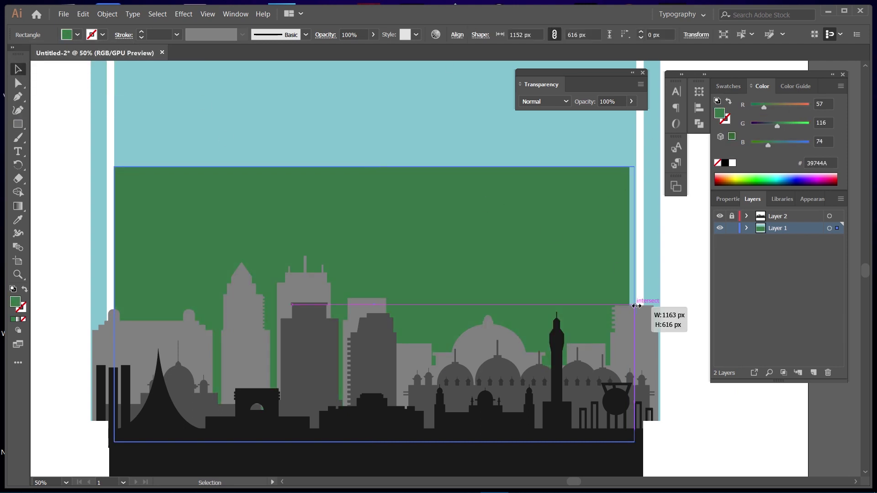
Resize the green field rectangle, undoing an attempted send-to-back
{"action": "left_click_drag", "start_coordinate": [636, 306], "coordinate": [636, 306]}
{"action": "right_click", "coordinate": [443, 241]}
{"action": "left_click", "coordinate": [584, 427]}
{"action": "key", "text": "ctrl+z"}
Draw a 460 px red-orange sun circle above the green field
{"action": "right_click", "coordinate": [640, 150]}
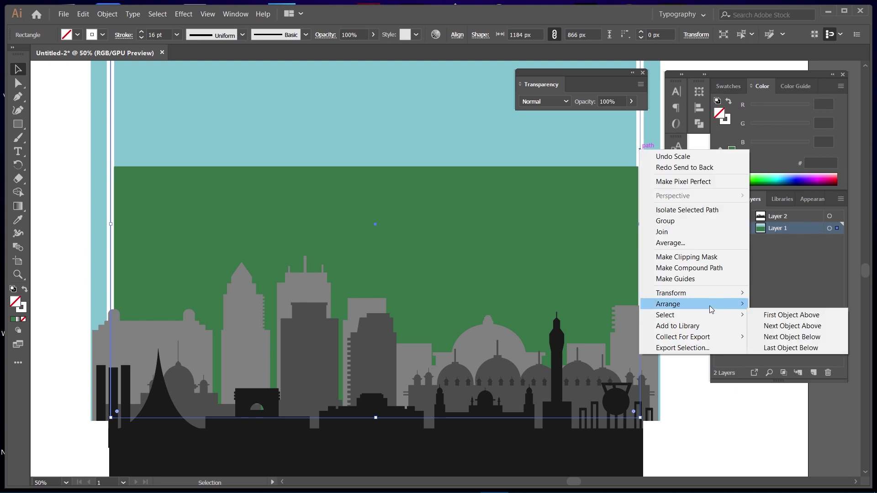
{"action": "key", "text": "Escape"}
{"action": "scroll", "coordinate": [669, 292], "scroll_direction": "up", "scroll_amount": 4}
{"action": "left_click", "coordinate": [446, 288]}
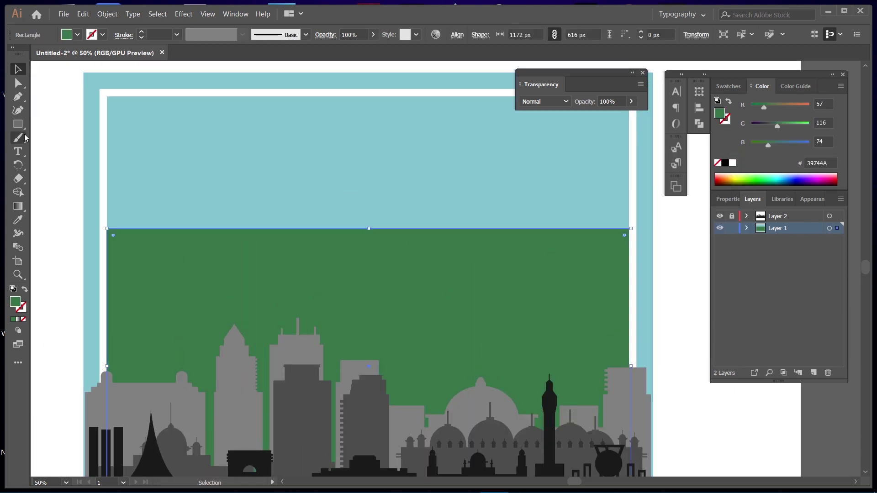
{"action": "key", "text": "l"}
{"action": "left_click_drag", "start_coordinate": [495, 332], "coordinate": [495, 249]}
{"action": "left_click_drag", "start_coordinate": [369, 289], "coordinate": [313, 187]}
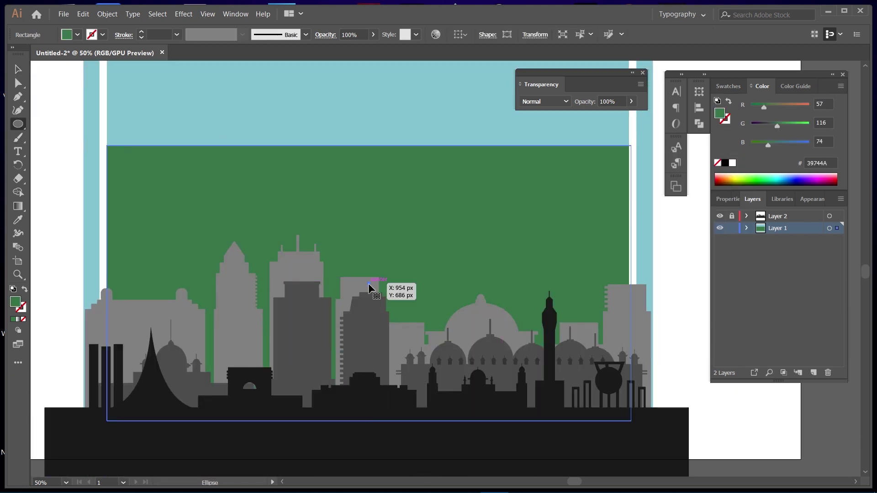
{"action": "left_click", "coordinate": [78, 35]}
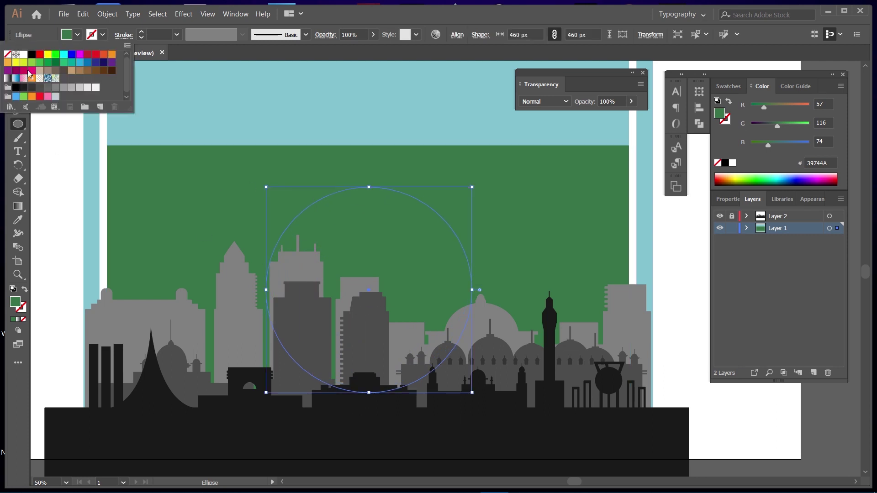
{"action": "left_click", "coordinate": [34, 92]}
{"action": "left_click", "coordinate": [754, 145]}
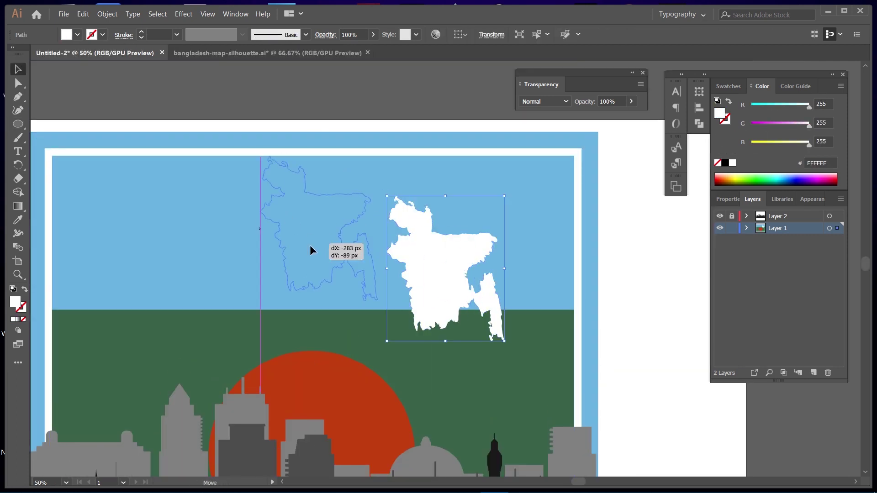
Position the white Bangladesh map silhouette near the top of the sky
{"action": "left_click_drag", "start_coordinate": [311, 246], "coordinate": [310, 246]}
{"action": "left_click_drag", "start_coordinate": [342, 280], "coordinate": [308, 209]}
{"action": "key", "text": "ctrl+a"}
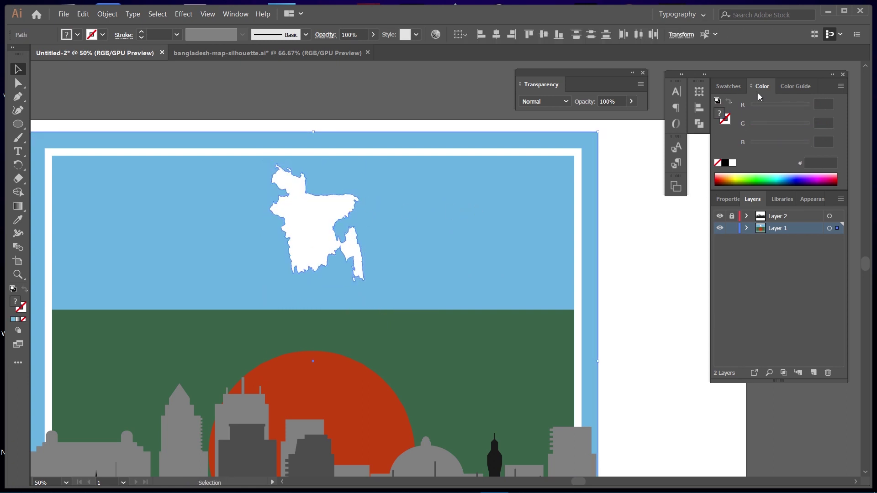
{"action": "left_click", "coordinate": [730, 199]}
{"action": "left_click", "coordinate": [344, 238]}
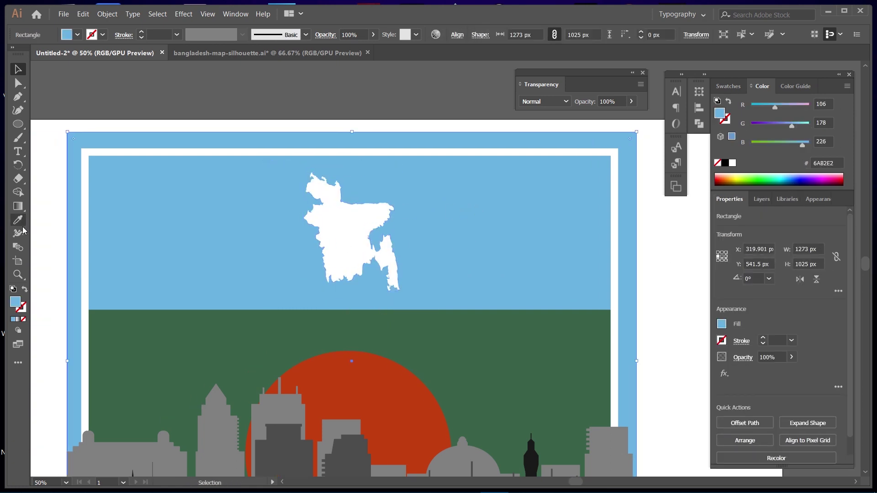
Create a text area on the sky and clear its placeholder text
{"action": "key", "text": "t"}
{"action": "left_click_drag", "start_coordinate": [148, 190], "coordinate": [553, 261]}
{"action": "key", "text": "BackSpace"}
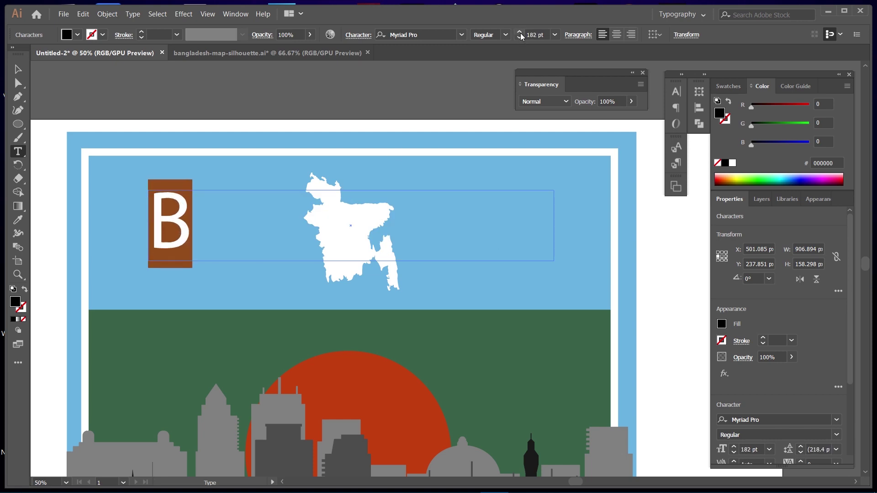
Type a 'BANGLADESH' title in Bebas Neue Bold and enlarge its font size
{"action": "left_click", "coordinate": [461, 36]}
{"action": "type", "text": "Bebas"}
{"action": "key", "text": "Return"}
{"action": "type", "text": "BA"}
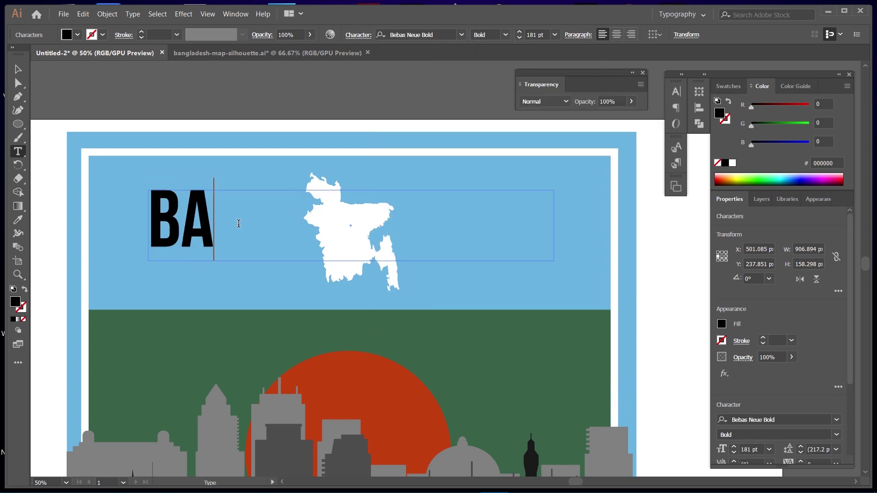
{"action": "type", "text": "NGLADESH"}
{"action": "key", "text": "ctrl+a"}
{"action": "key", "text": "ctrl+shift+period"}
{"action": "key", "text": "ctrl+shift+period"}
{"action": "key", "text": "ctrl+shift+period"}
{"action": "key", "text": "ctrl+shift+period"}
{"action": "key", "text": "ctrl+shift+period"}
{"action": "key", "text": "ctrl+shift+period"}
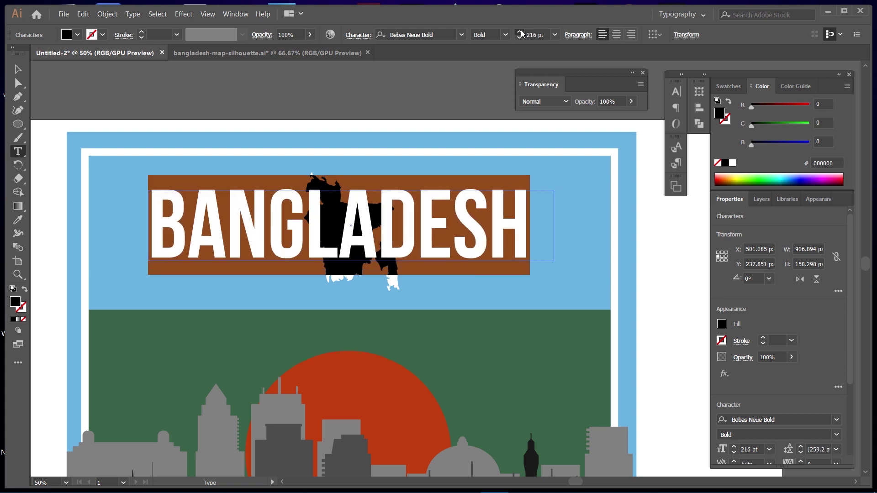
{"action": "key", "text": "ctrl+shift+period"}
{"action": "key", "text": "ctrl+shift+period"}
{"action": "key", "text": "Escape"}
Shrink the BANGLADESH title slightly and centre it on the poster
{"action": "left_click_drag", "start_coordinate": [457, 220], "coordinate": [480, 235]}
{"action": "left_click", "coordinate": [545, 288]}
{"action": "key", "text": "ctrl+minus"}
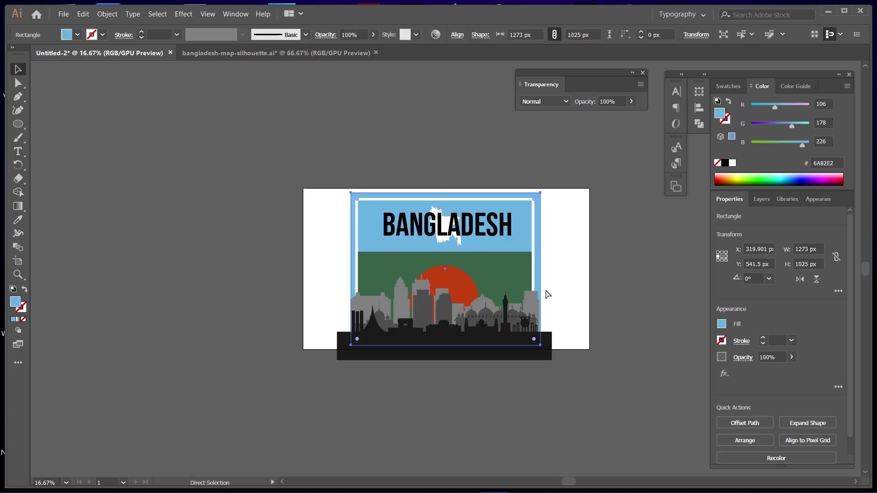
{"action": "left_click", "coordinate": [575, 197]}
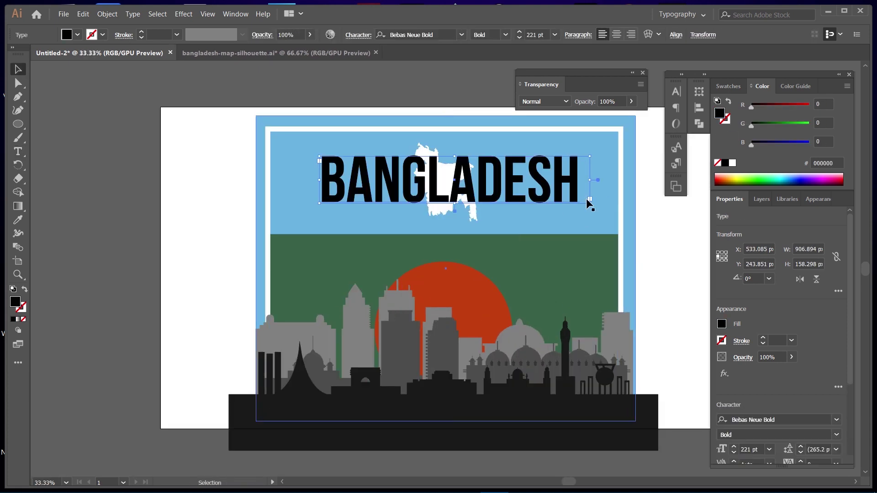
{"action": "double_click", "coordinate": [503, 183]}
{"action": "key", "text": "ctrl+a"}
{"action": "key", "text": "ctrl+shift+comma"}
{"action": "key", "text": "ctrl+shift+comma"}
{"action": "key", "text": "ctrl+shift+comma"}
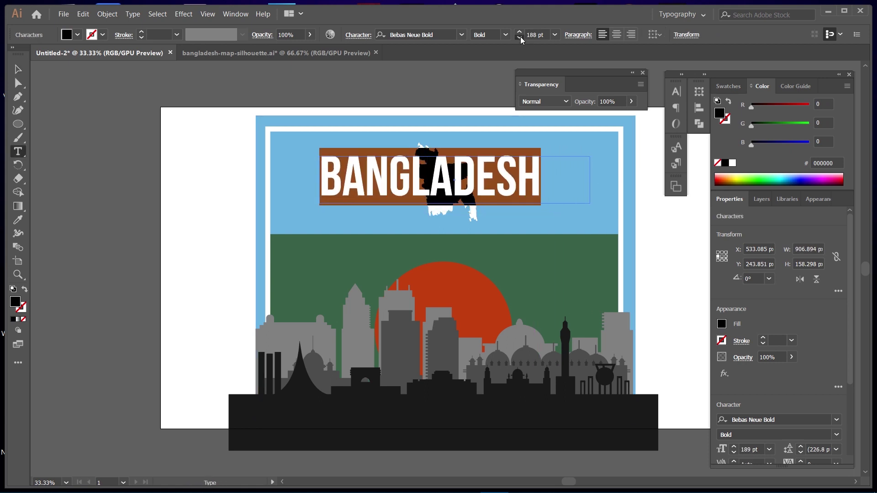
{"action": "key", "text": "ctrl+shift+comma"}
{"action": "key", "text": "ctrl+shift+comma"}
{"action": "key", "text": "ctrl+shift+comma"}
{"action": "key", "text": "Escape"}
{"action": "left_click_drag", "start_coordinate": [347, 178], "coordinate": [380, 192]}
{"action": "left_click", "coordinate": [669, 245]}
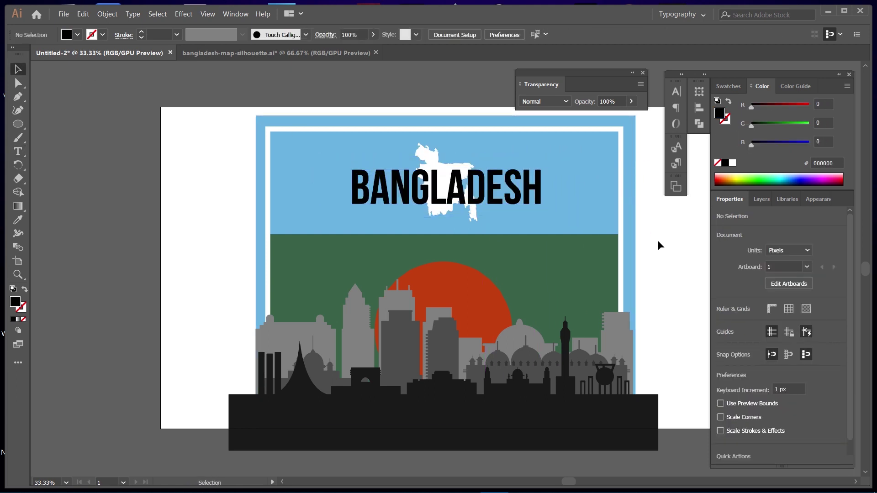
Move the map silhouette left beside the title and bring it in front
{"action": "right_click", "coordinate": [473, 197]}
{"action": "left_click", "coordinate": [588, 314]}
{"action": "left_click_drag", "start_coordinate": [448, 183], "coordinate": [356, 183]}
{"action": "right_click", "coordinate": [455, 182]}
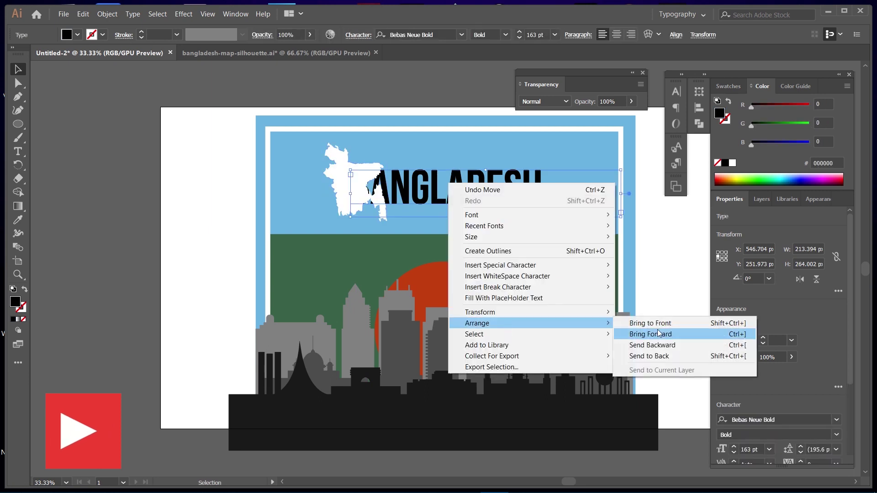
{"action": "left_click", "coordinate": [646, 334]}
{"action": "left_click", "coordinate": [533, 196]}
{"action": "left_click_drag", "start_coordinate": [532, 195], "coordinate": [546, 196]}
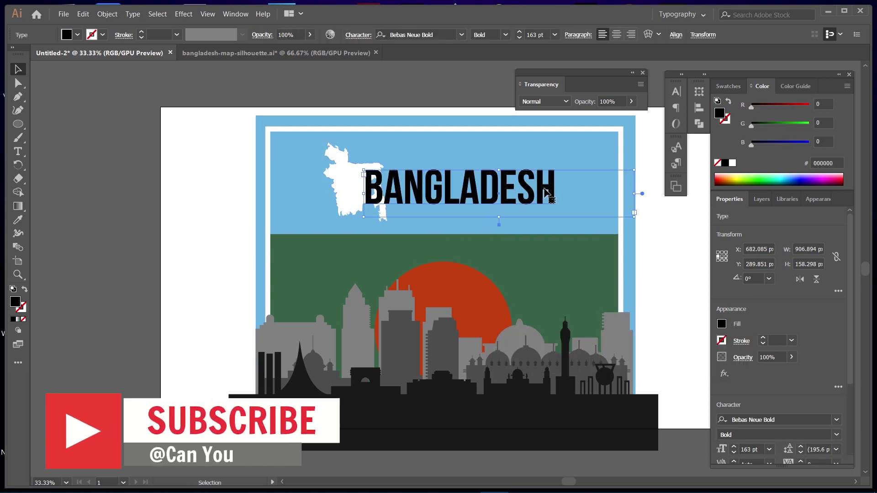
{"action": "left_click", "coordinate": [668, 269]}
Colour the title near-black 1A1A1A and retype it as 'Bangladesh' in Raleway Black
{"action": "left_click", "coordinate": [532, 401]}
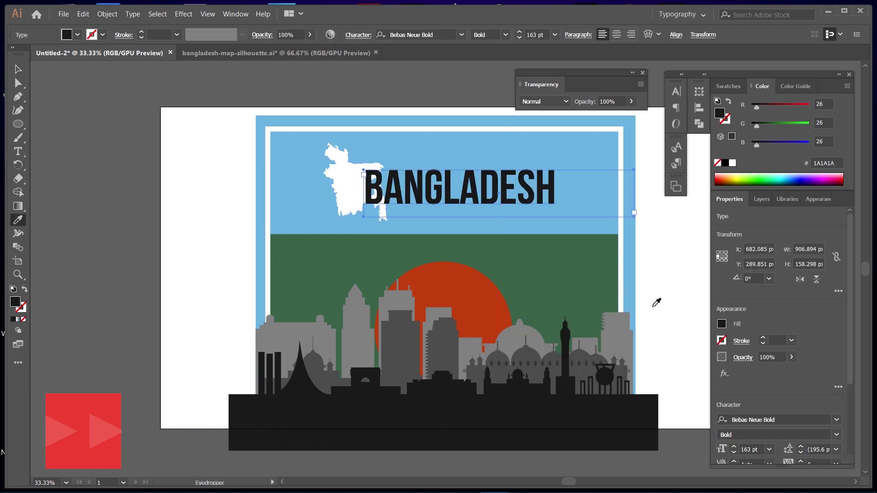
{"action": "key", "text": "F7"}
{"action": "left_click", "coordinate": [651, 290]}
{"action": "left_click", "coordinate": [479, 201]}
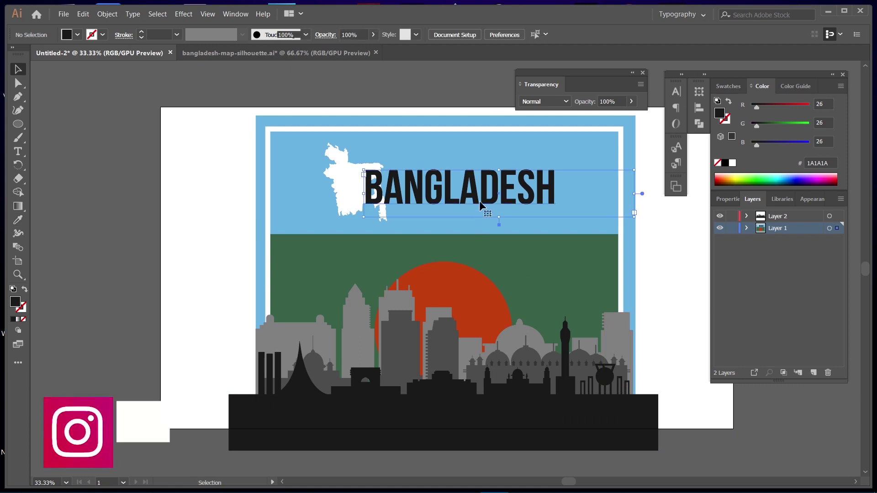
{"action": "double_click", "coordinate": [479, 201]}
{"action": "key", "text": "ctrl+a"}
{"action": "left_click", "coordinate": [462, 35]}
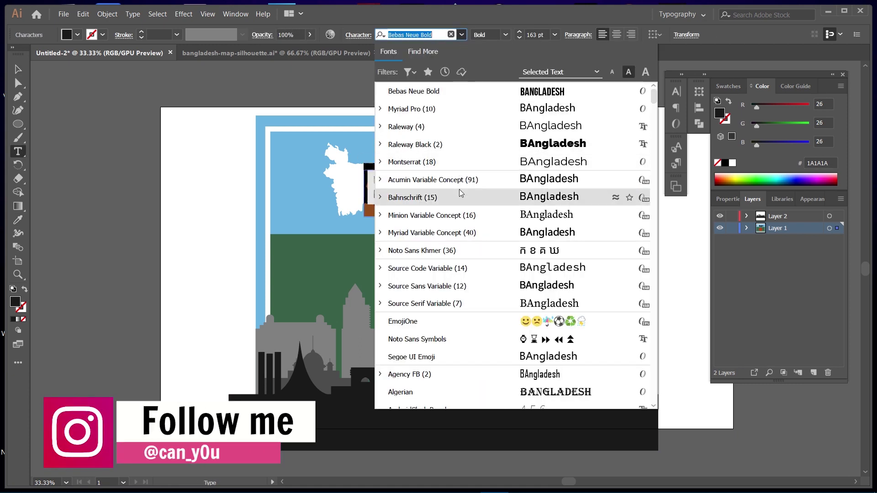
{"action": "left_click", "coordinate": [435, 147]}
{"action": "left_click", "coordinate": [520, 39]}
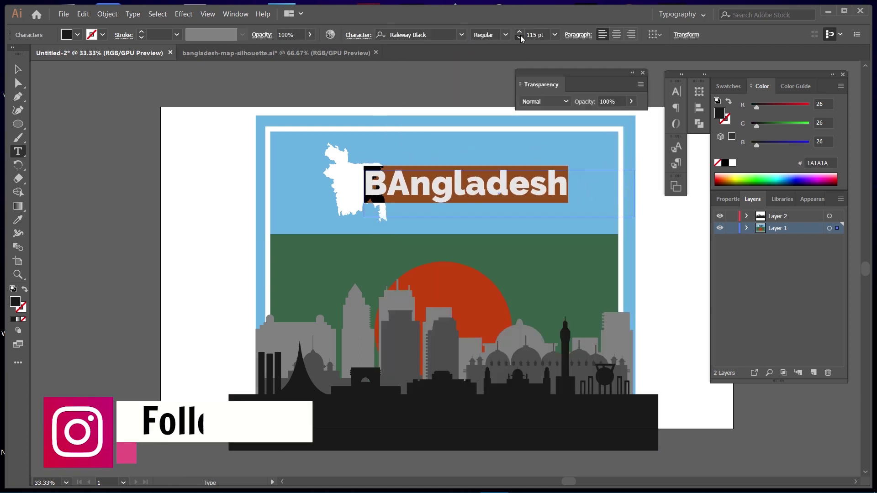
{"action": "type", "text": "Bangladesh"}
{"action": "key", "text": "Escape"}
Set the title to Raleway ExtraBold, 114 pt, tracking 21, and fit its text frame
{"action": "double_click", "coordinate": [565, 187]}
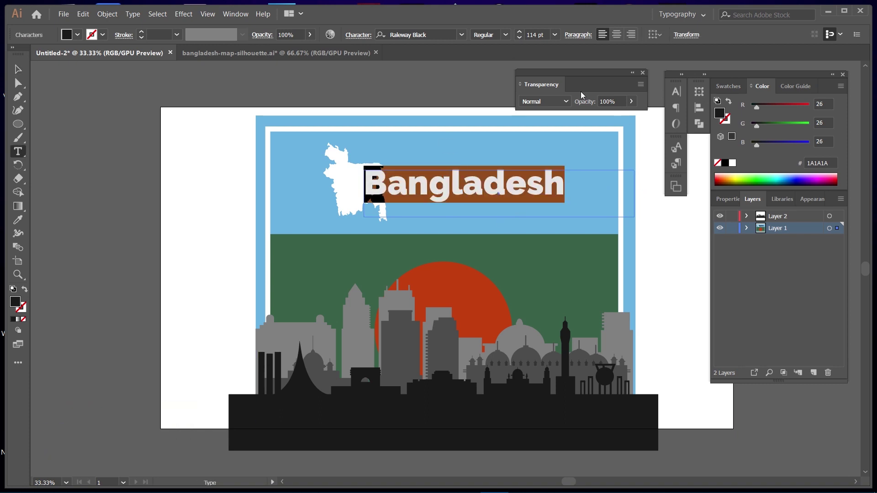
{"action": "left_click", "coordinate": [729, 199]}
{"action": "scroll", "coordinate": [776, 309], "scroll_direction": "down", "scroll_amount": 2}
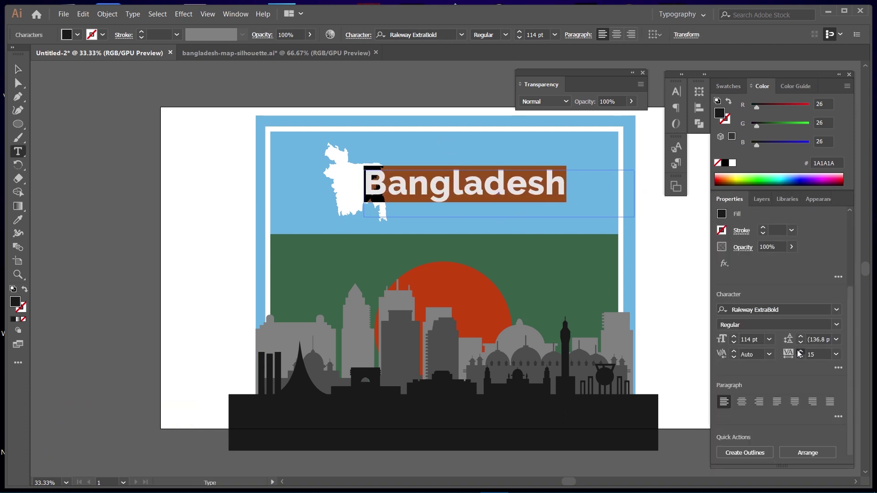
{"action": "left_click", "coordinate": [800, 352]}
{"action": "key", "text": "Escape"}
{"action": "left_click_drag", "start_coordinate": [634, 194], "coordinate": [569, 195]}
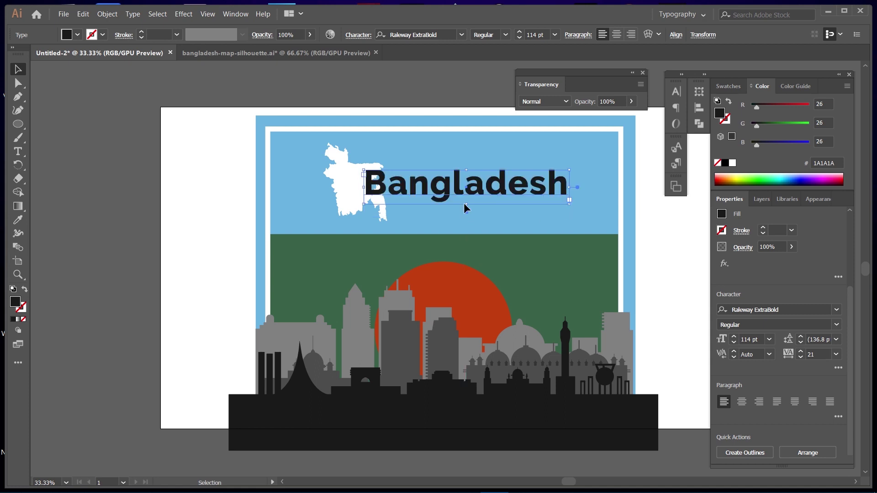
{"action": "left_click", "coordinate": [631, 265]}
{"action": "left_click", "coordinate": [667, 247]}
{"action": "left_click", "coordinate": [628, 166]}
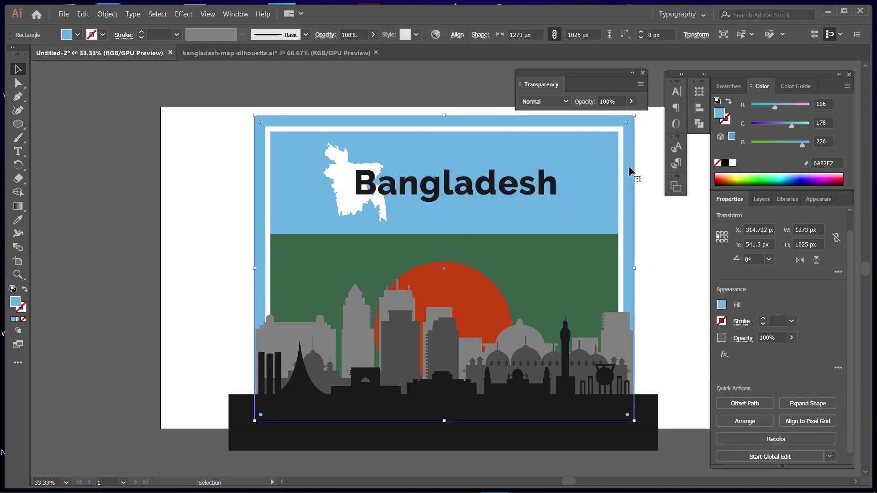
Mute the sky rectangle's fill to blue 809CDA
{"action": "left_click", "coordinate": [691, 250]}
{"action": "left_click", "coordinate": [626, 199]}
{"action": "left_click_drag", "start_coordinate": [791, 125], "coordinate": [803, 145]}
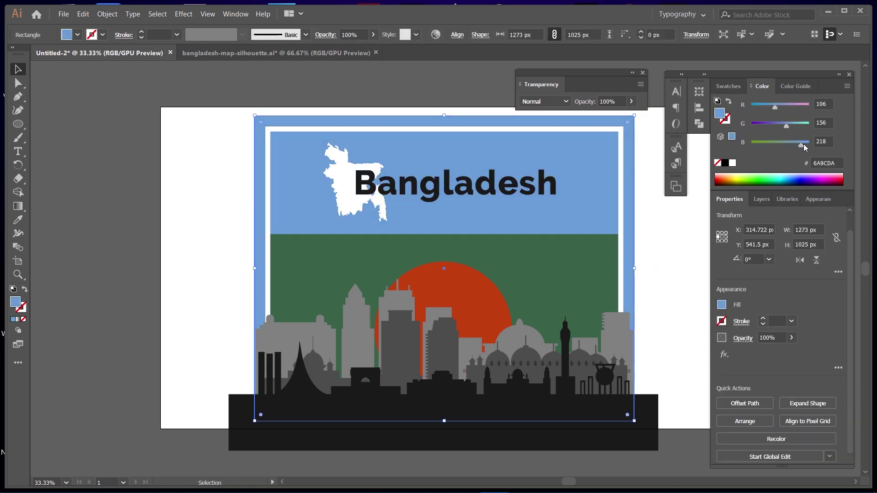
{"action": "left_click", "coordinate": [693, 251]}
{"action": "scroll", "coordinate": [693, 250], "scroll_direction": "up", "scroll_amount": 2}
Add a 'Beautyful' text line in the Billabong font above the title
{"action": "key", "text": "t"}
{"action": "scroll", "coordinate": [250, 222], "scroll_direction": "up", "scroll_amount": 3}
{"action": "scroll", "coordinate": [251, 223], "scroll_direction": "left", "scroll_amount": 3}
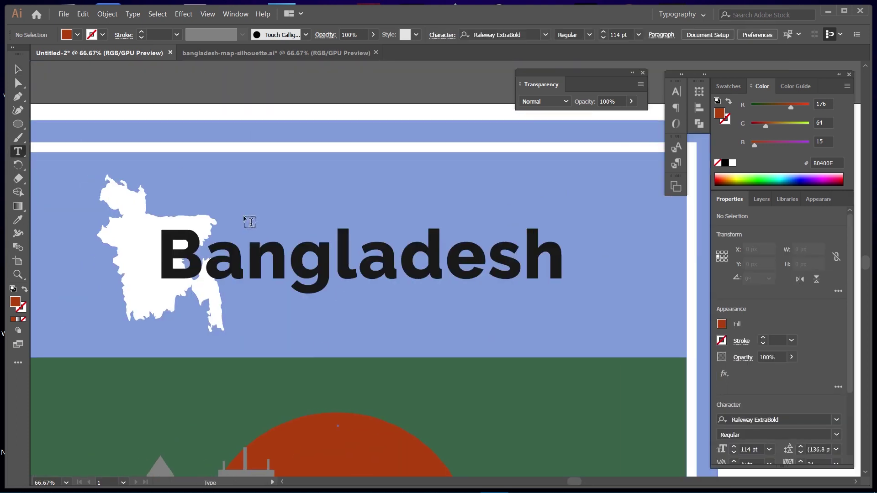
{"action": "left_click_drag", "start_coordinate": [363, 223], "coordinate": [387, 226]}
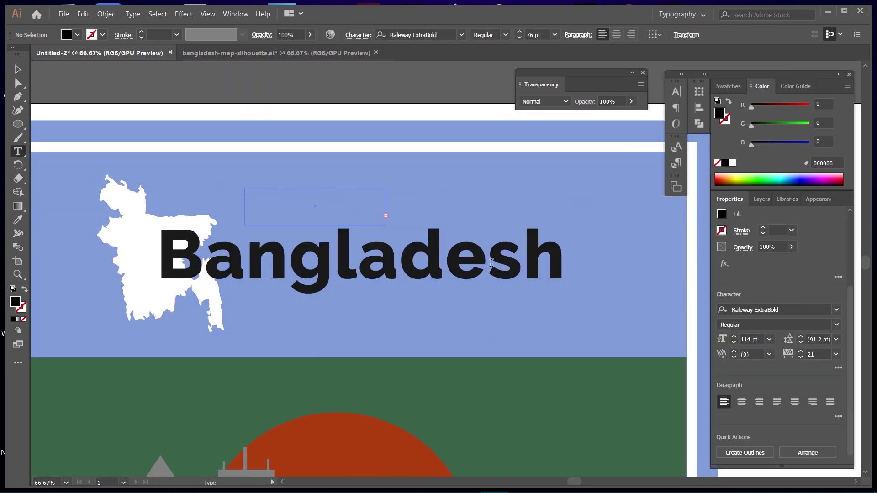
{"action": "left_click", "coordinate": [313, 201], "text": "ctrl"}
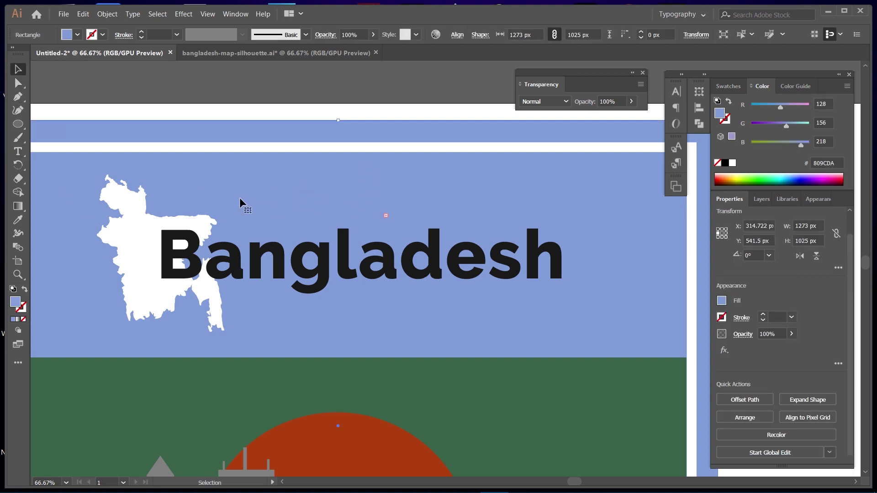
{"action": "left_click_drag", "start_coordinate": [209, 168], "coordinate": [498, 256]}
{"action": "type", "text": "ful"}
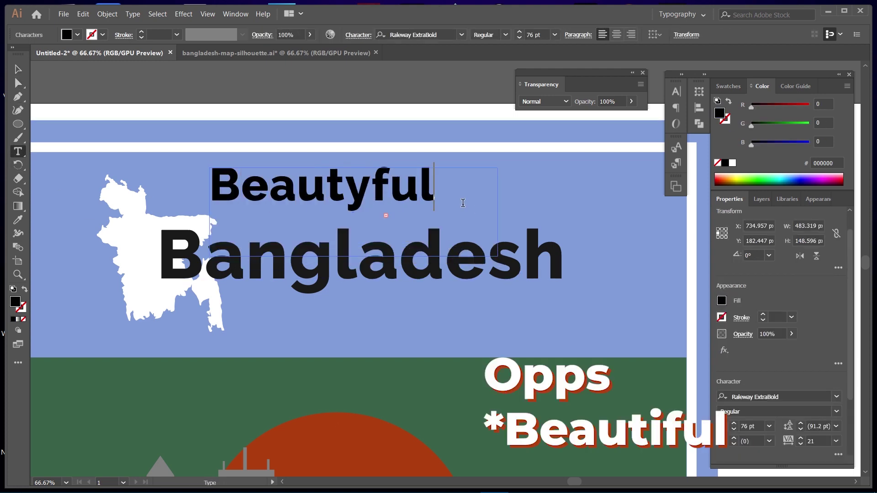
{"action": "key", "text": "ctrl+a"}
{"action": "left_click", "coordinate": [461, 35]}
{"action": "left_click", "coordinate": [411, 354]}
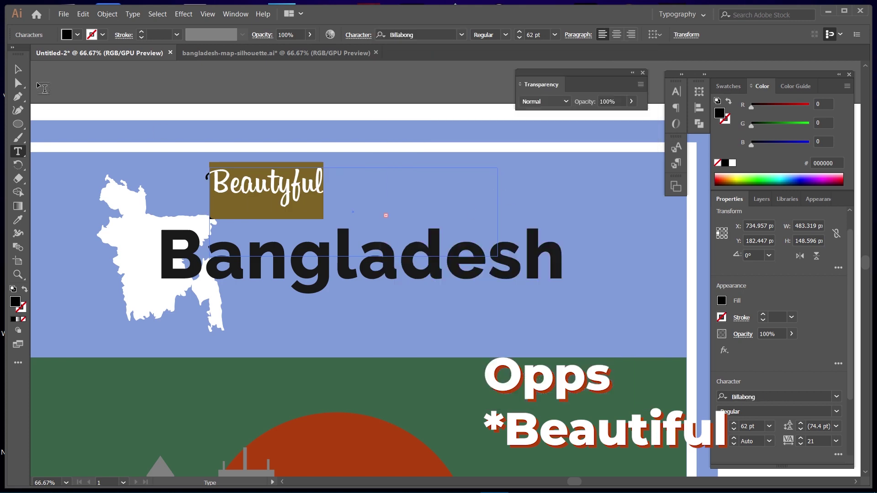
{"action": "key", "text": "Escape"}
{"action": "left_click_drag", "start_coordinate": [497, 212], "coordinate": [329, 211]}
{"action": "left_click_drag", "start_coordinate": [288, 191], "coordinate": [298, 163]}
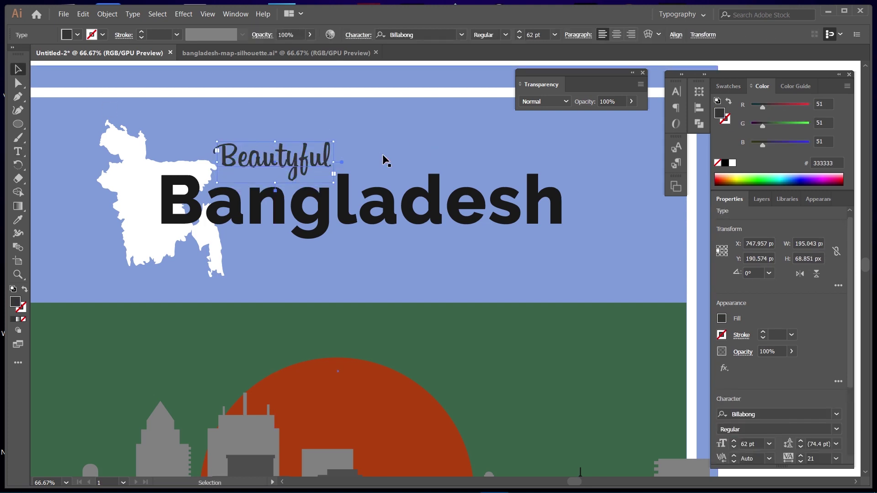
Enlarge 'Beautyful' to 72 pt and place it just above the Bangladesh title
{"action": "scroll", "coordinate": [383, 156], "scroll_direction": "down", "scroll_amount": 5}
{"action": "scroll", "coordinate": [383, 156], "scroll_direction": "up", "scroll_amount": 4}
{"action": "key", "text": "i"}
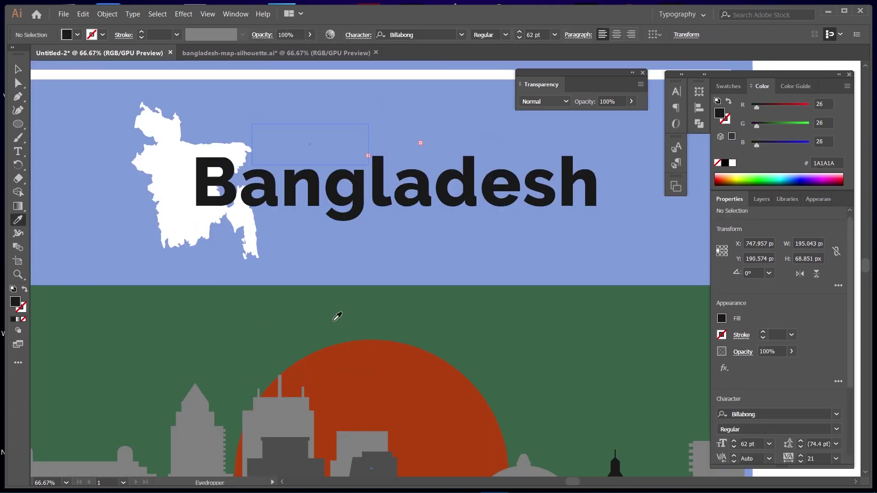
{"action": "key", "text": "v"}
{"action": "scroll", "coordinate": [337, 228], "scroll_direction": "down", "scroll_amount": 3}
{"action": "scroll", "coordinate": [309, 171], "scroll_direction": "up", "scroll_amount": 1}
{"action": "left_click", "coordinate": [342, 109]}
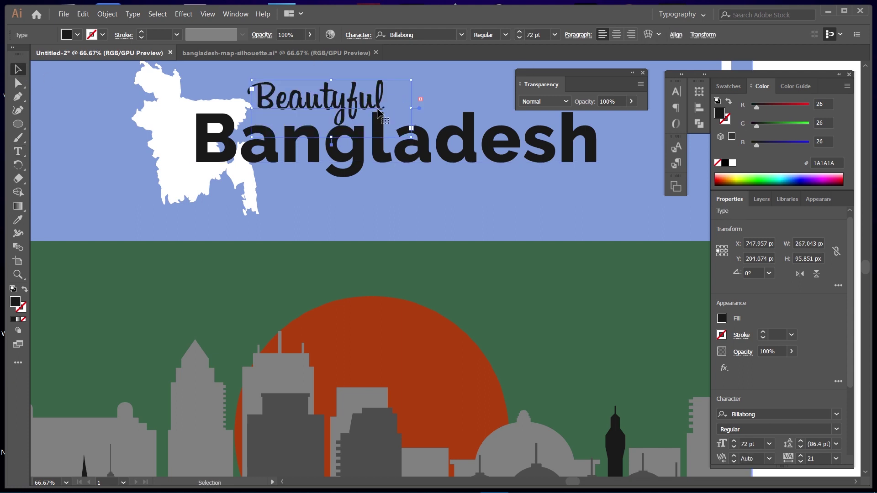
{"action": "left_click", "coordinate": [366, 222]}
{"action": "scroll", "coordinate": [367, 222], "scroll_direction": "down", "scroll_amount": 2}
{"action": "left_click_drag", "start_coordinate": [438, 166], "coordinate": [471, 160]}
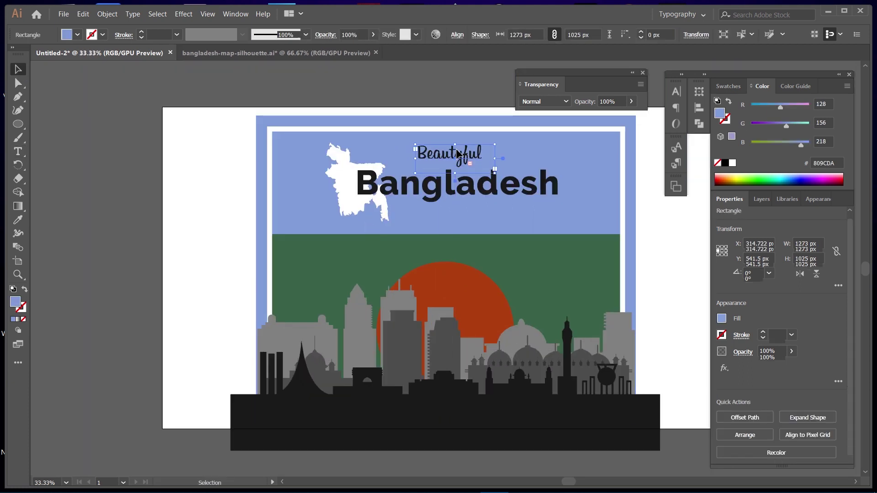
{"action": "key", "text": "a"}
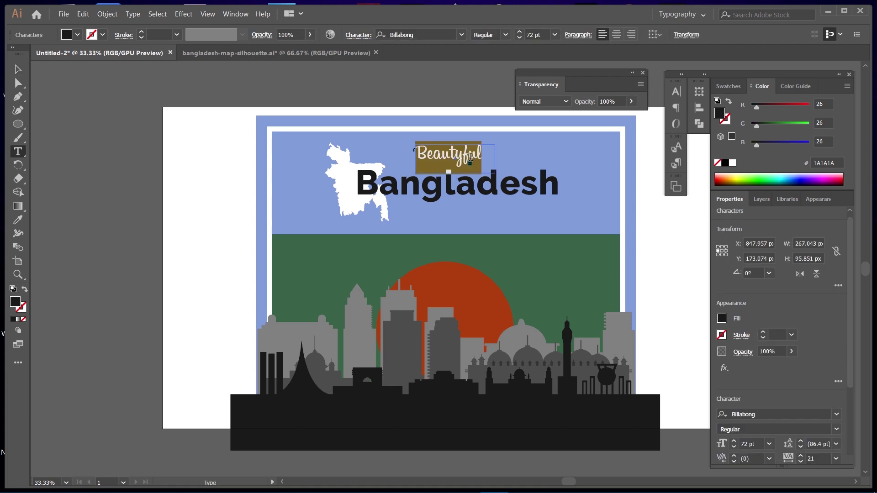
{"action": "left_click", "coordinate": [470, 163]}
{"action": "left_click", "coordinate": [675, 227]}
{"action": "key", "text": "v"}
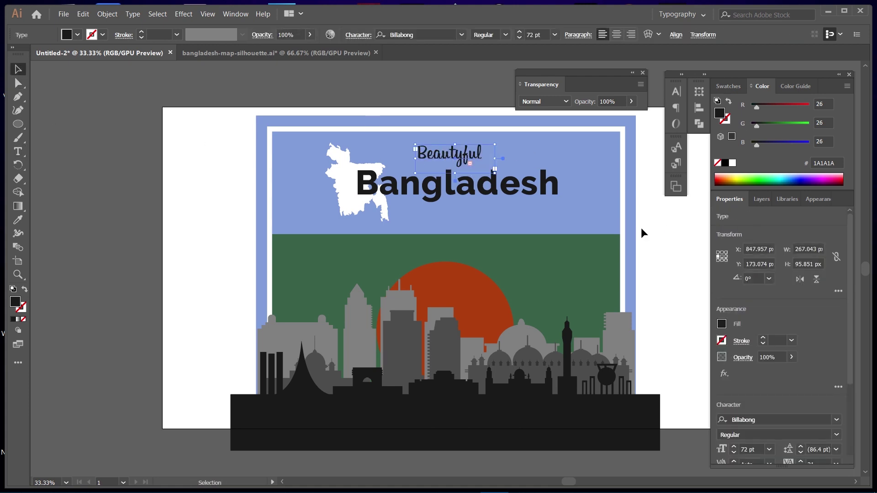
{"action": "left_click_drag", "start_coordinate": [641, 227], "coordinate": [498, 238]}
Lower the green field's G value from 98 to 94, giving fill 395E4A
{"action": "left_click", "coordinate": [549, 256]}
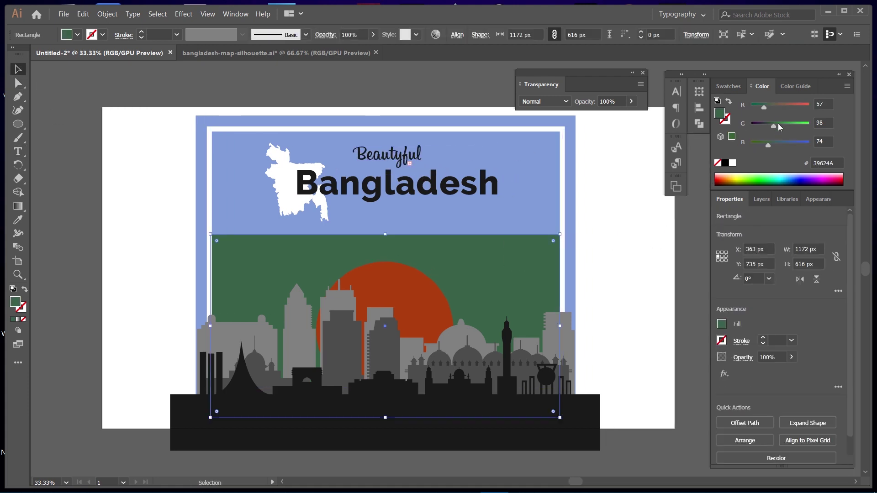
{"action": "left_click", "coordinate": [644, 238]}
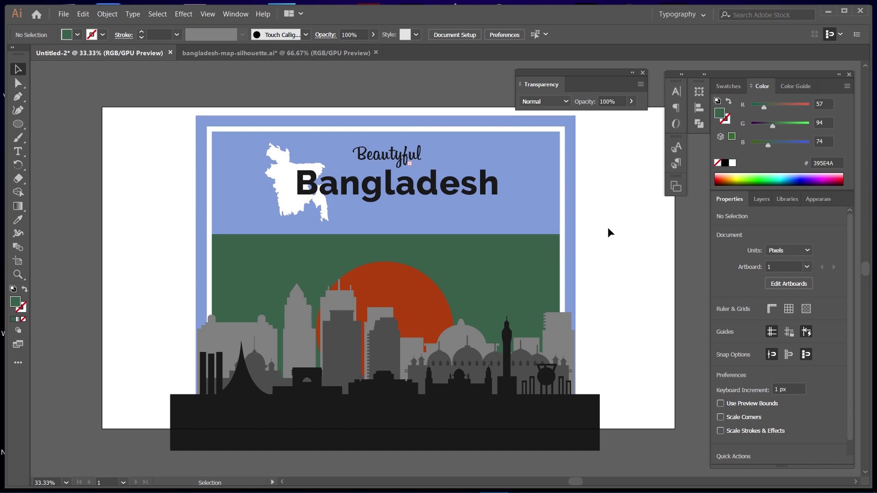
{"action": "left_click", "coordinate": [397, 278]}
{"action": "left_click", "coordinate": [632, 232]}
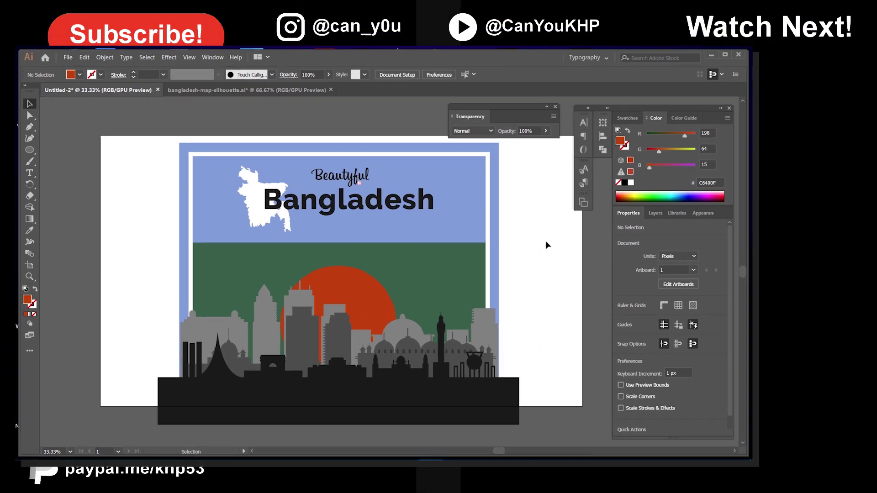